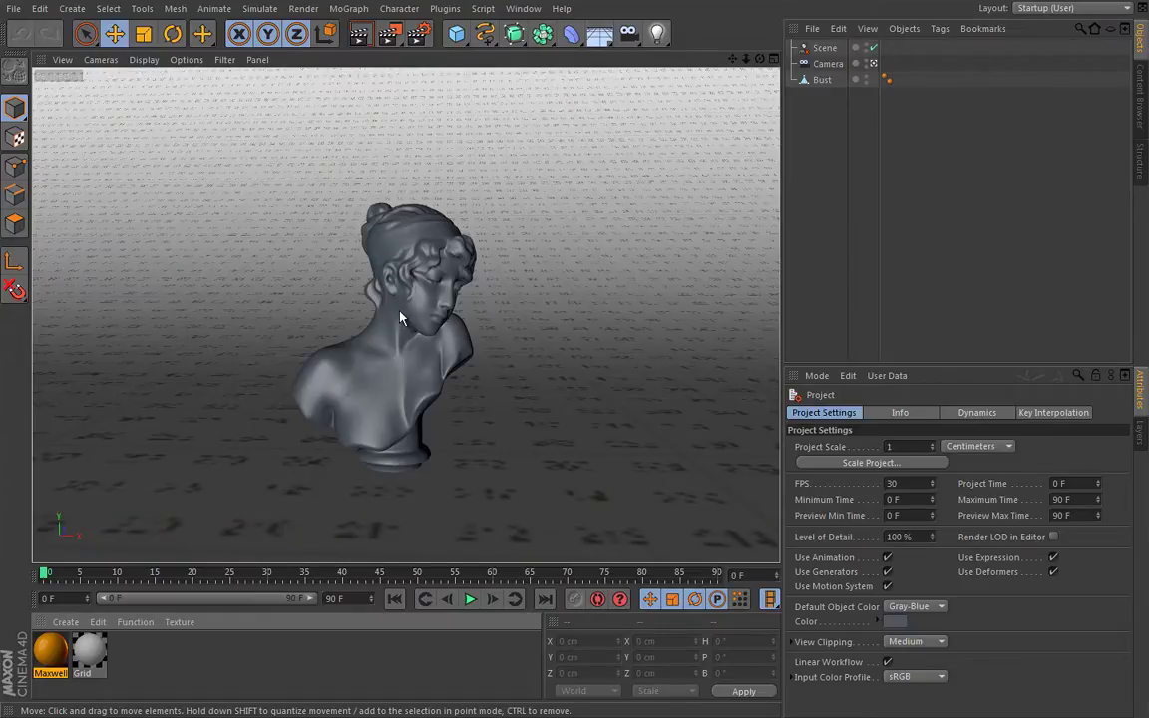
# Open the orange Maxwell material and create a new default grey Maxwell material.
pyautogui.doubleClick(50, 653)
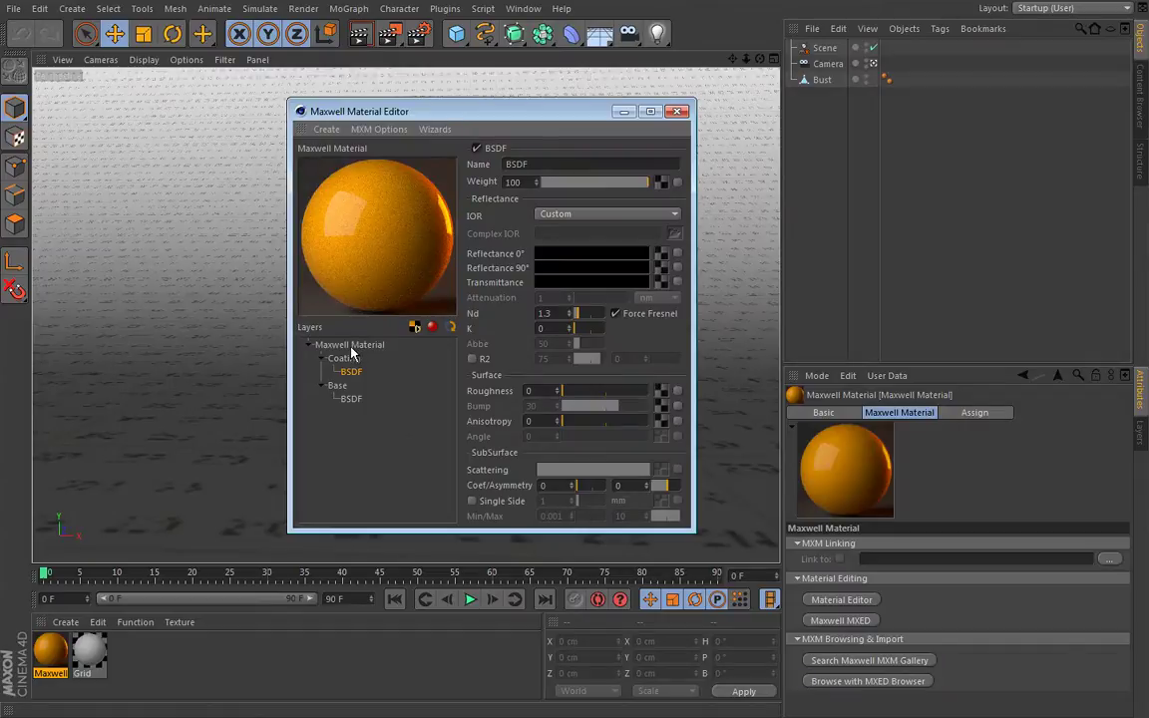
pyautogui.click(329, 133)
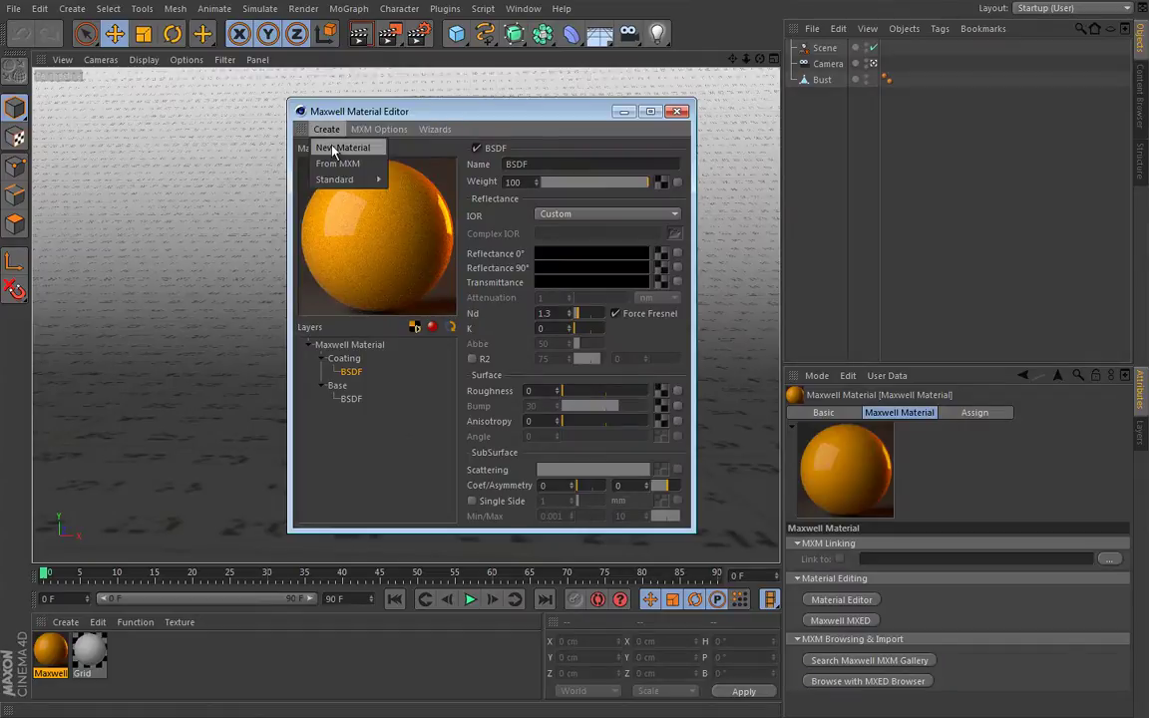
pyautogui.click(337, 147)
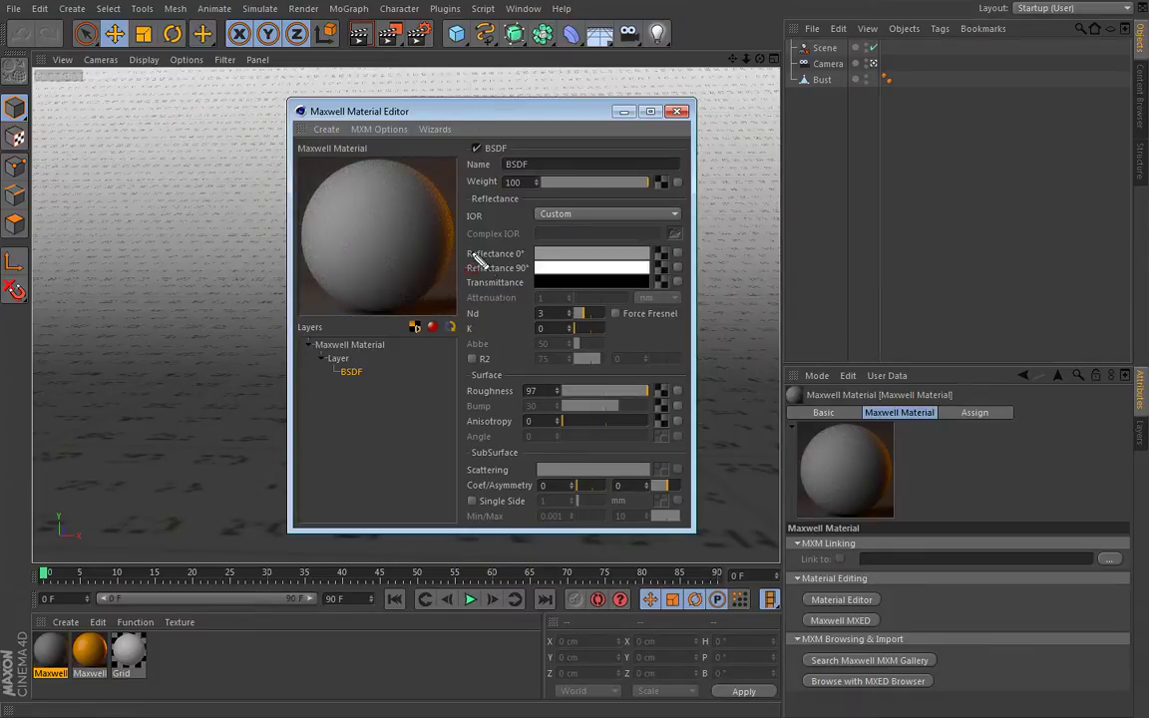
pyautogui.moveTo(465, 246)
pyautogui.mouseDown()
pyautogui.moveTo(560, 276)
pyautogui.moveTo(673, 277)
pyautogui.mouseUp()
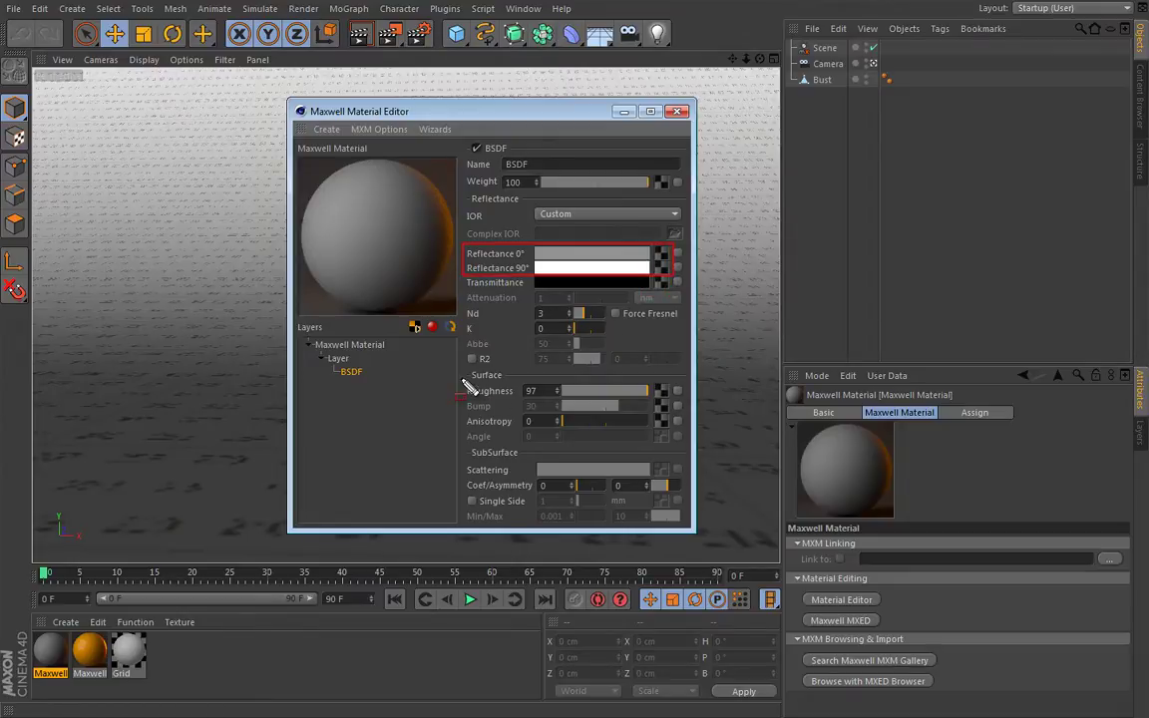
pyautogui.moveTo(460, 383)
pyautogui.mouseDown()
pyautogui.moveTo(590, 405)
pyautogui.moveTo(660, 400)
pyautogui.mouseUp()
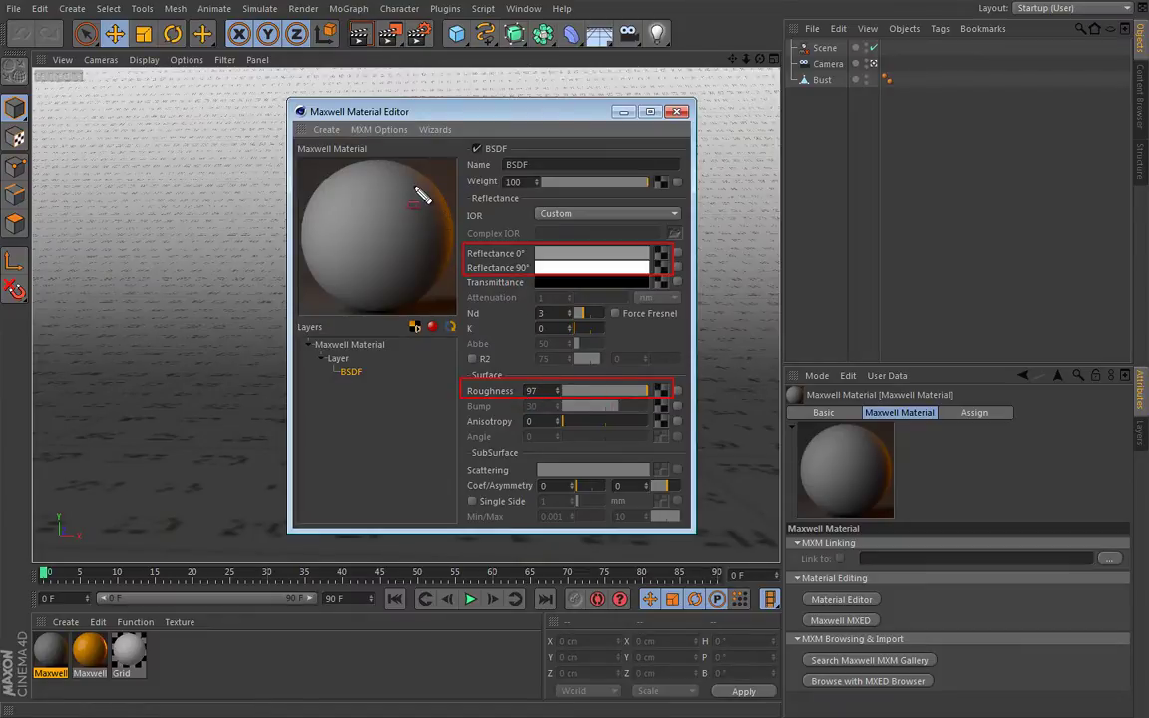
pyautogui.moveTo(403, 208); pyautogui.dragTo(410, 203)
pyautogui.hotkey('ctrl', 'z')
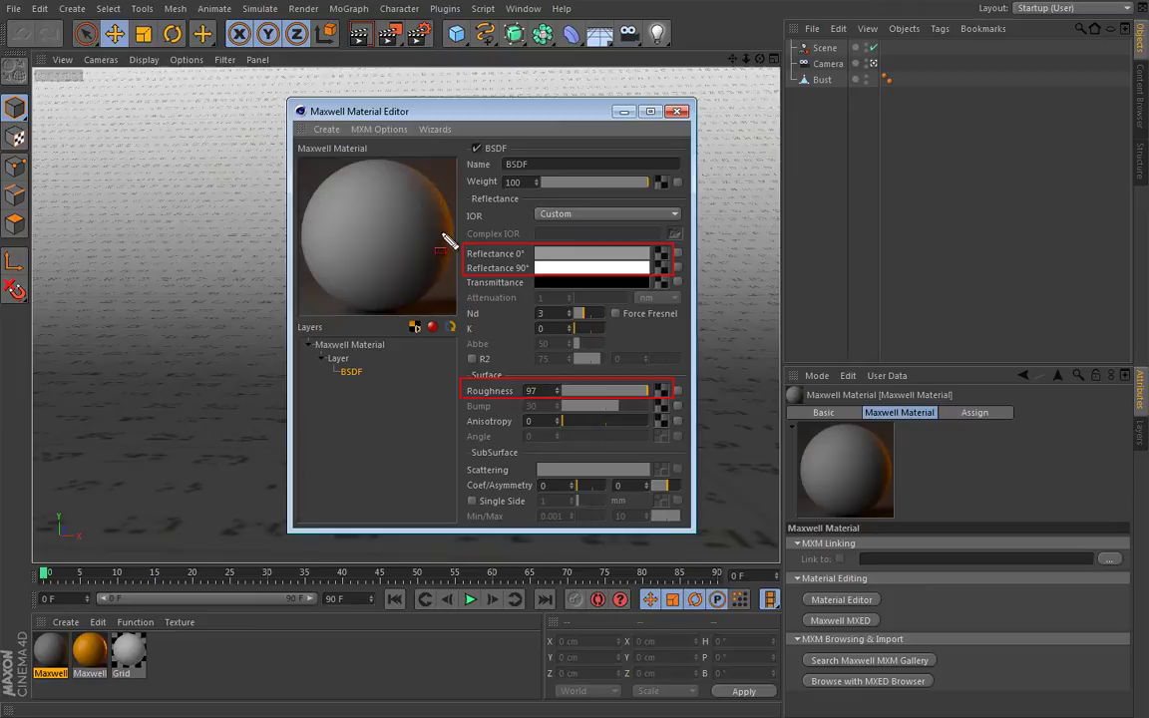
pyautogui.press('e')
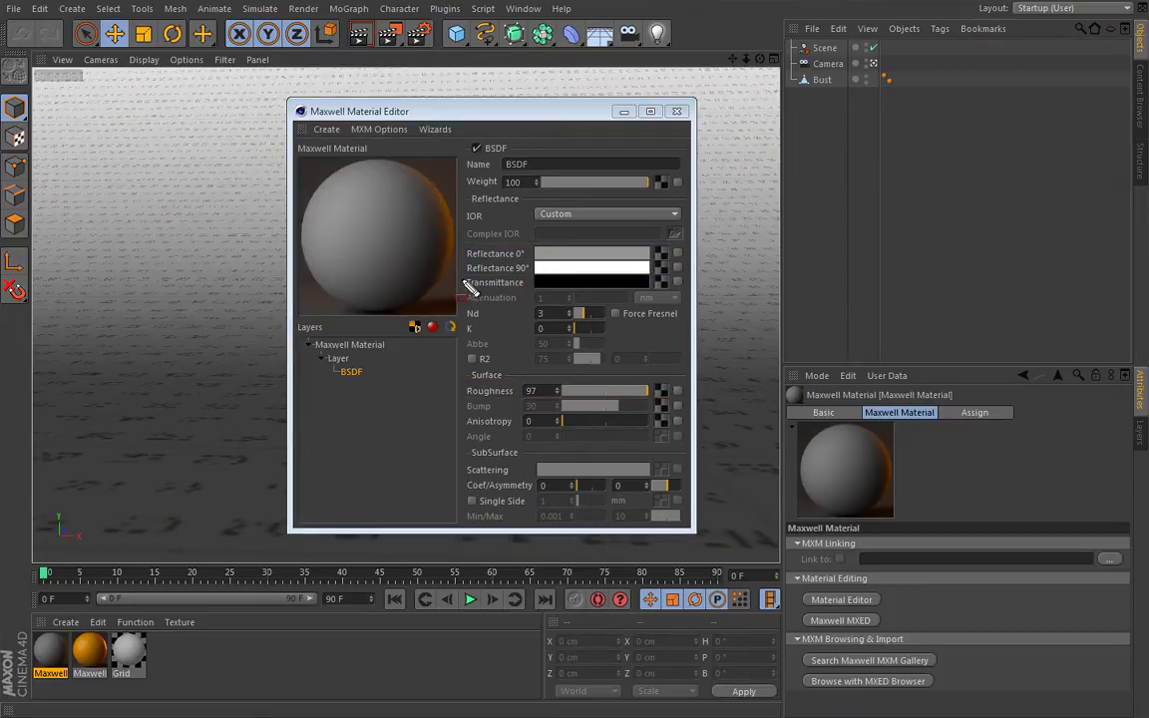
pyautogui.moveTo(465, 279); pyautogui.dragTo(686, 297)
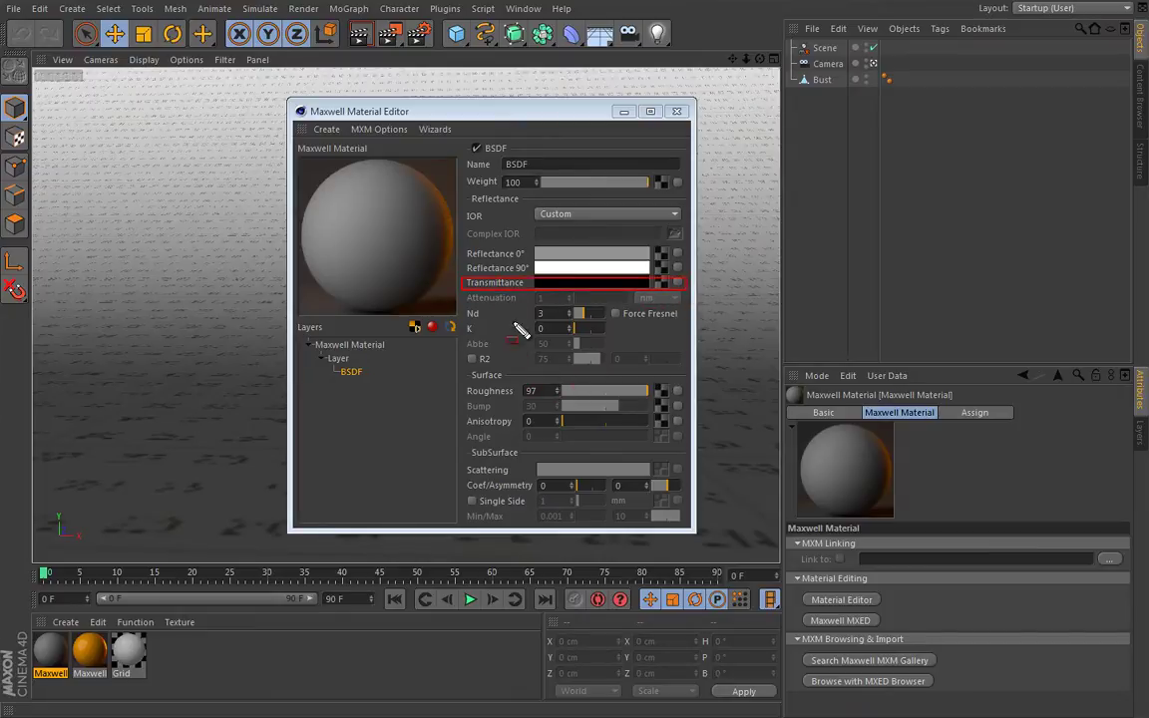
pyautogui.moveTo(465, 308); pyautogui.dragTo(611, 321)
pyautogui.press('Escape')
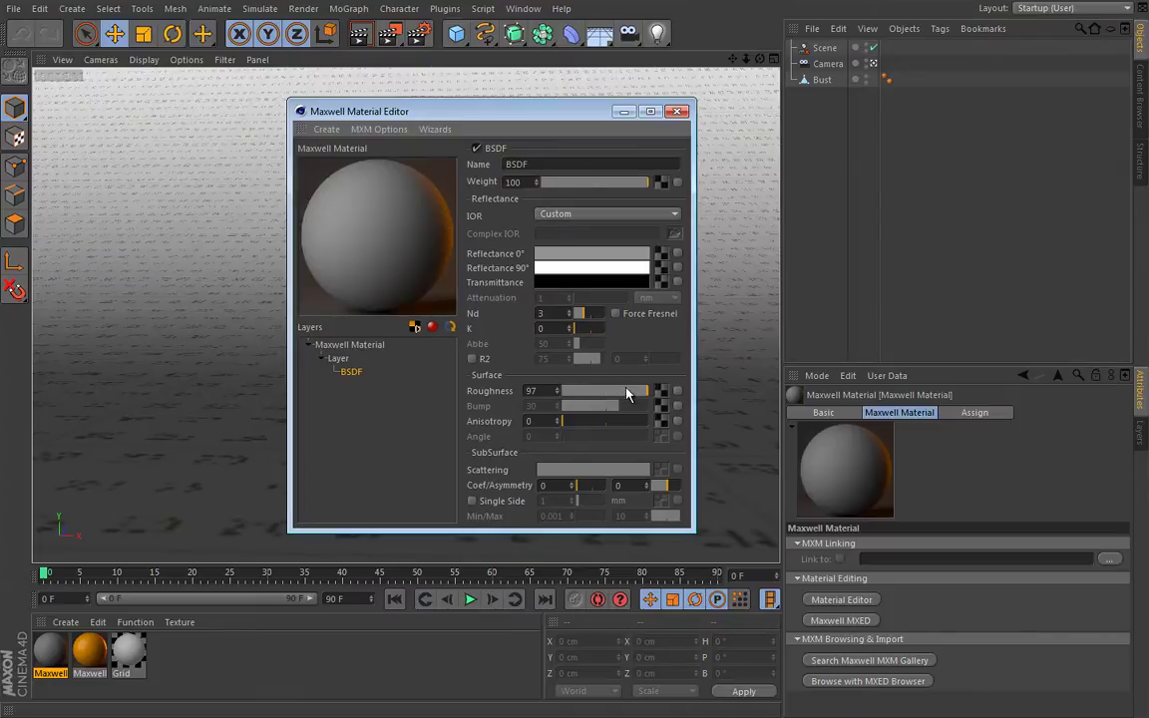
# Set Roughness to 0, enable Force Fresnel, and raise Nd through 2 and 10 to 100.
pyautogui.moveTo(629, 396); pyautogui.dragTo(558, 396)
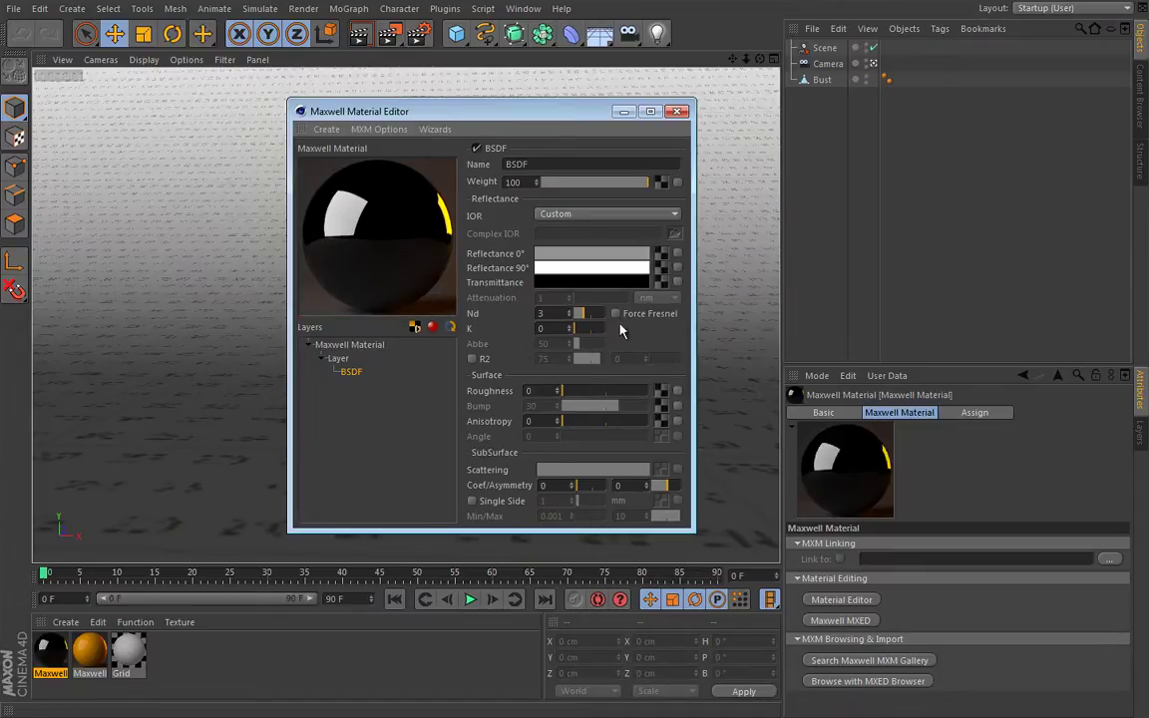
pyautogui.click(616, 315)
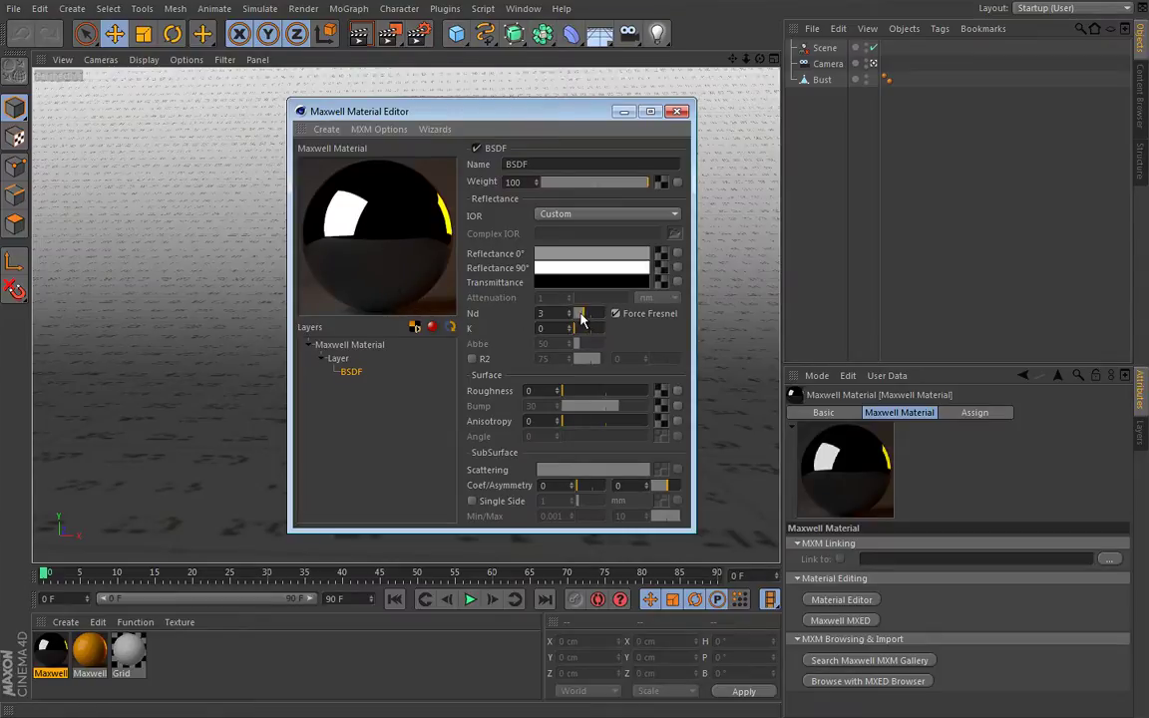
pyautogui.click(547, 313)
pyautogui.write('2')
pyautogui.press('Return')
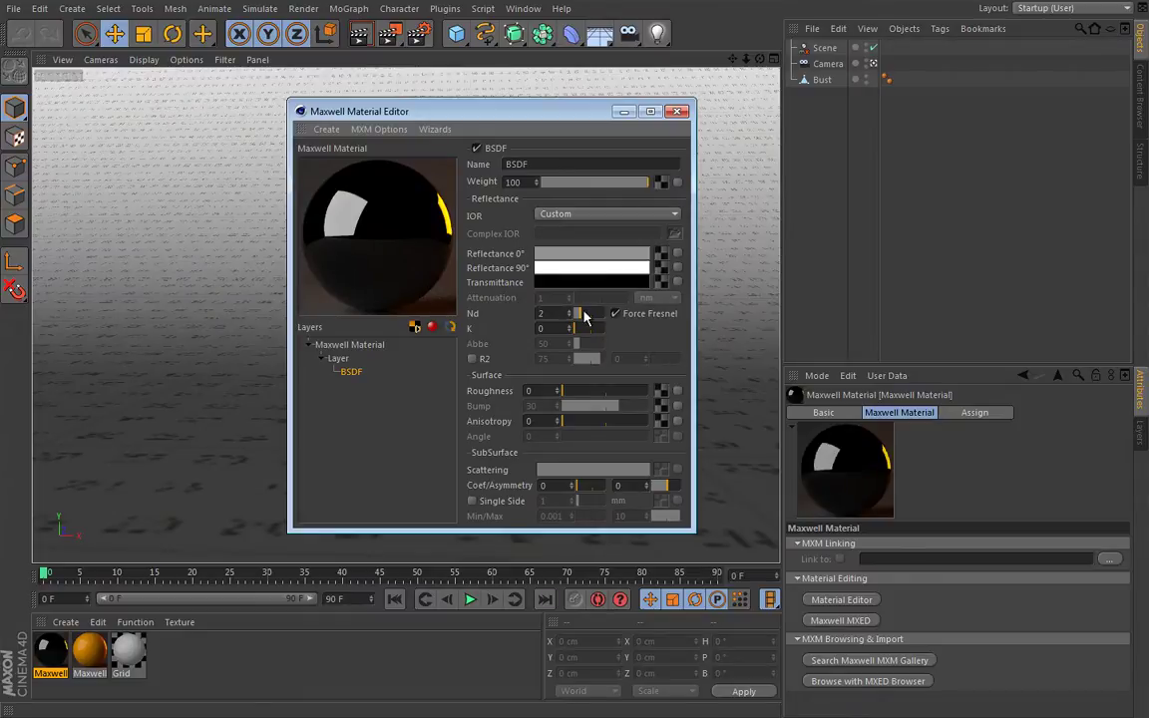
pyautogui.moveTo(576, 313); pyautogui.dragTo(581, 321)
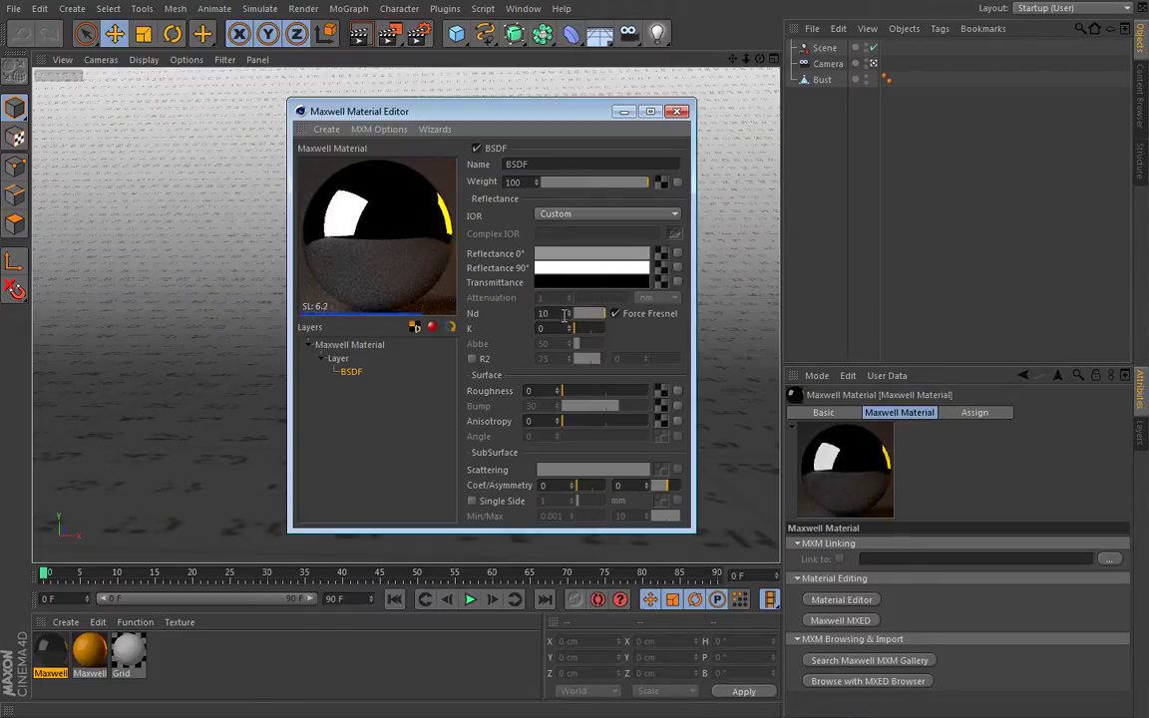
pyautogui.write('0')
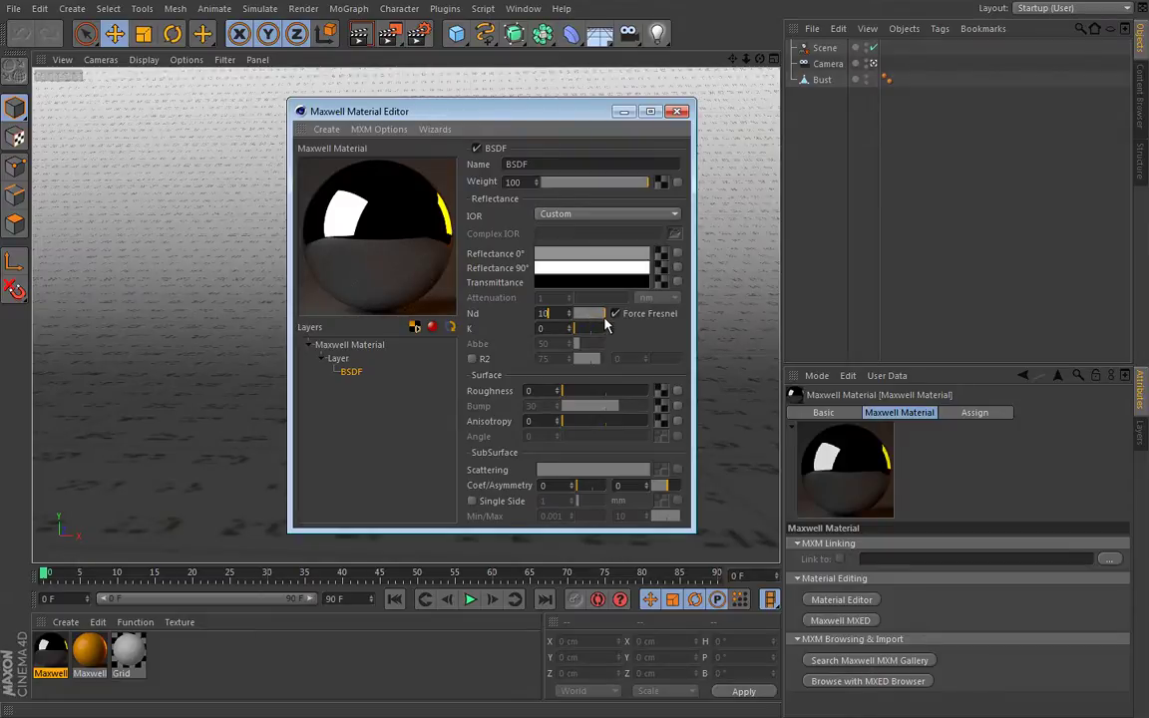
pyautogui.press('Return')
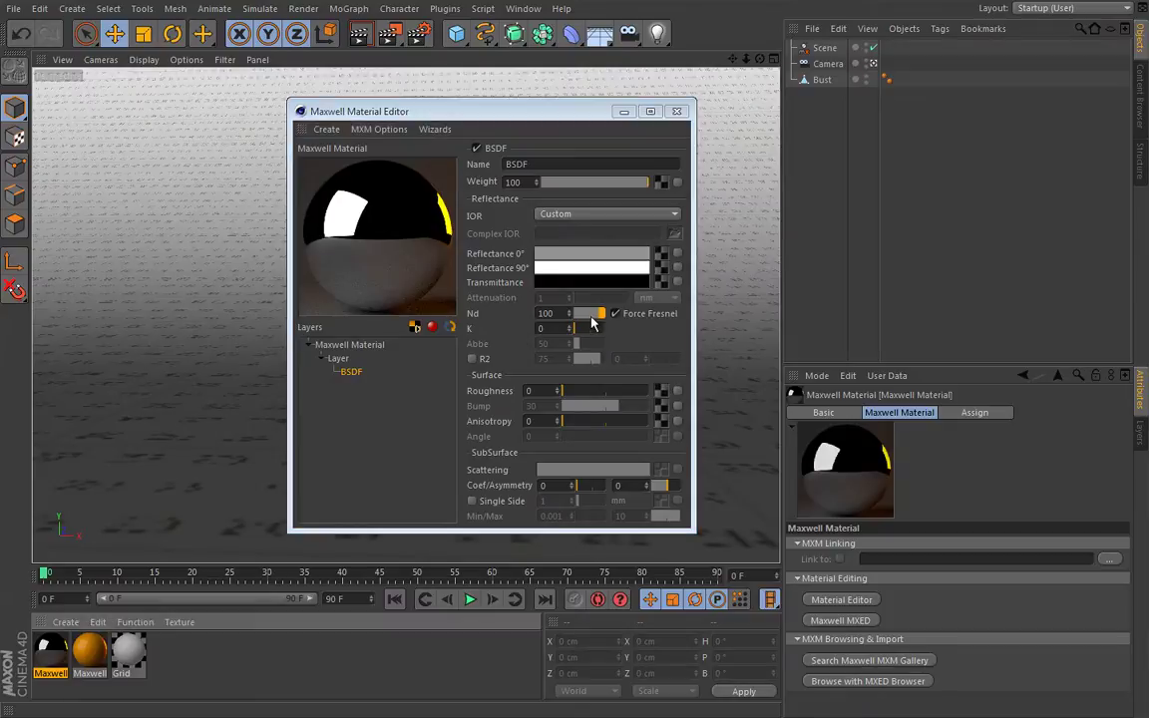
# Set the Nd value back to 3.
pyautogui.click(505, 319)
pyautogui.write('3')
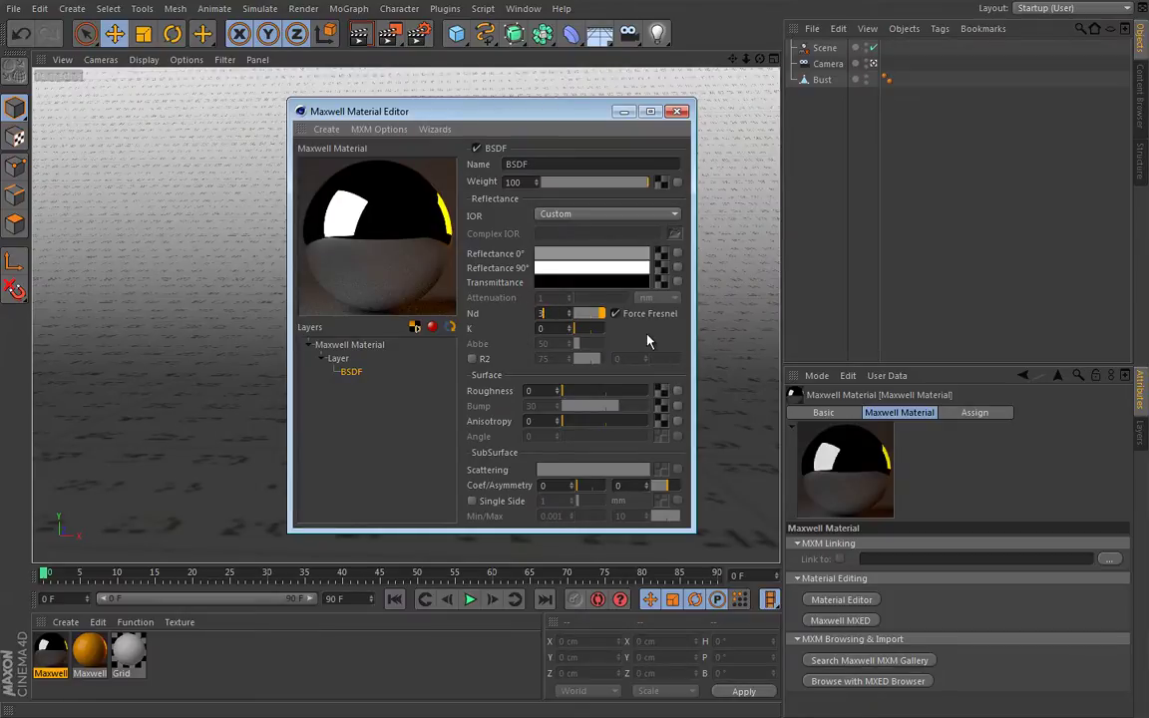
pyautogui.press('Return')
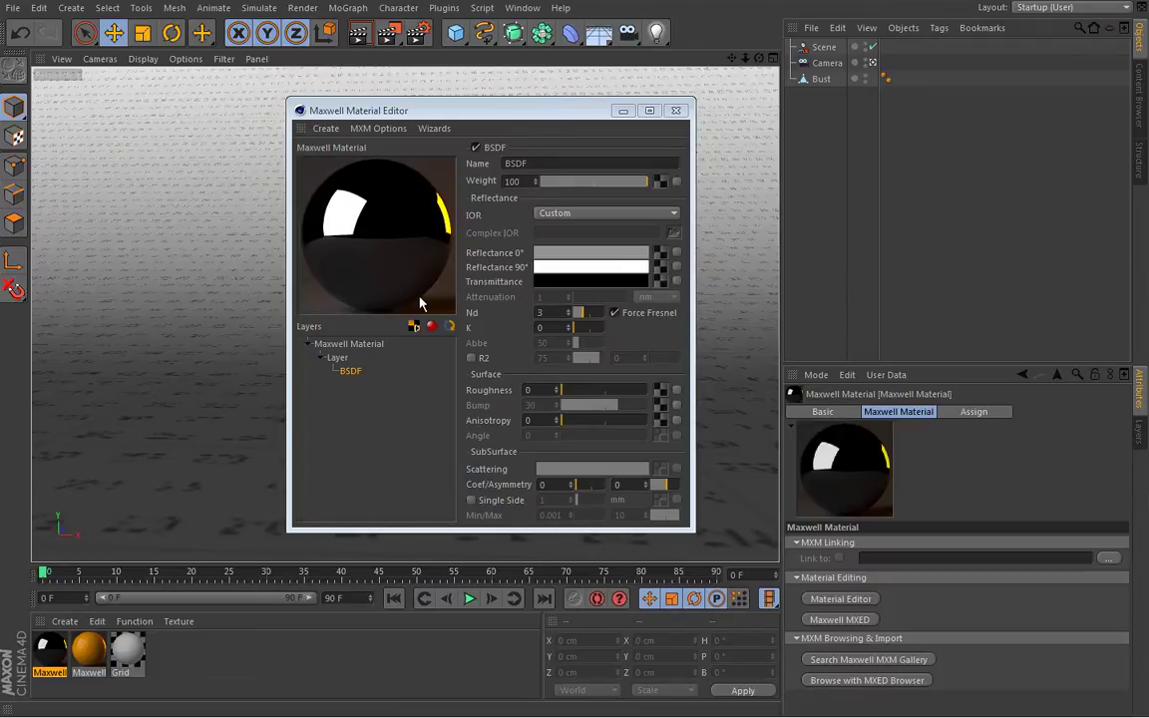
# Make the Transmittance colour pure white (255, 255, 255).
pyautogui.click(550, 284)
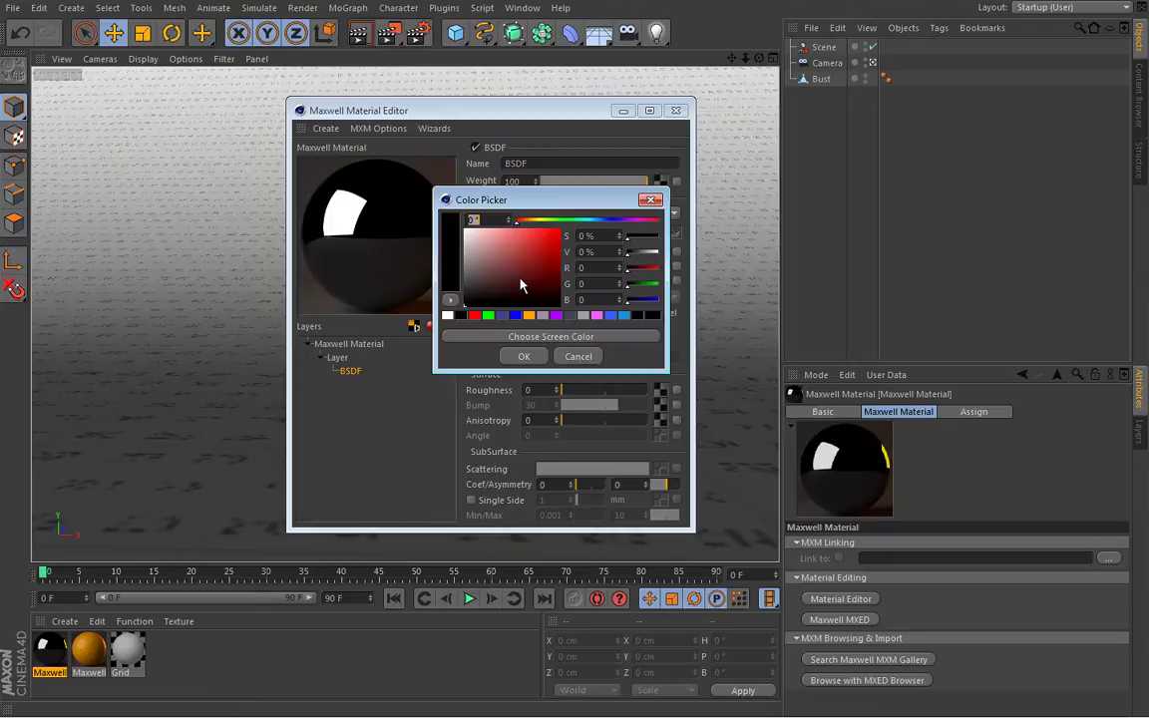
pyautogui.moveTo(509, 280); pyautogui.dragTo(451, 229)
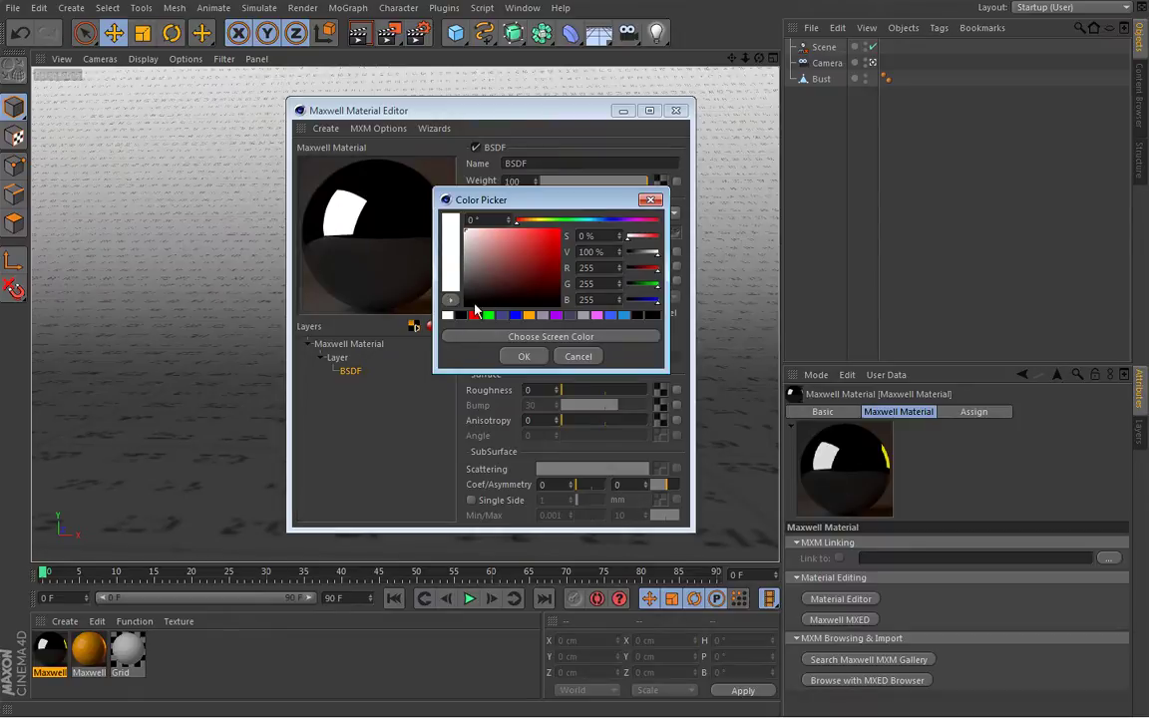
pyautogui.click(525, 358)
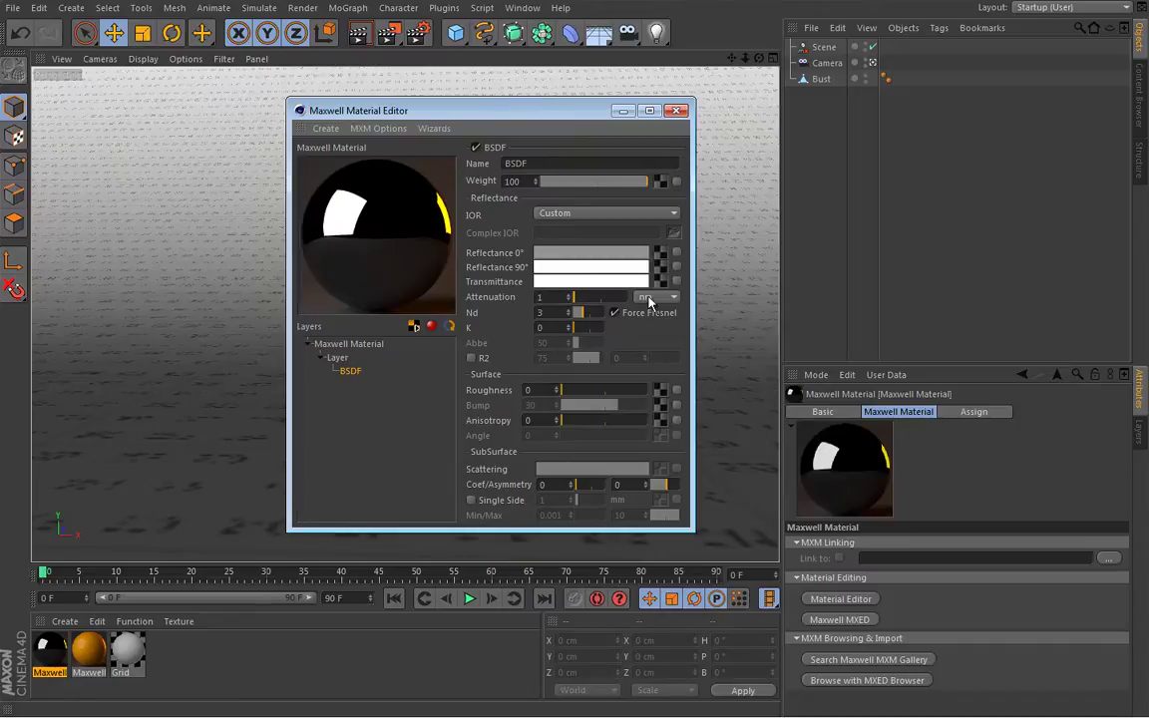
# Switch Transmittance to black and back to white, then list the Attenuation units.
pyautogui.click(593, 283)
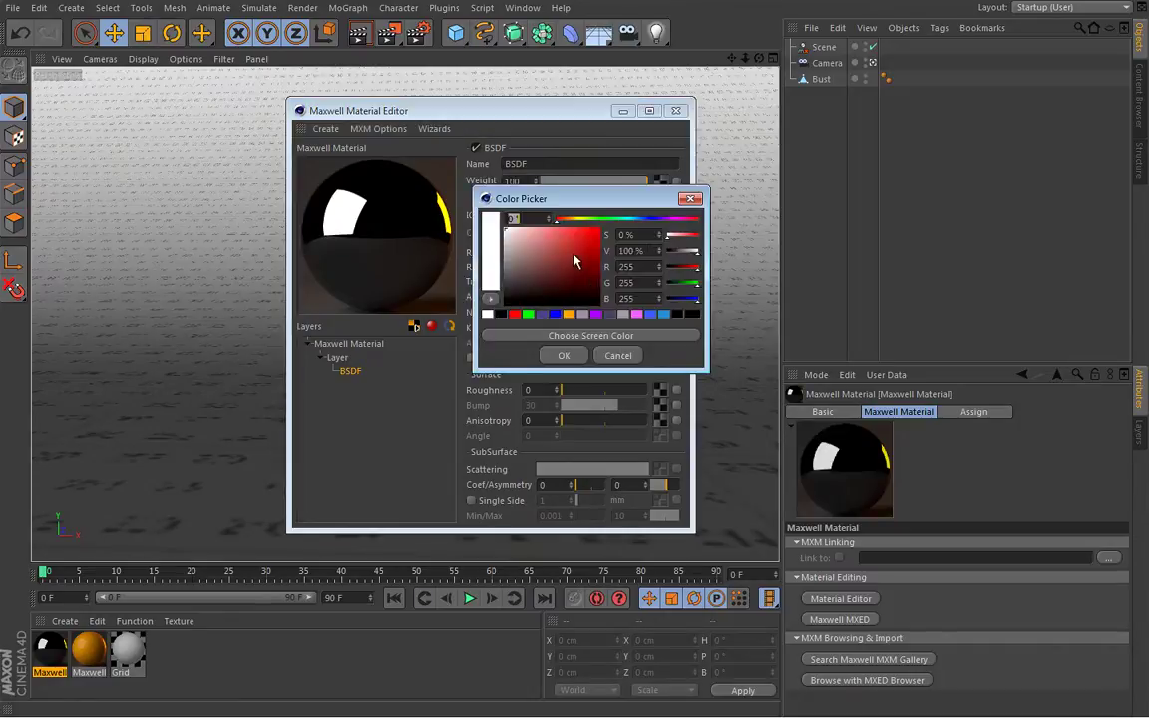
pyautogui.click(563, 357)
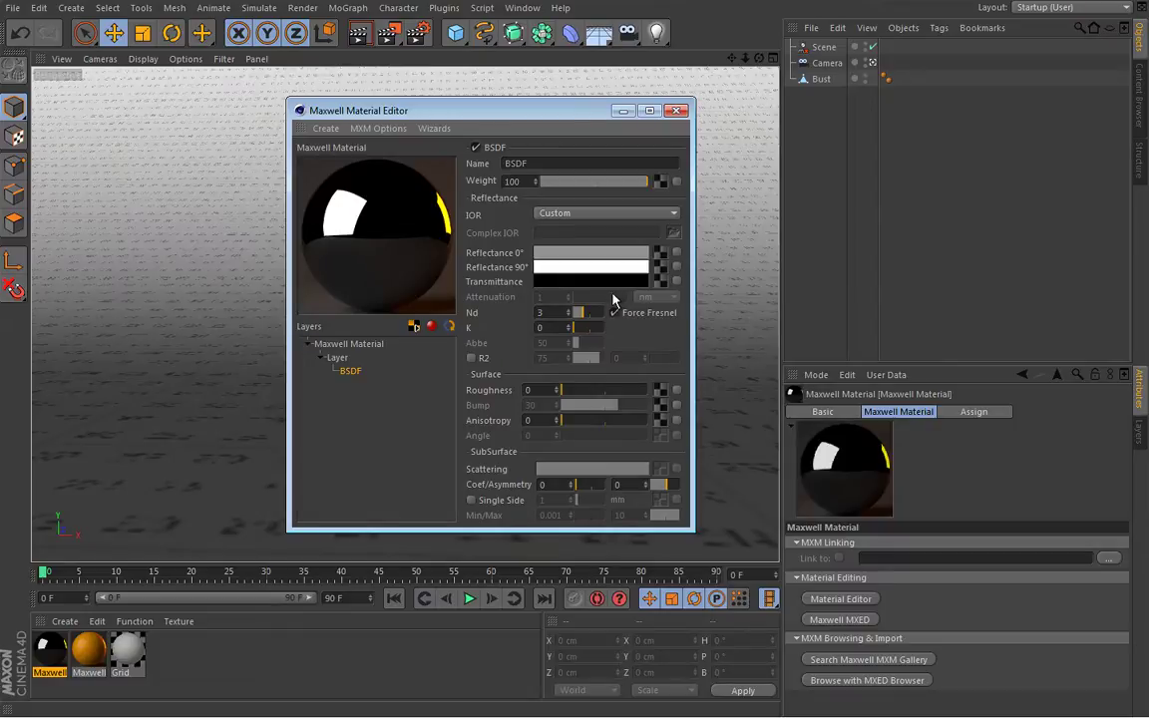
pyautogui.click(547, 284)
pyautogui.click(461, 230)
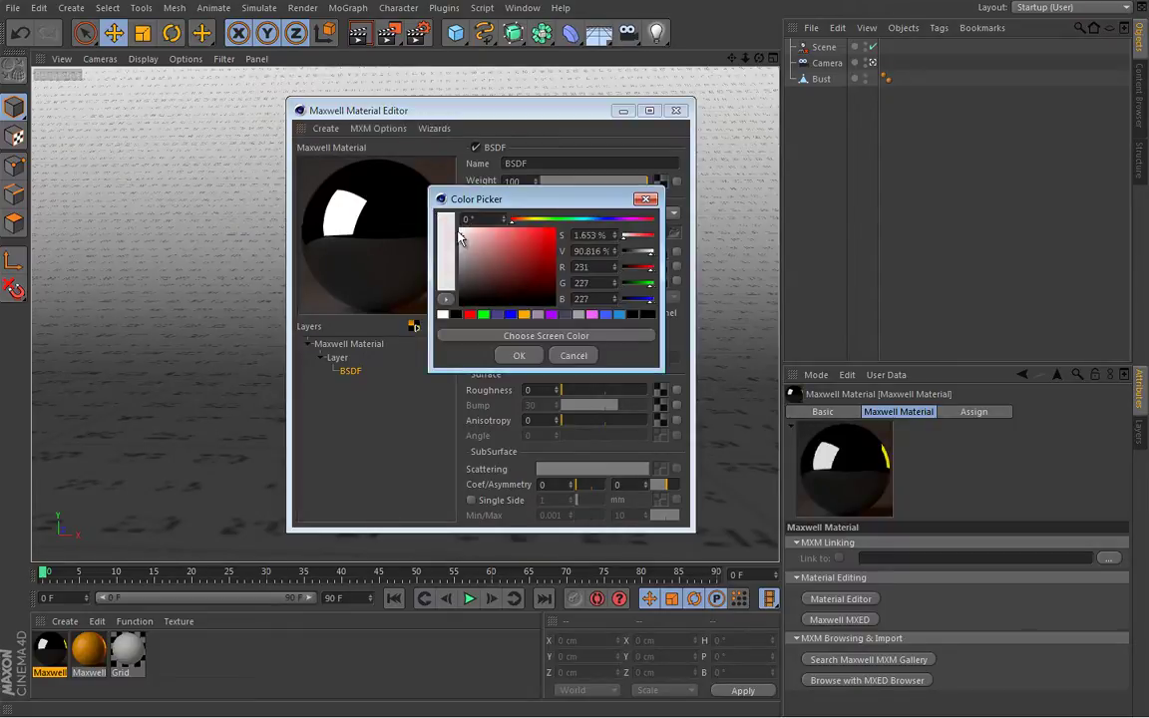
pyautogui.click(519, 358)
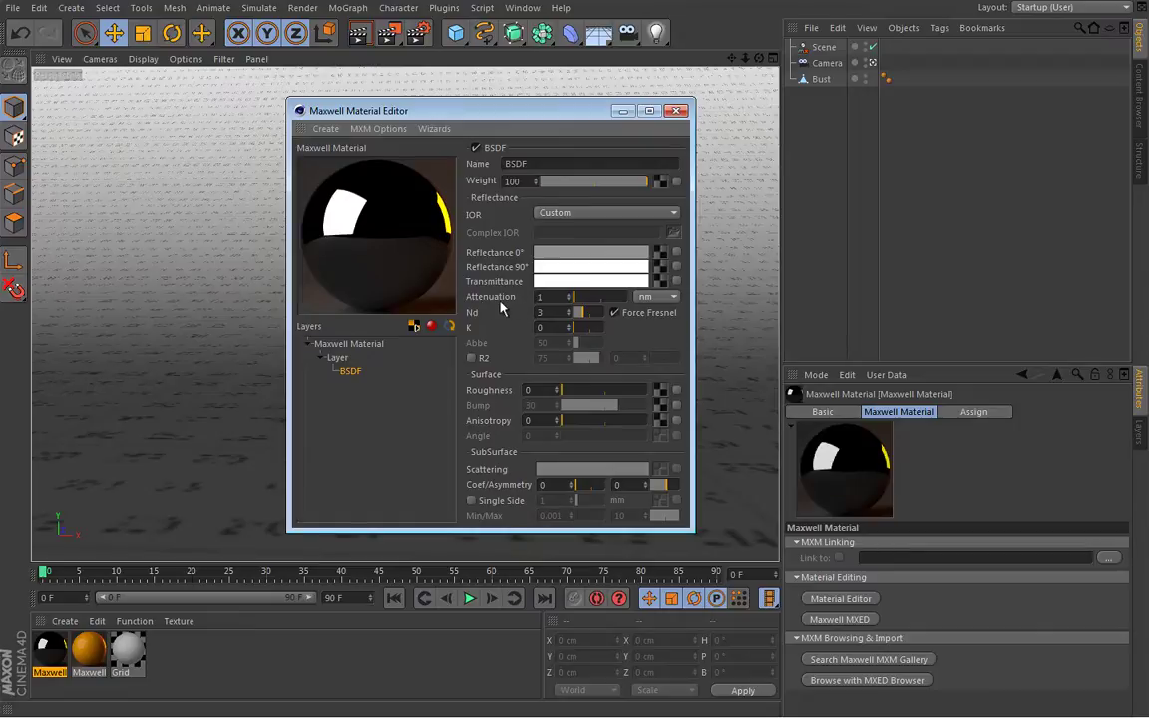
pyautogui.click(675, 299)
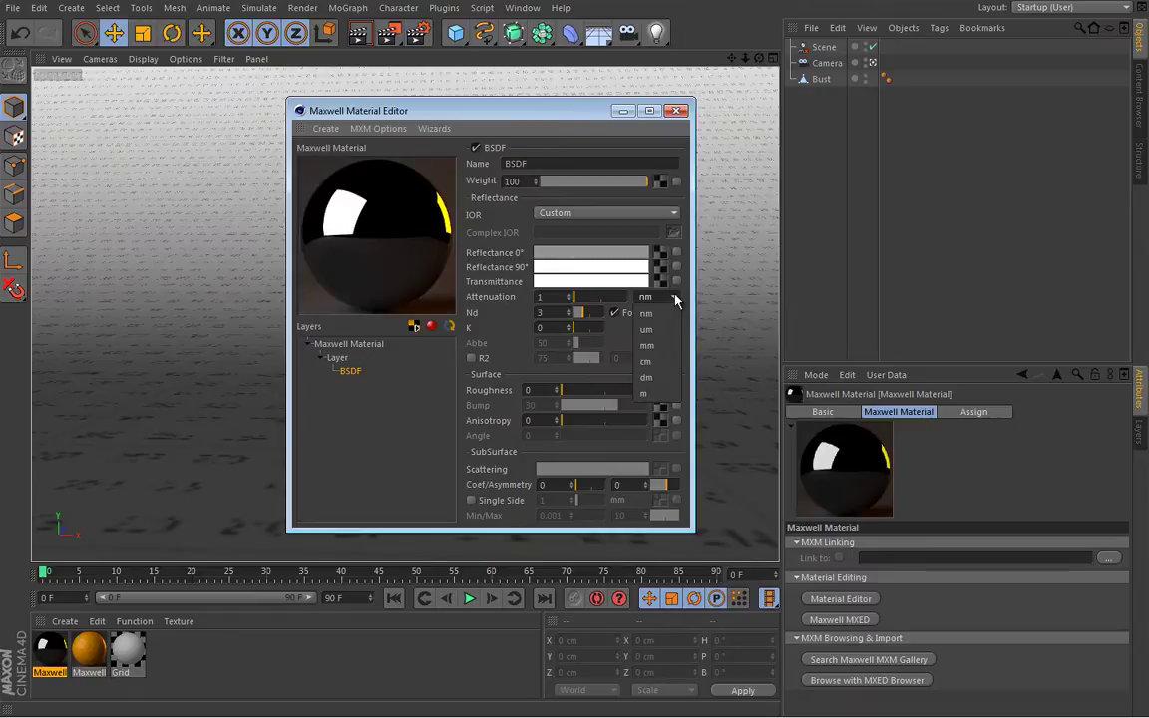
# Measure Attenuation in cm and lower Nd gradually from 2.2 to 1.52.
pyautogui.click(647, 362)
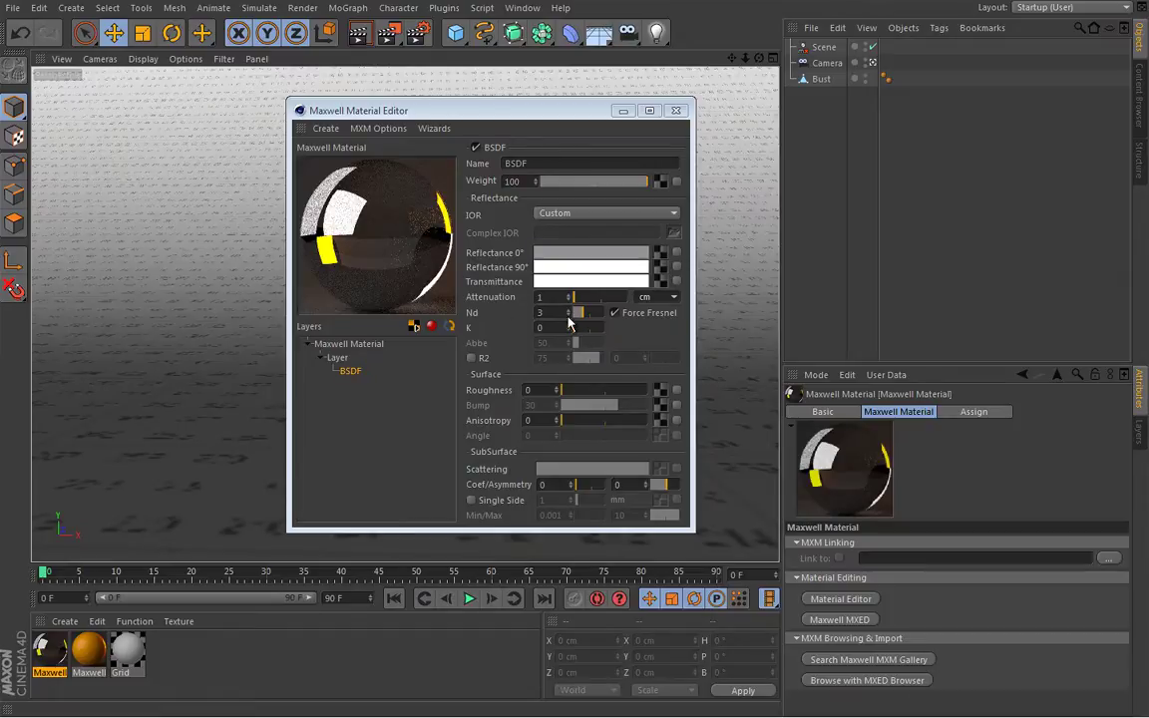
pyautogui.moveTo(568, 317); pyautogui.dragTo(568, 317)
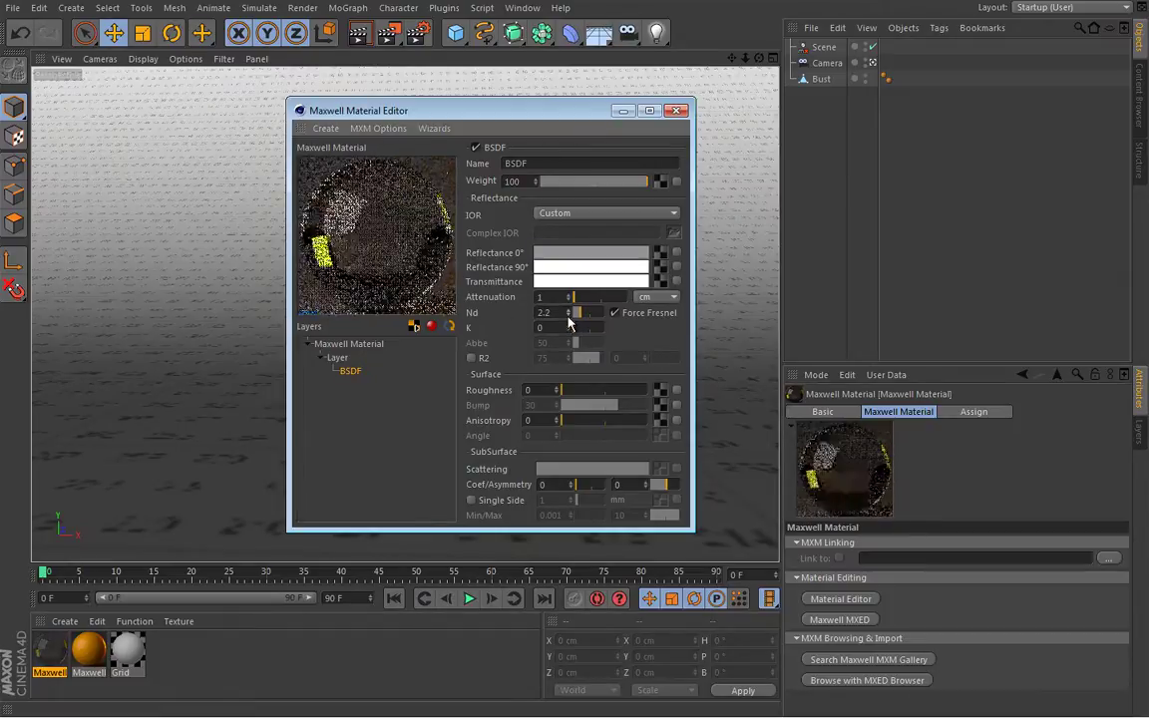
pyautogui.click(568, 316)
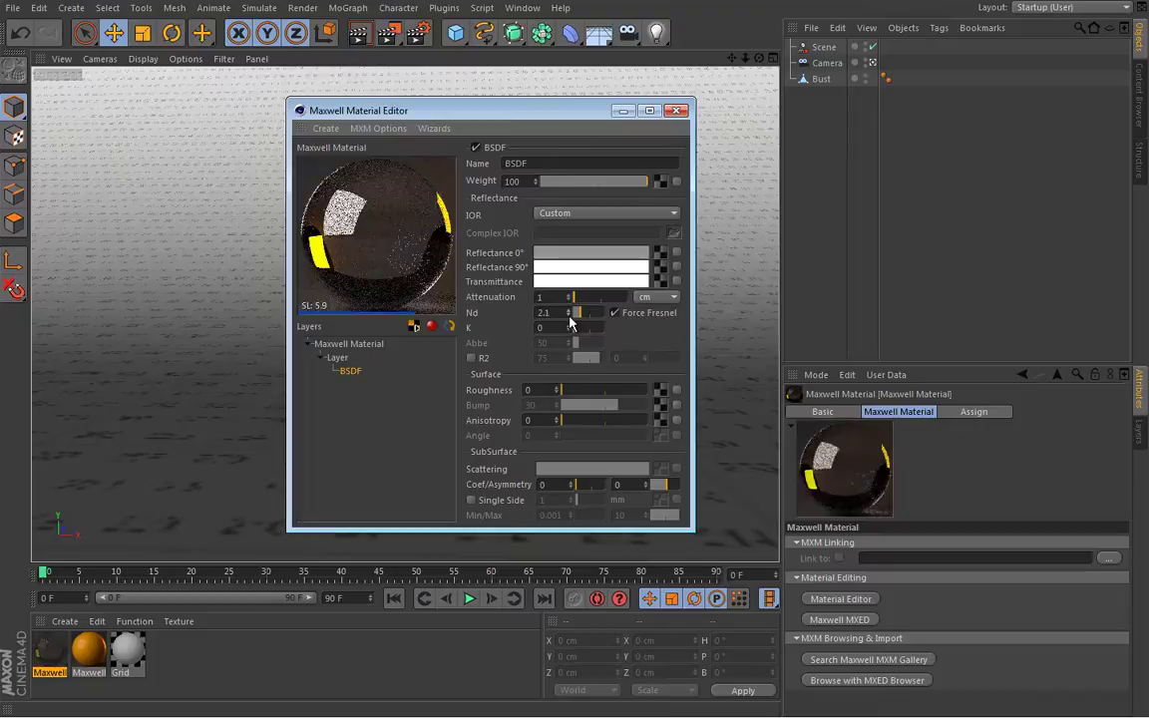
pyautogui.click(570, 318)
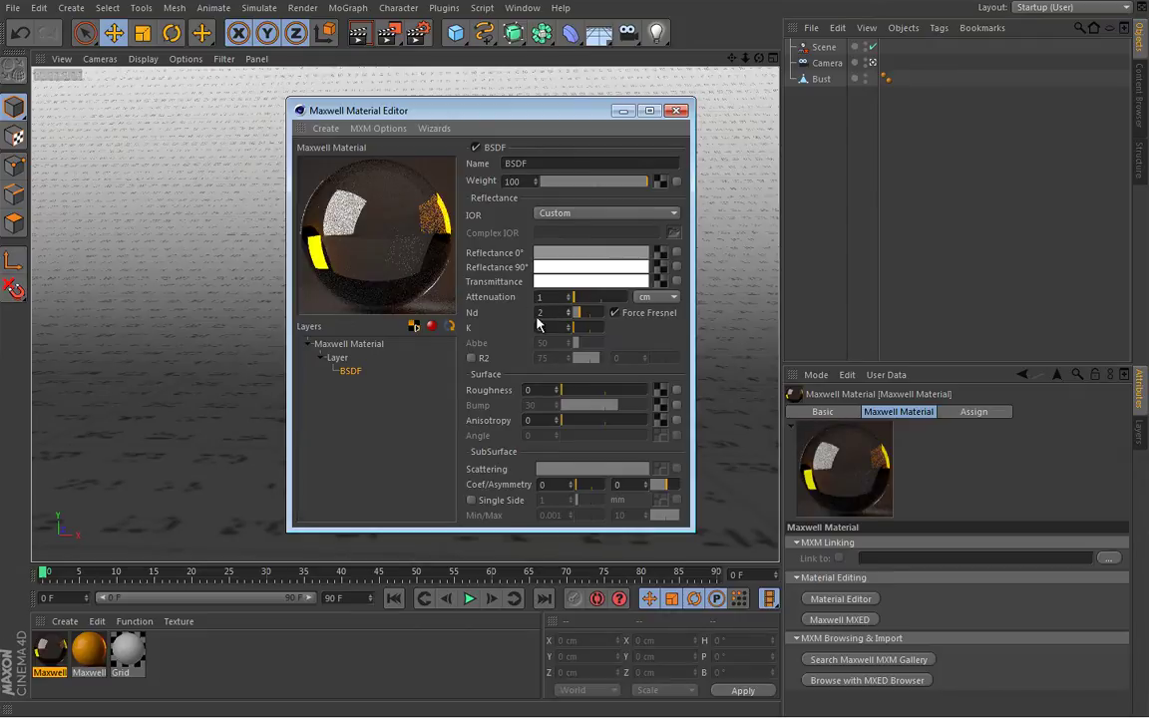
pyautogui.click(568, 317)
pyautogui.click(568, 317)
pyautogui.click(569, 317)
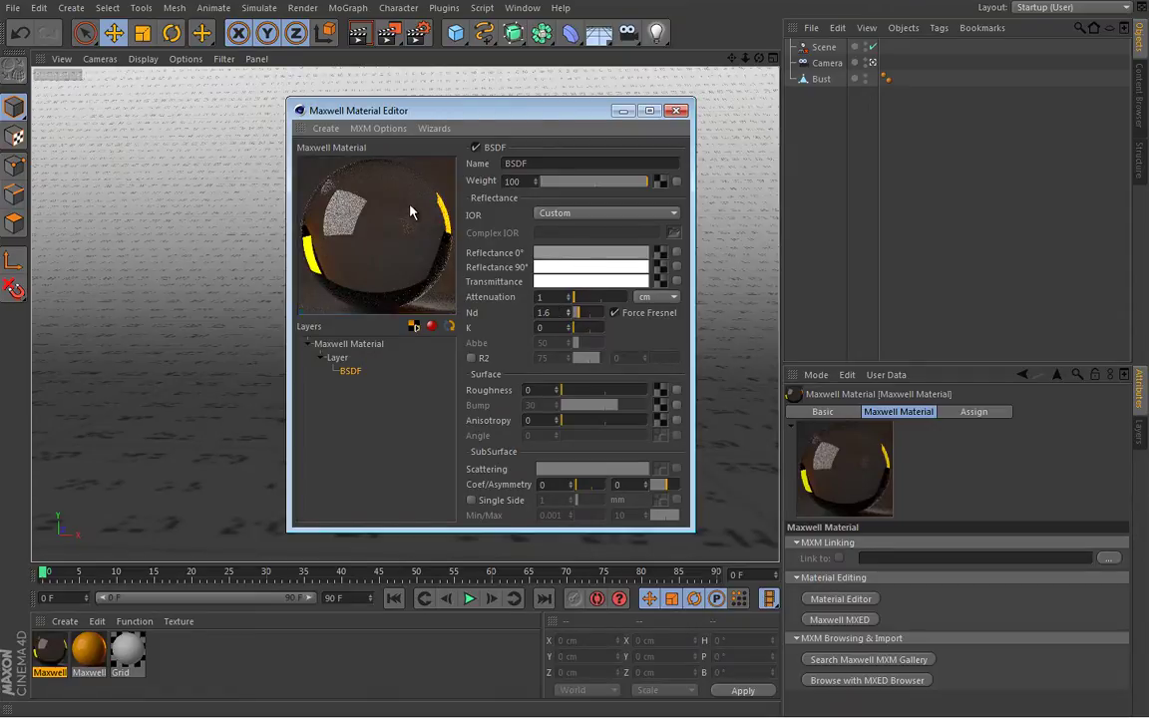
pyautogui.click(570, 316)
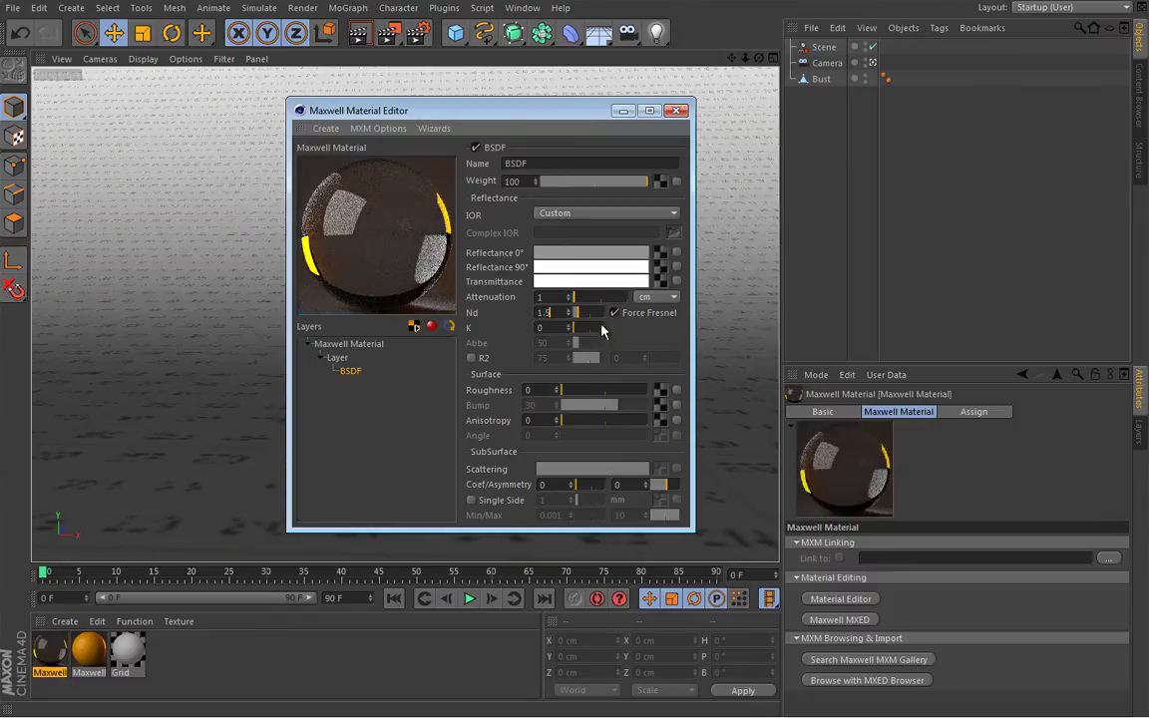
pyautogui.write('2')
pyautogui.press('Return')
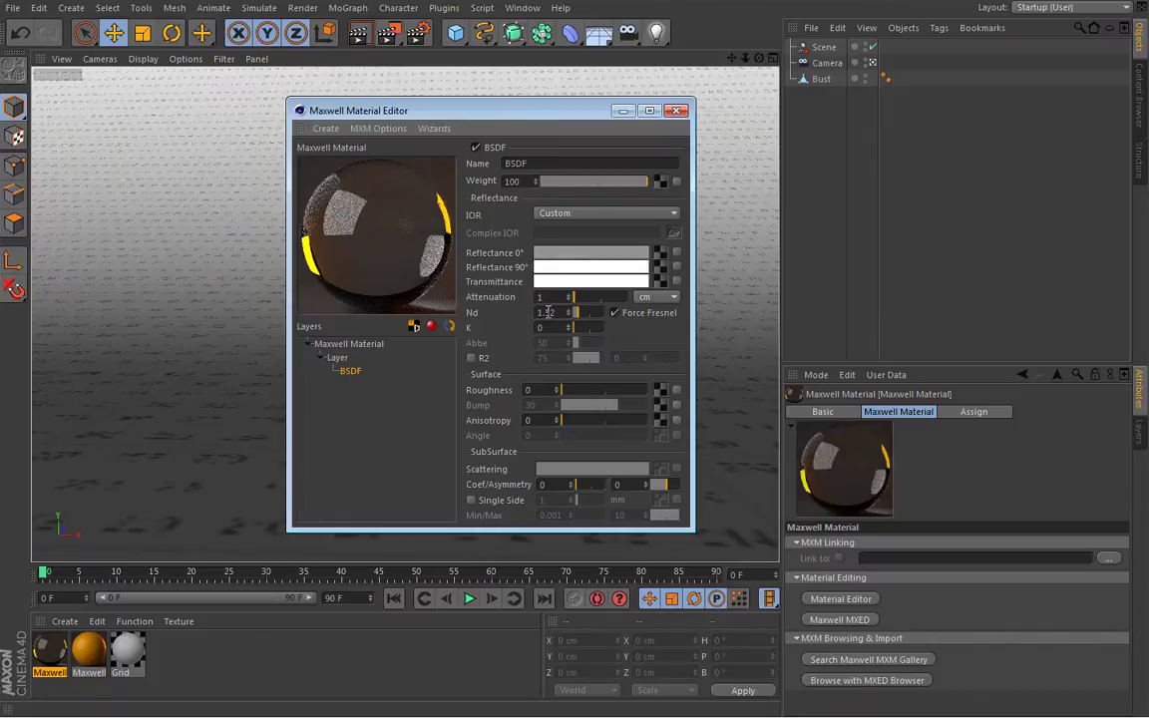
# Try Nd values 1.33 and then 1, darkening the preview.
pyautogui.doubleClick(547, 312)
pyautogui.write('33')
pyautogui.press('Return')
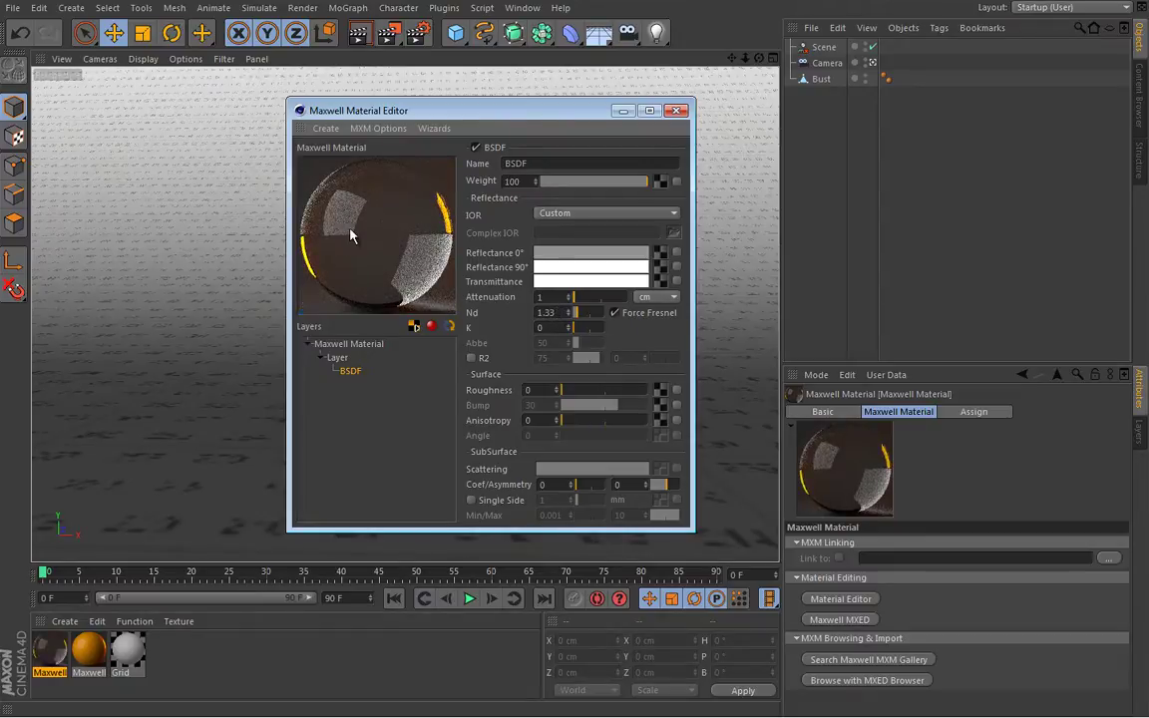
pyautogui.doubleClick(560, 313)
pyautogui.write('1')
pyautogui.press('Return')
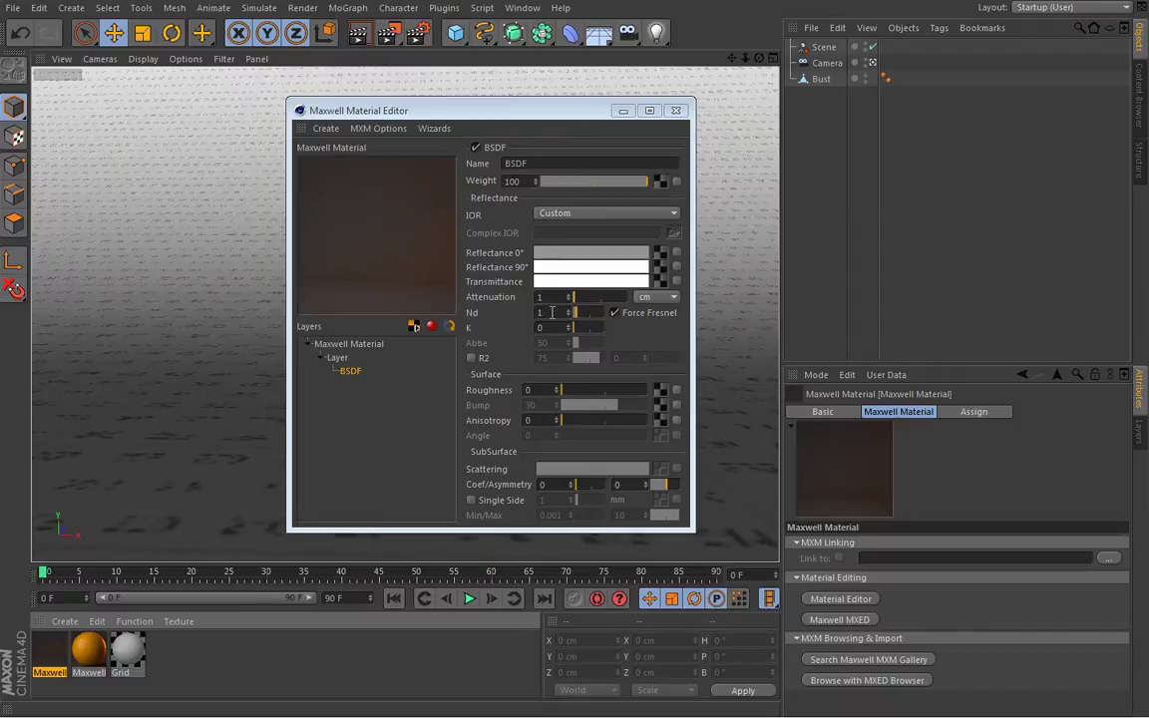
pyautogui.click(675, 110)
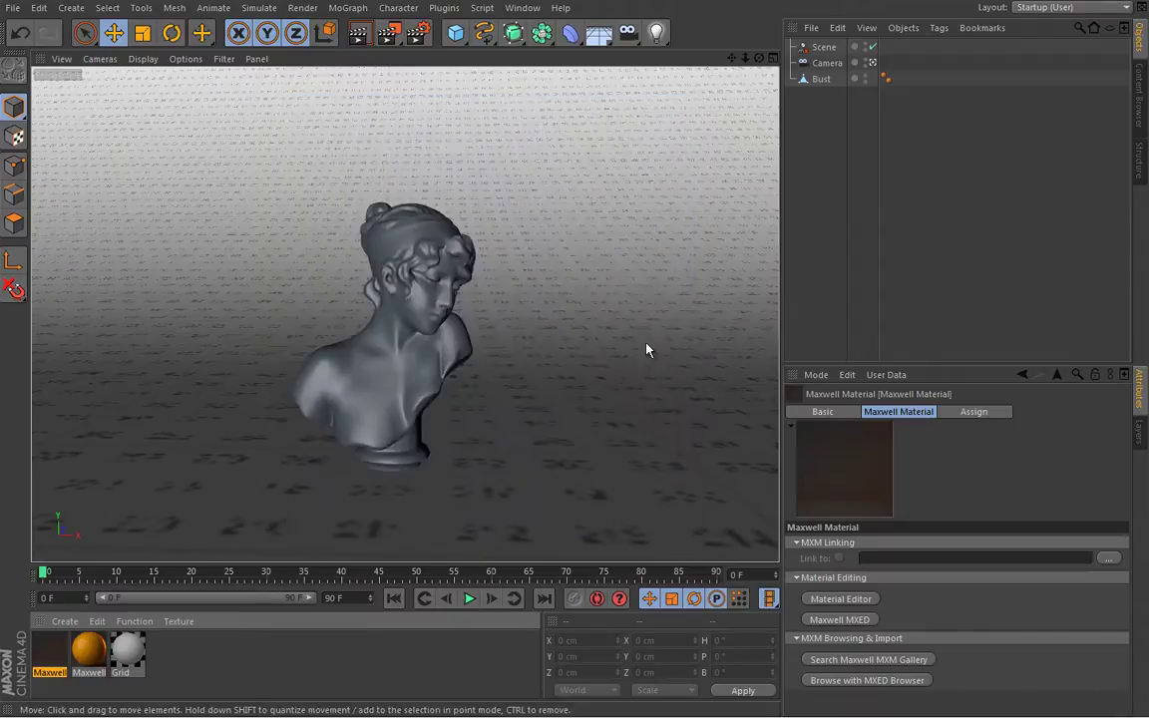
pyautogui.press('v')
pyautogui.moveTo(536, 338)
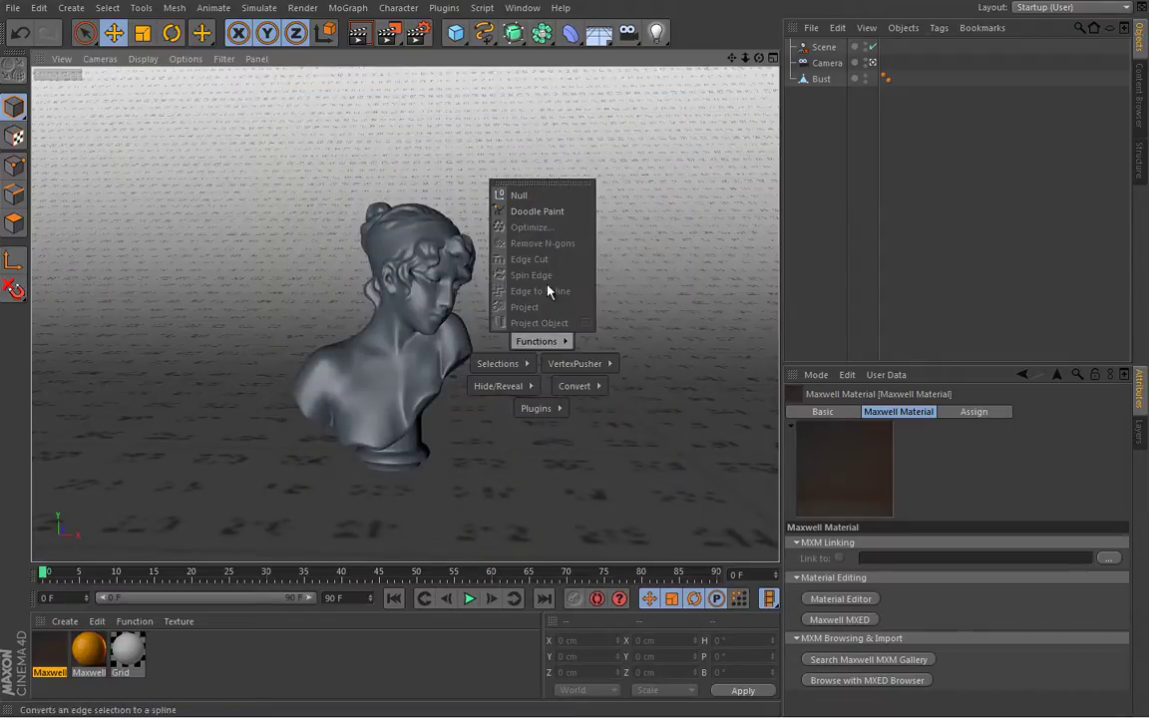
pyautogui.click(543, 210)
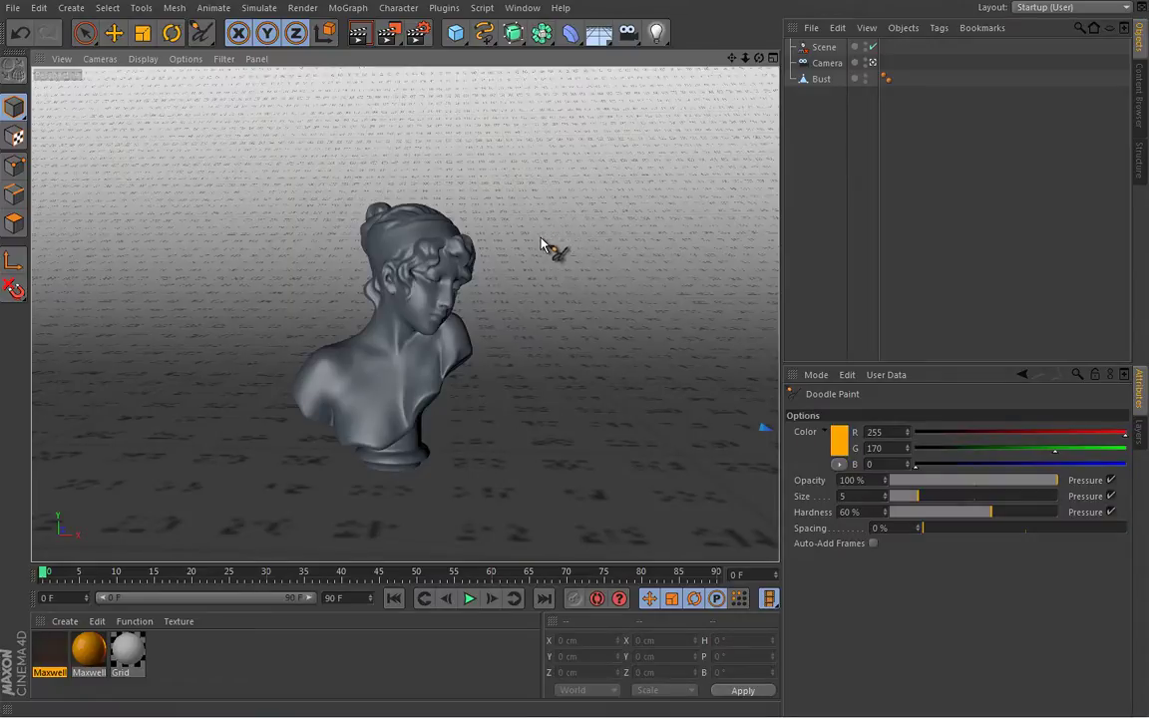
pyautogui.moveTo(538, 239); pyautogui.dragTo(476, 311)
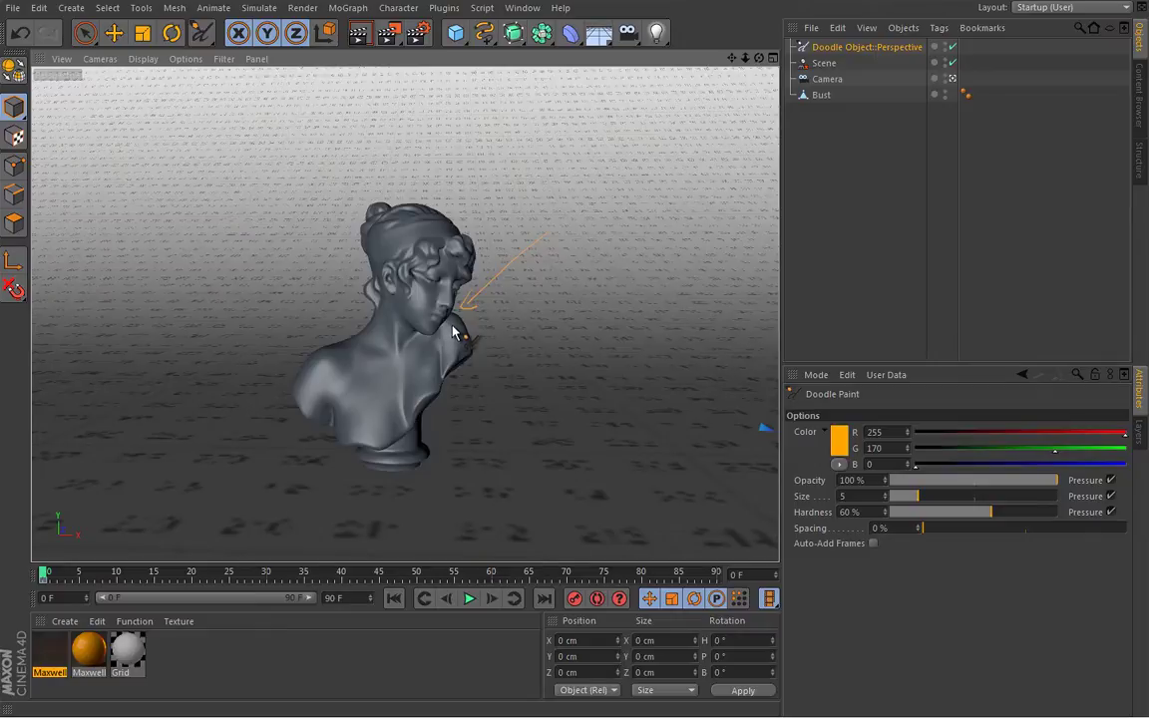
pyautogui.moveTo(447, 349); pyautogui.dragTo(433, 409)
pyautogui.moveTo(449, 361); pyautogui.dragTo(435, 441)
pyautogui.moveTo(514, 327)
pyautogui.mouseDown()
pyautogui.moveTo(500, 358)
pyautogui.moveTo(571, 356)
pyautogui.mouseUp()
pyautogui.moveTo(551, 364); pyautogui.dragTo(597, 367)
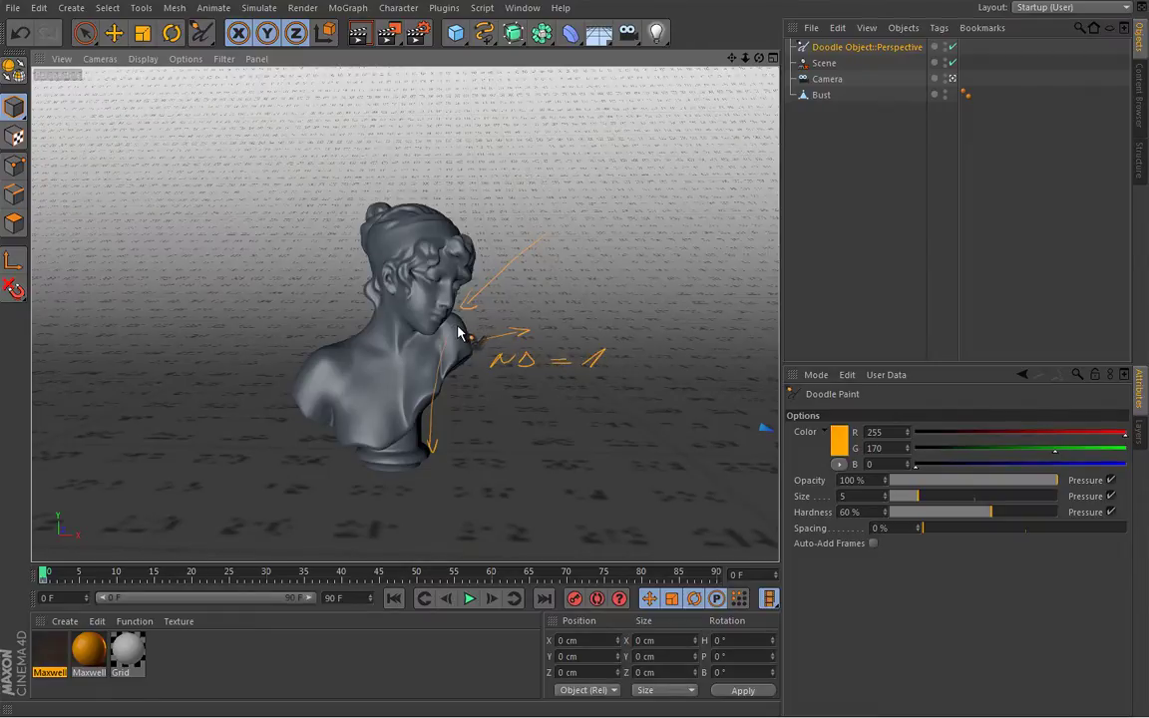
pyautogui.moveTo(459, 327)
pyautogui.mouseDown()
pyautogui.moveTo(312, 439)
pyautogui.moveTo(349, 437)
pyautogui.mouseUp()
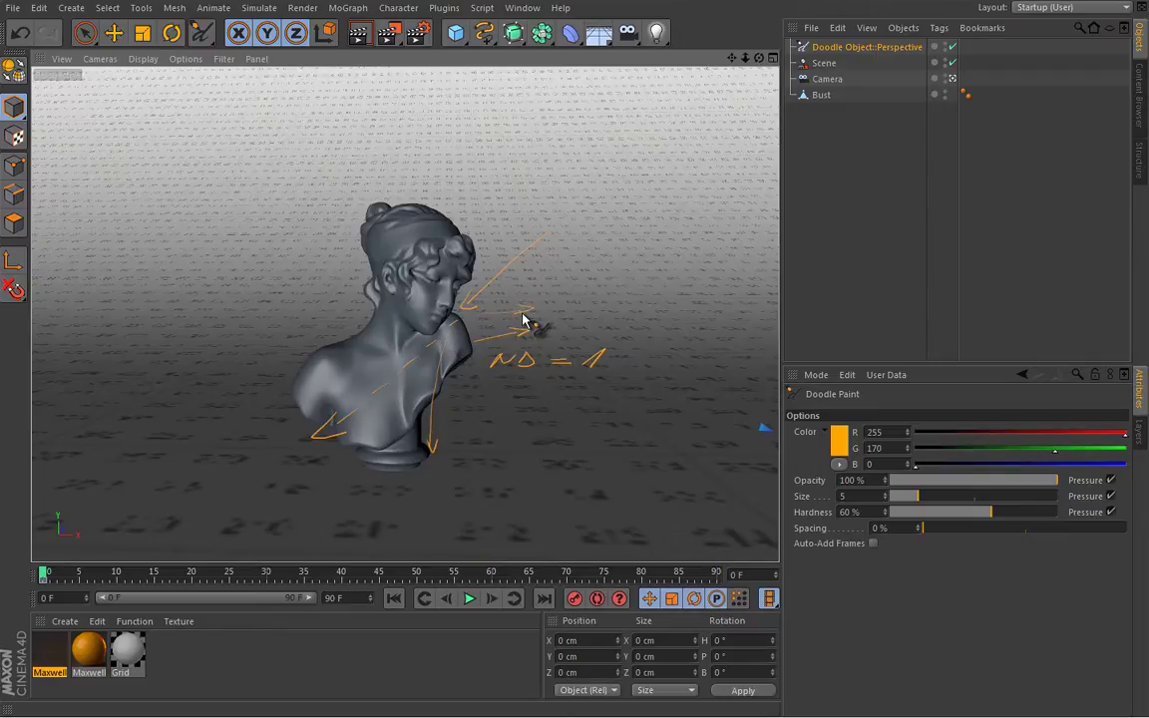
pyautogui.moveTo(484, 311)
pyautogui.mouseDown()
pyautogui.moveTo(533, 312)
pyautogui.moveTo(529, 329)
pyautogui.mouseUp()
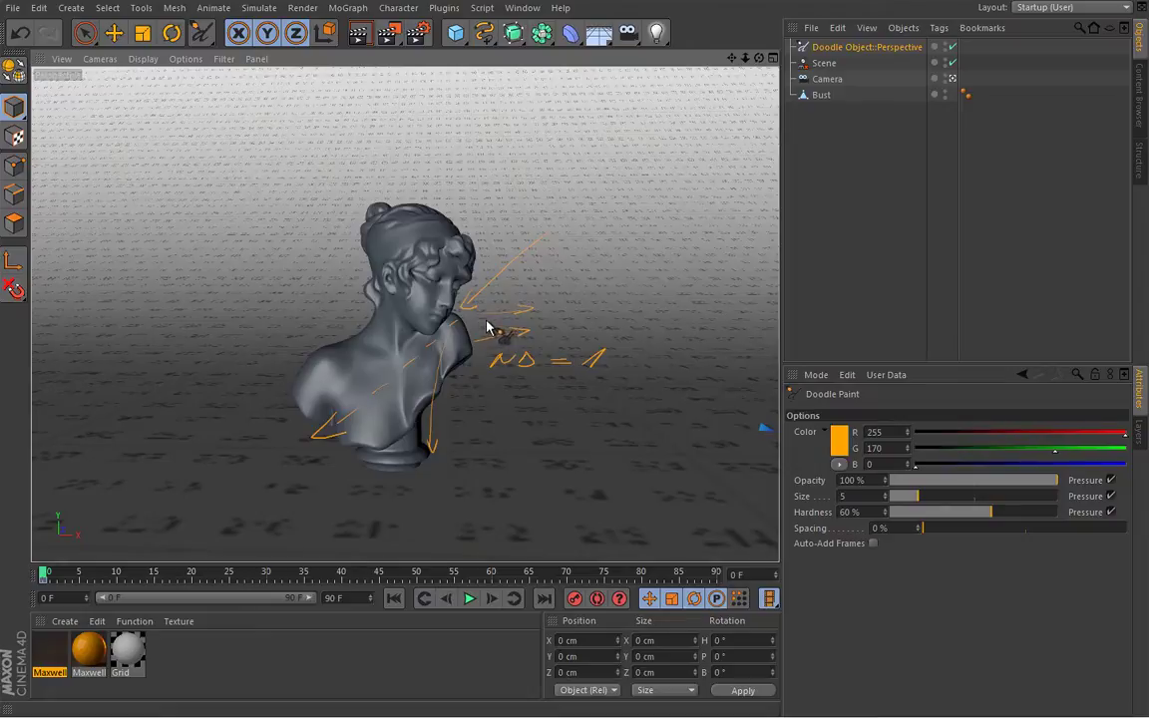
pyautogui.click(878, 47)
pyautogui.press('Delete')
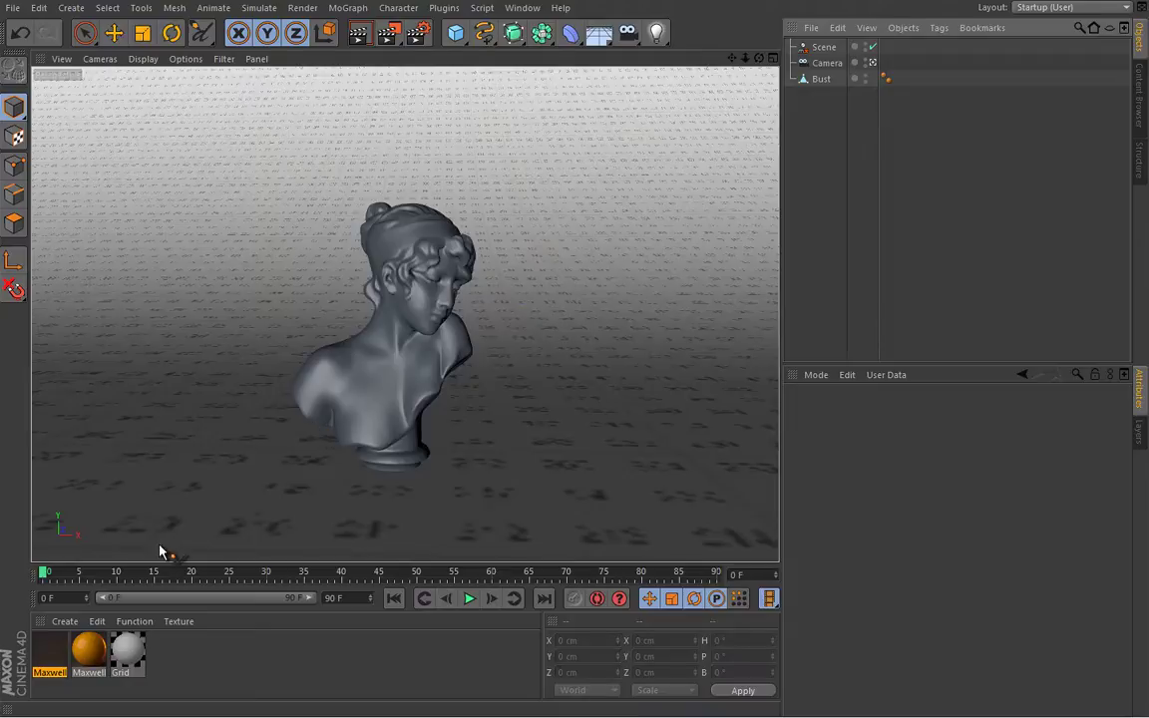
# Reopen the Maxwell material and test Nd values 2, 3 and 100.
pyautogui.doubleClick(50, 654)
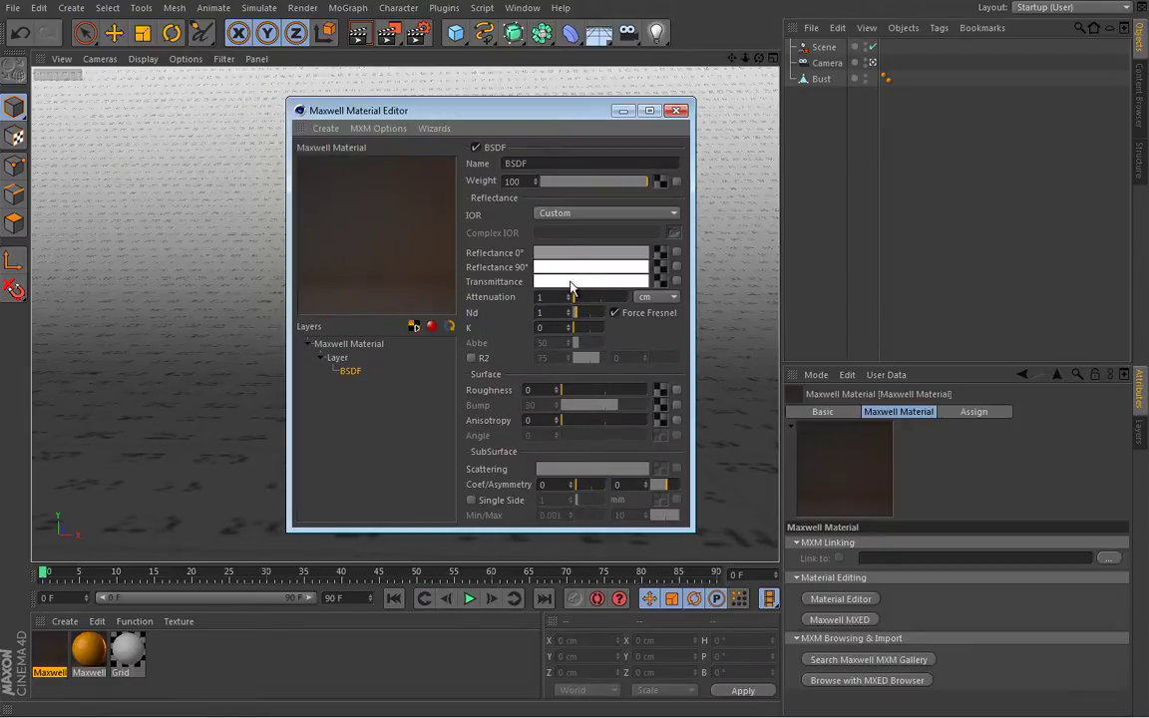
pyautogui.write('2')
pyautogui.press('Return')
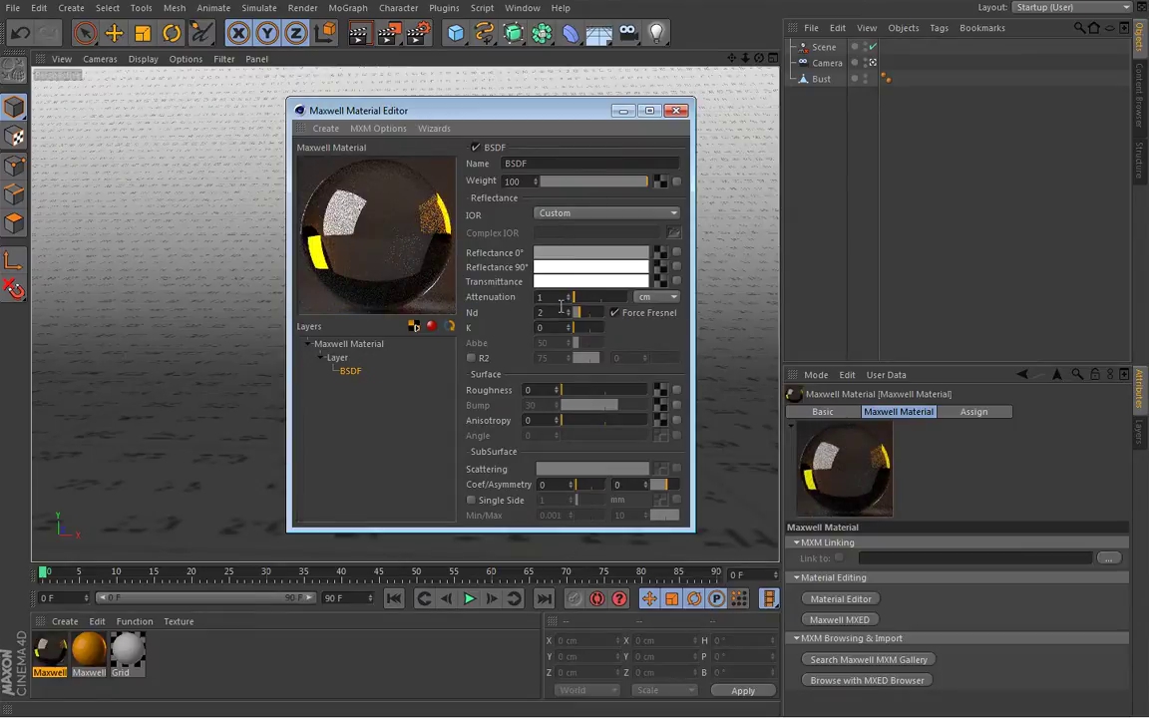
pyautogui.press('Return')
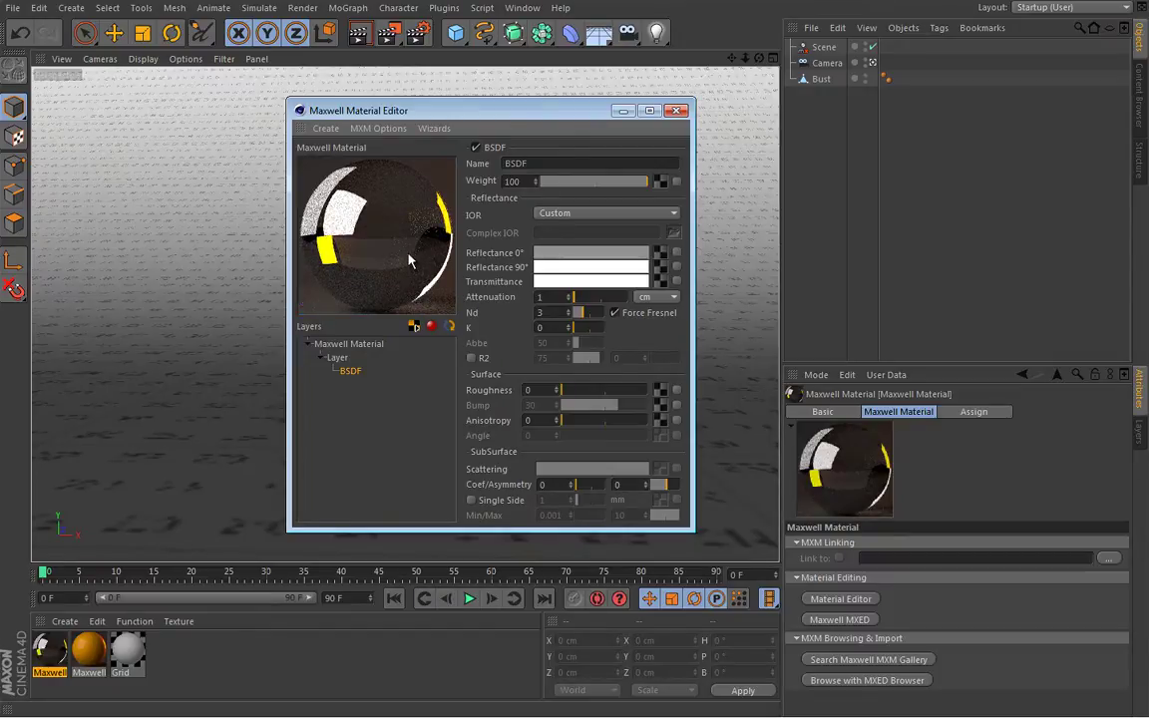
pyautogui.doubleClick(555, 311)
pyautogui.write('100')
pyautogui.press('Return')
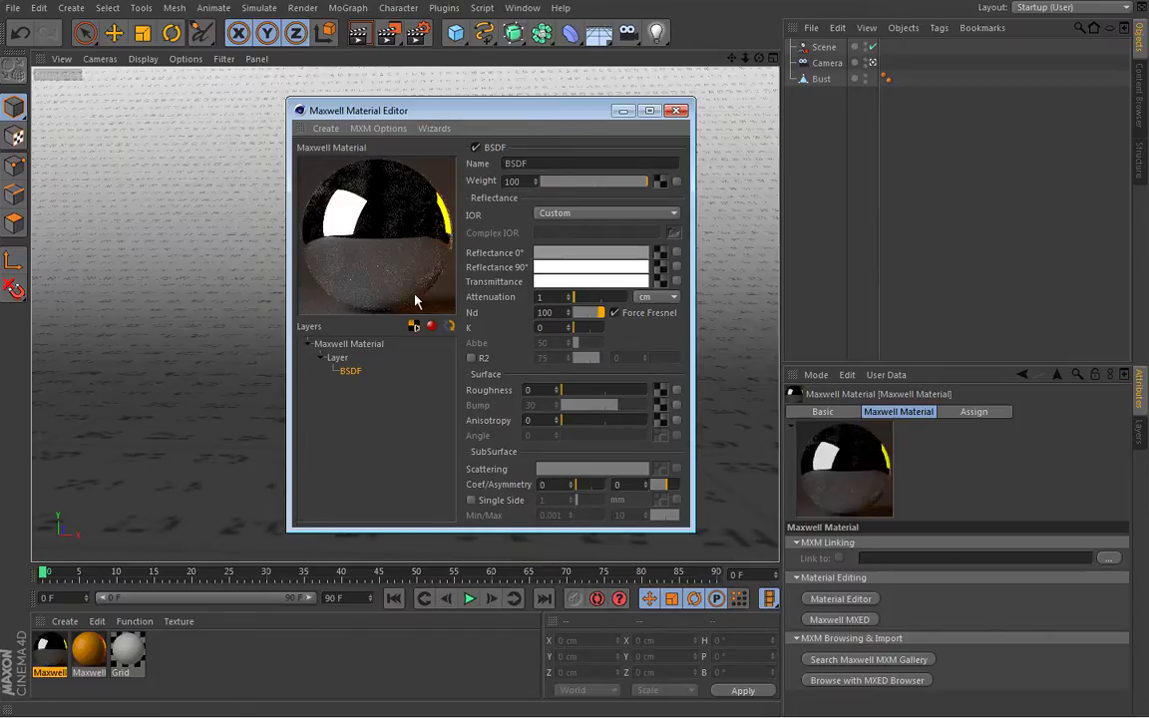
# Try Nd 200, reset Nd to 1.52, and refresh the material preview.
pyautogui.doubleClick(548, 312)
pyautogui.write('200')
pyautogui.press('Return')
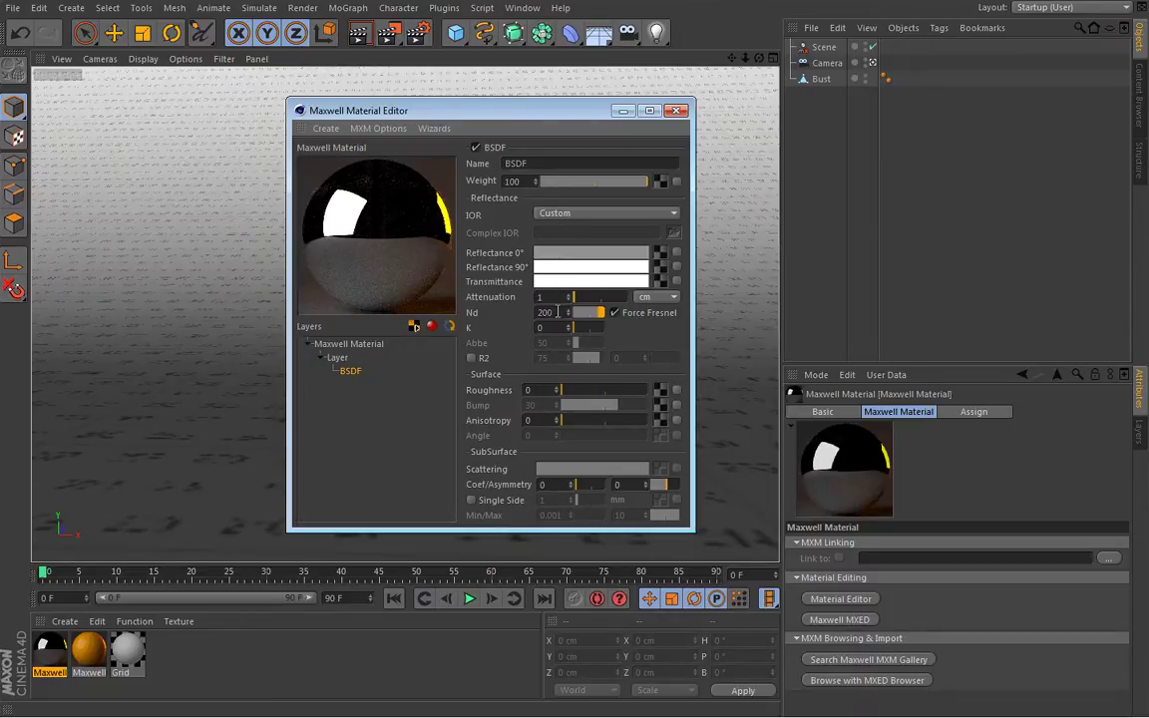
pyautogui.click(560, 312)
pyautogui.write('1,52')
pyautogui.press('Return')
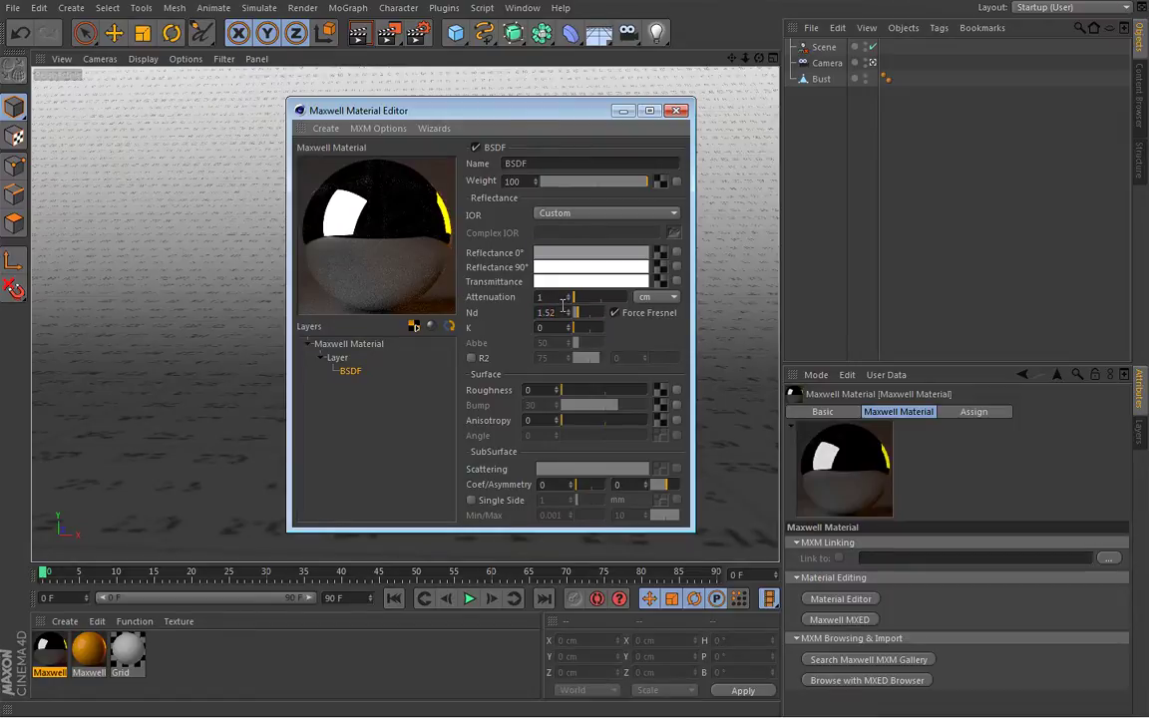
pyautogui.click(455, 329)
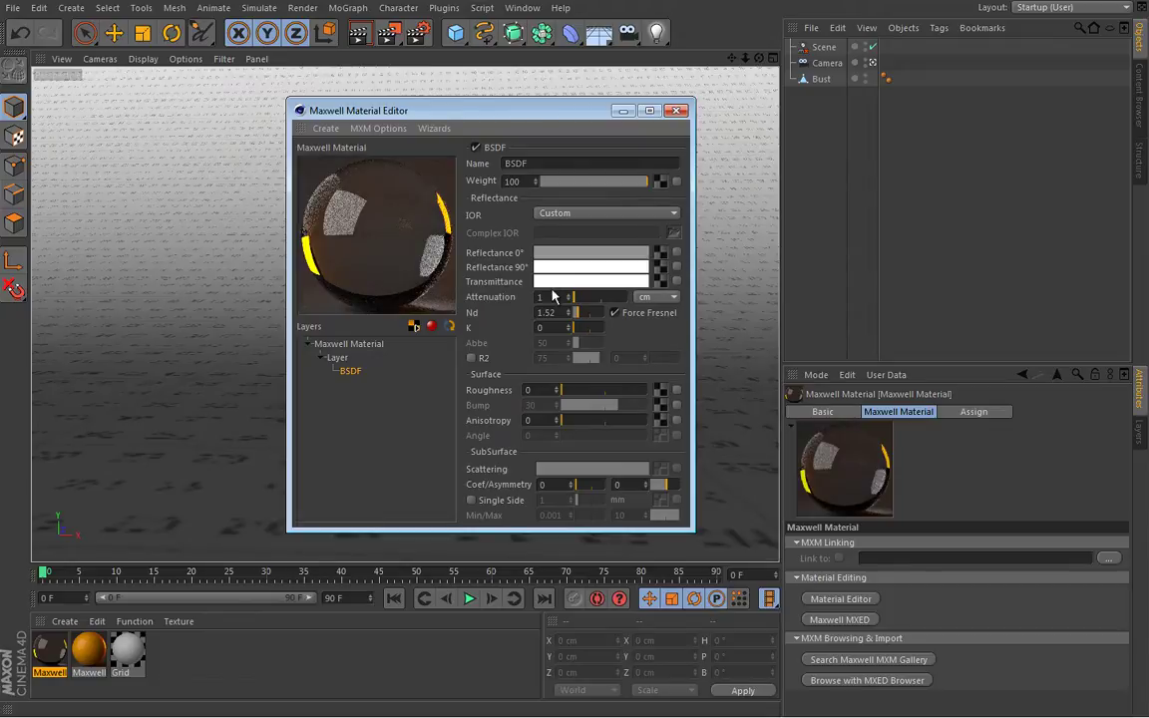
# Close the editor and doodle a light ray into the bust's shoulder labelled 'ATTENUATION 1cm' with arrows.
pyautogui.click(678, 111)
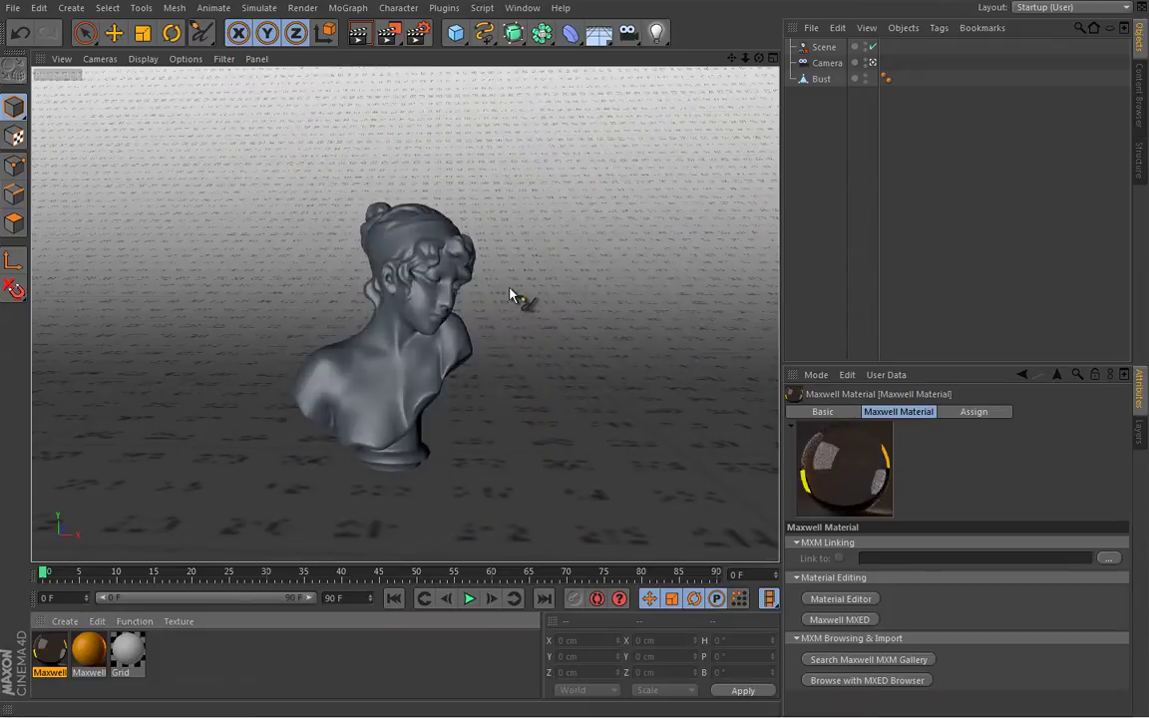
pyautogui.moveTo(564, 238); pyautogui.dragTo(477, 312)
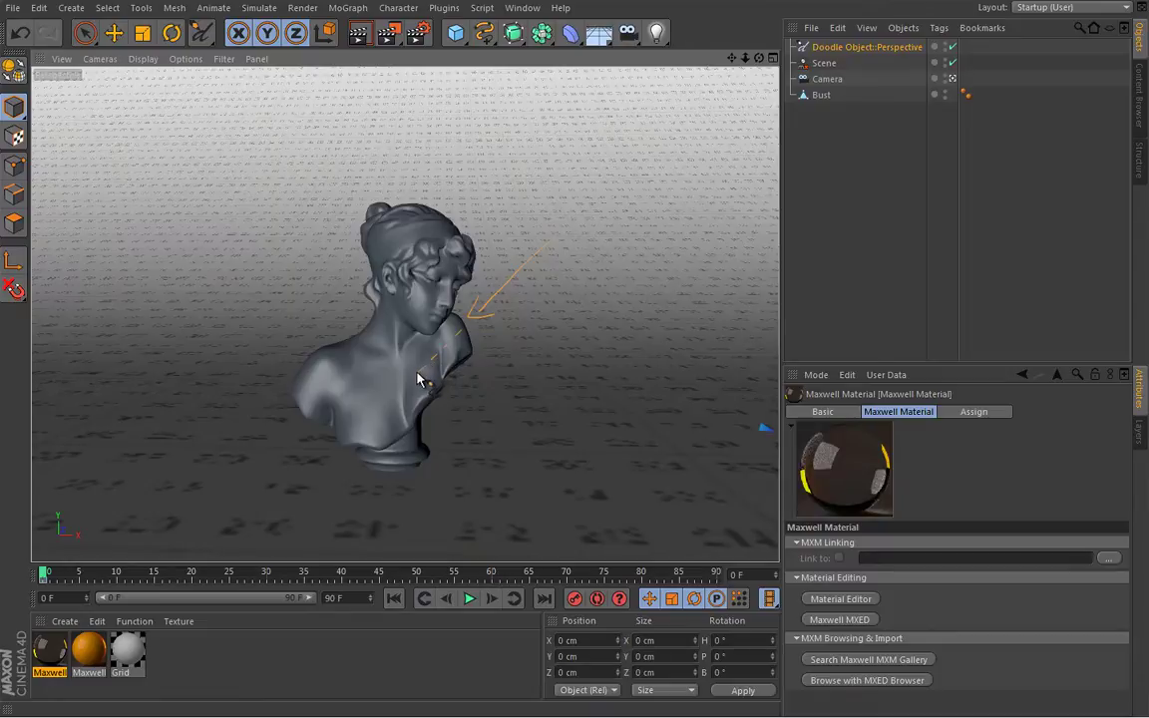
pyautogui.click(416, 373)
pyautogui.moveTo(461, 337)
pyautogui.mouseDown()
pyautogui.moveTo(464, 352)
pyautogui.moveTo(421, 378)
pyautogui.moveTo(446, 359)
pyautogui.moveTo(448, 375)
pyautogui.mouseUp()
pyautogui.moveTo(456, 369); pyautogui.dragTo(496, 388)
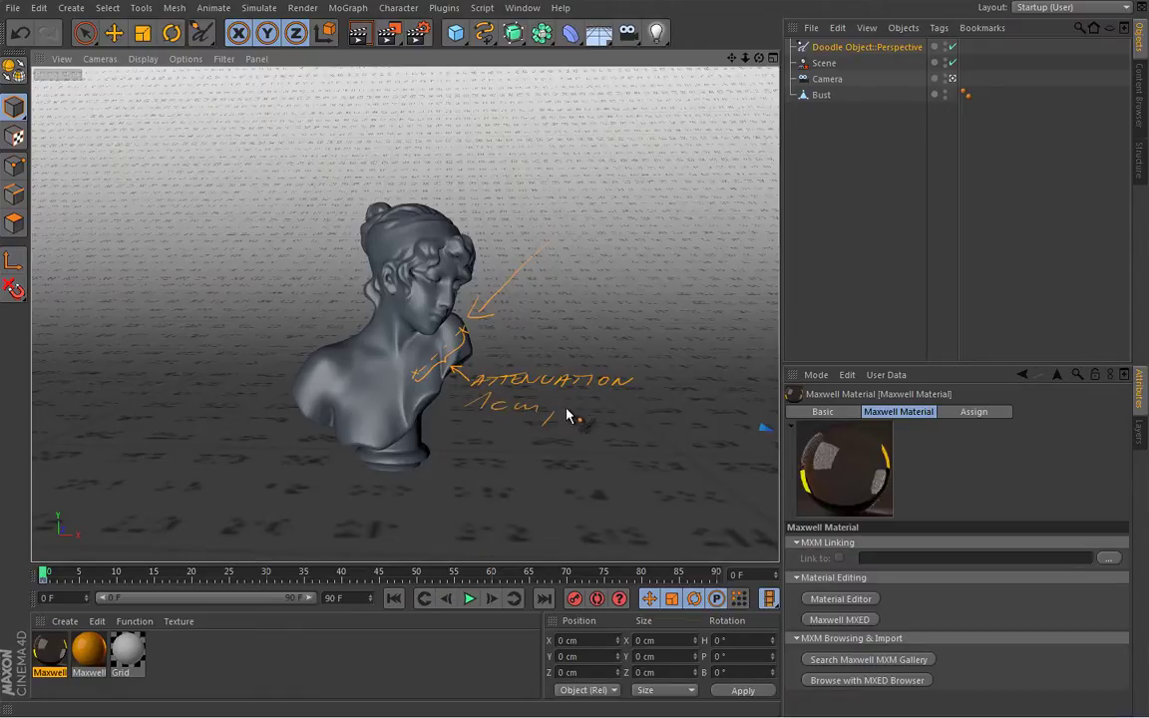
pyautogui.moveTo(565, 397)
pyautogui.mouseDown()
pyautogui.moveTo(568, 410)
pyautogui.moveTo(605, 399)
pyautogui.mouseUp()
pyautogui.moveTo(460, 365); pyautogui.dragTo(456, 390)
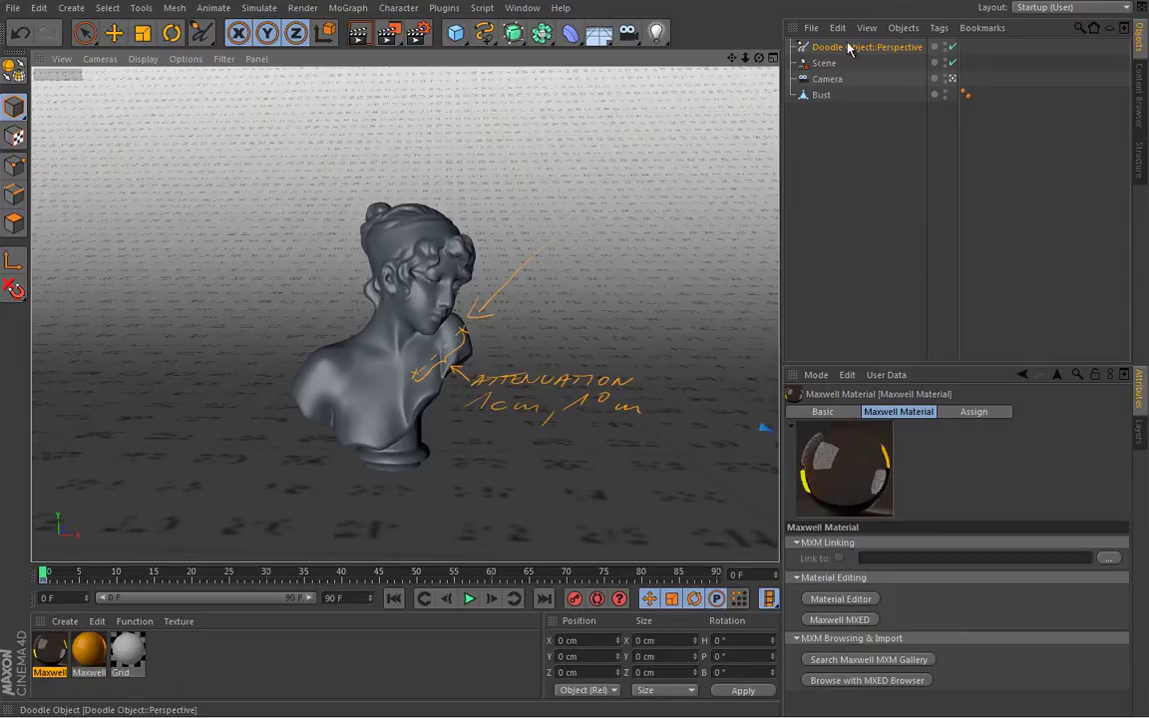
# Delete the doodle, reopen the Maxwell material, and set Reflectance 0° to black.
pyautogui.press('Delete')
pyautogui.doubleClick(48, 654)
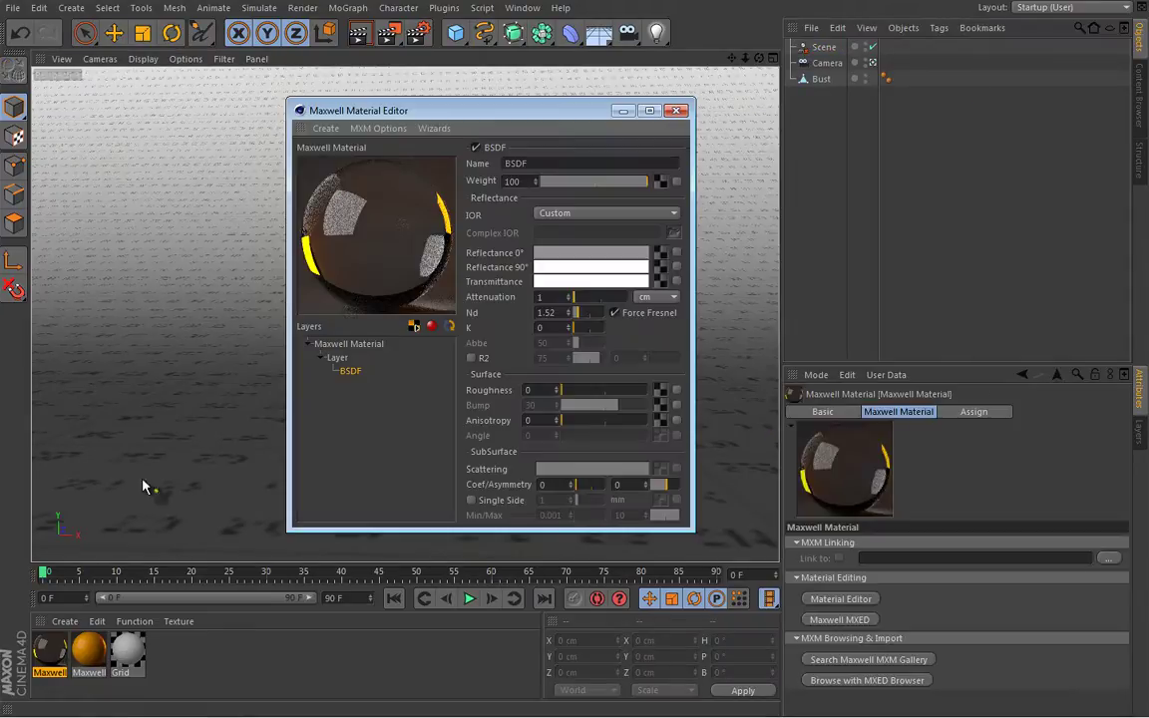
pyautogui.moveTo(558, 111); pyautogui.dragTo(565, 111)
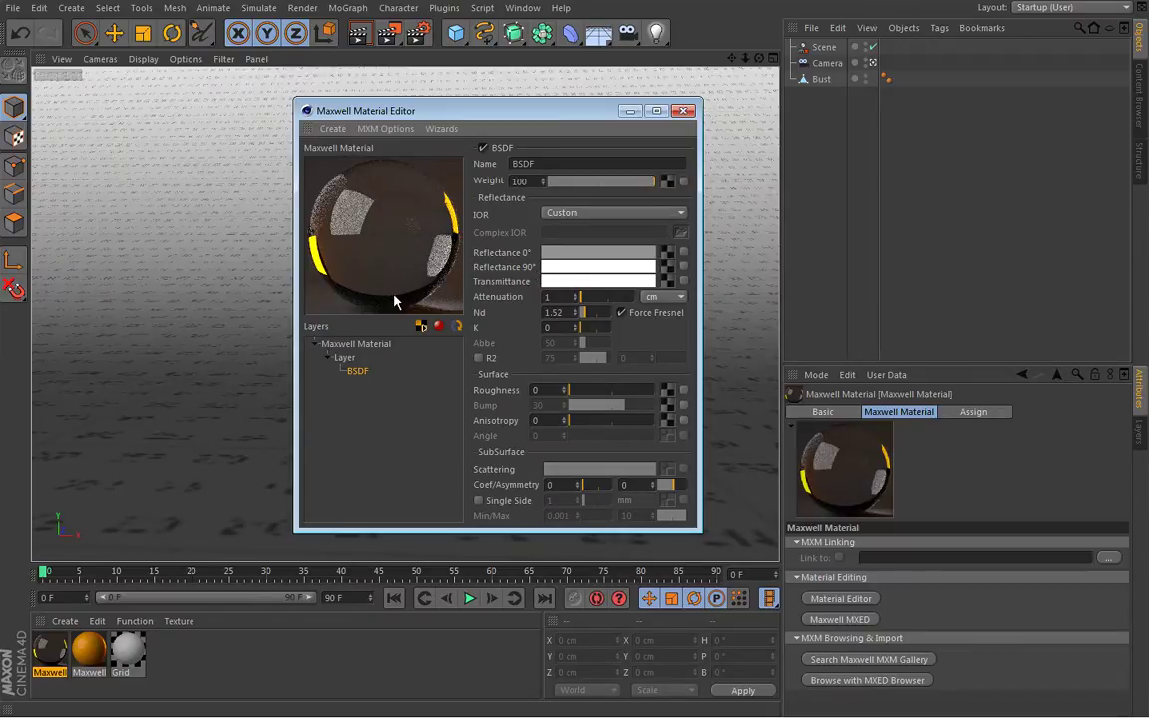
pyautogui.click(586, 253)
pyautogui.click(553, 328)
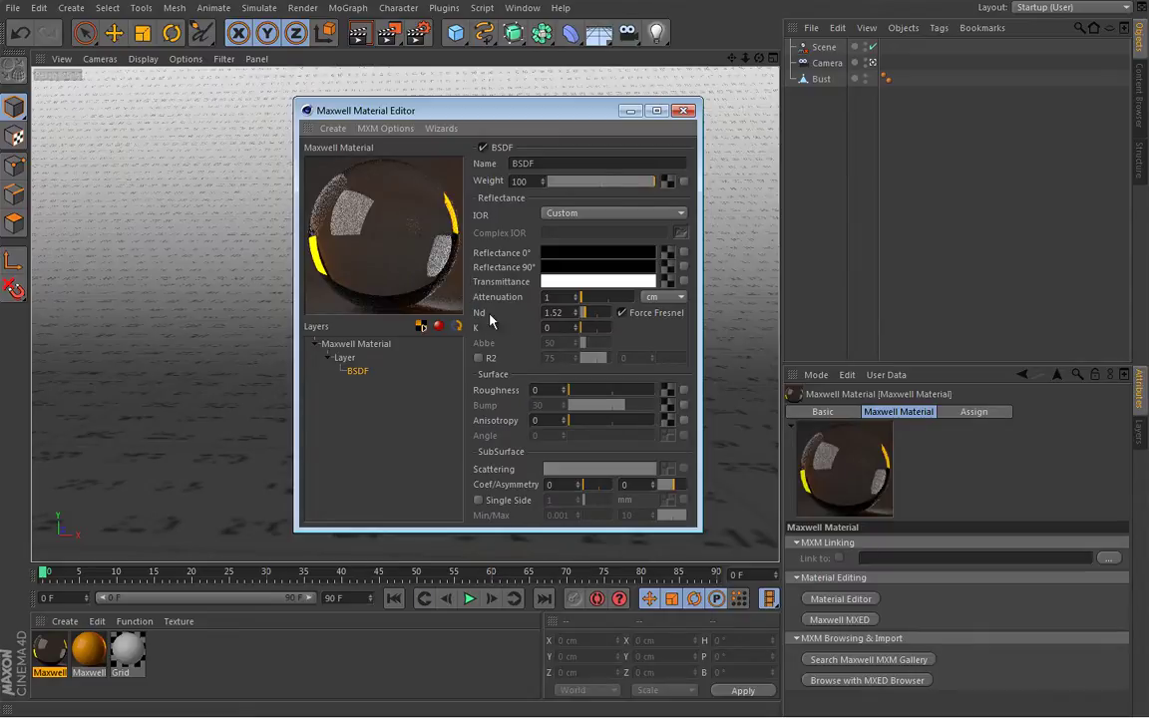
# Set the Transmittance colour to a medium blue.
pyautogui.click(575, 283)
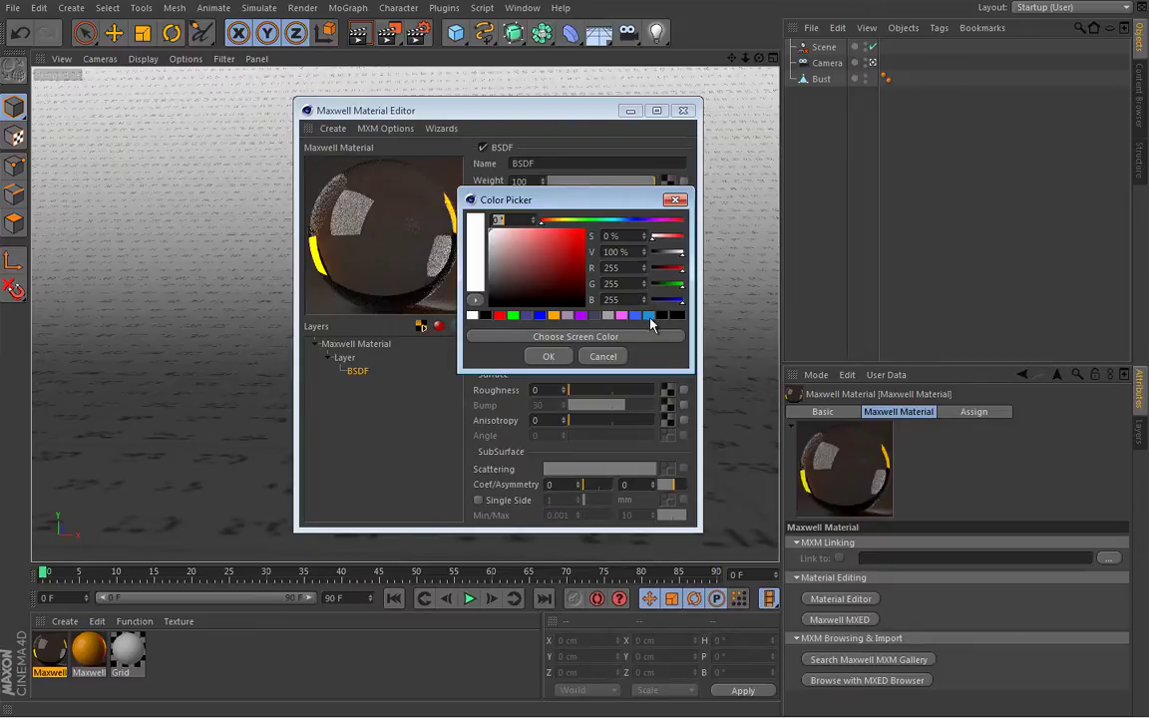
pyautogui.click(649, 316)
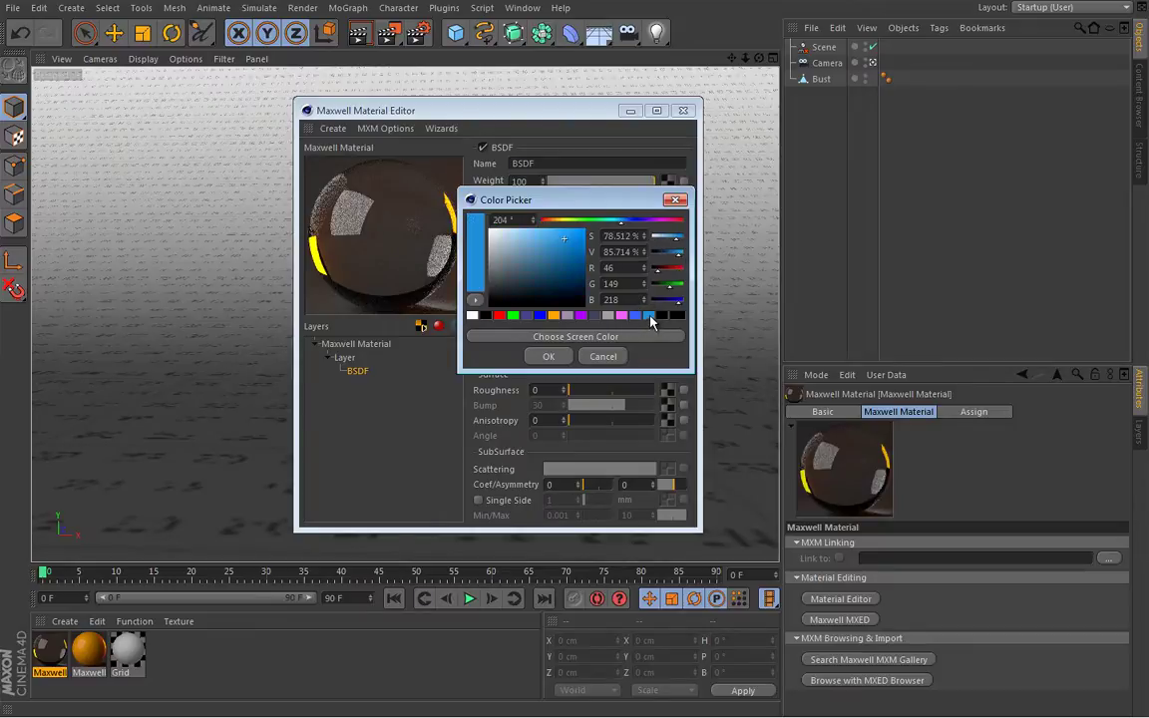
pyautogui.click(550, 358)
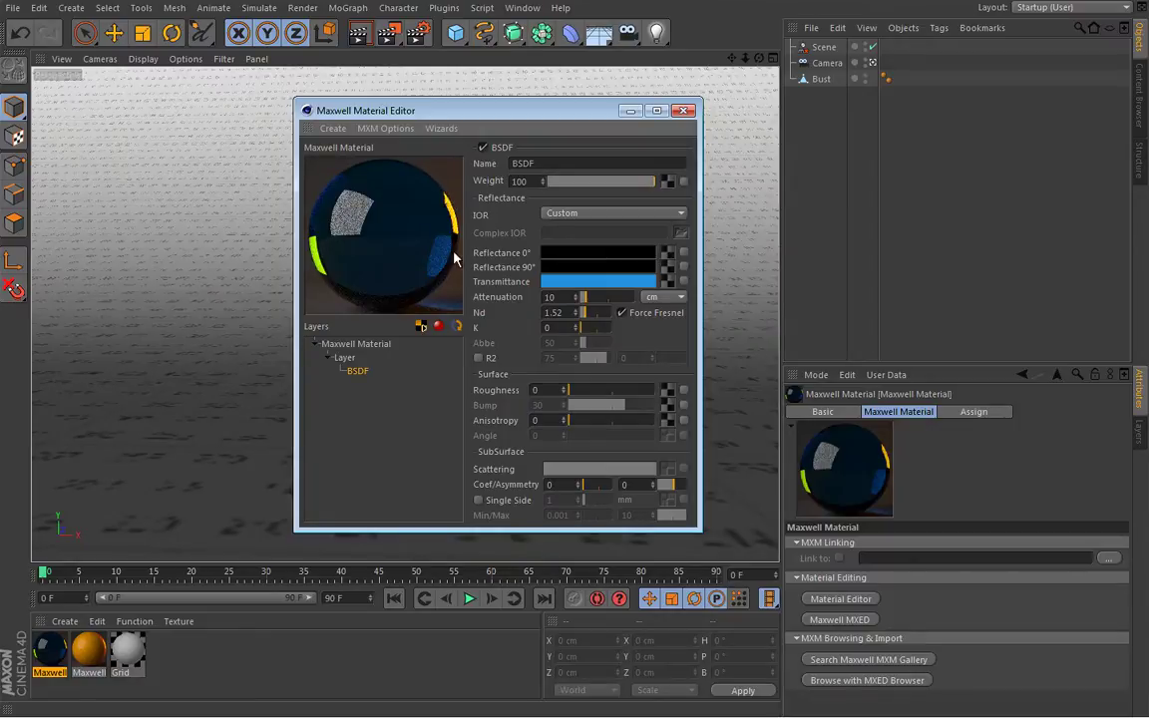
# Set the Attenuation distance to 20 cm.
pyautogui.doubleClick(555, 296)
pyautogui.write('20')
pyautogui.press('Return')
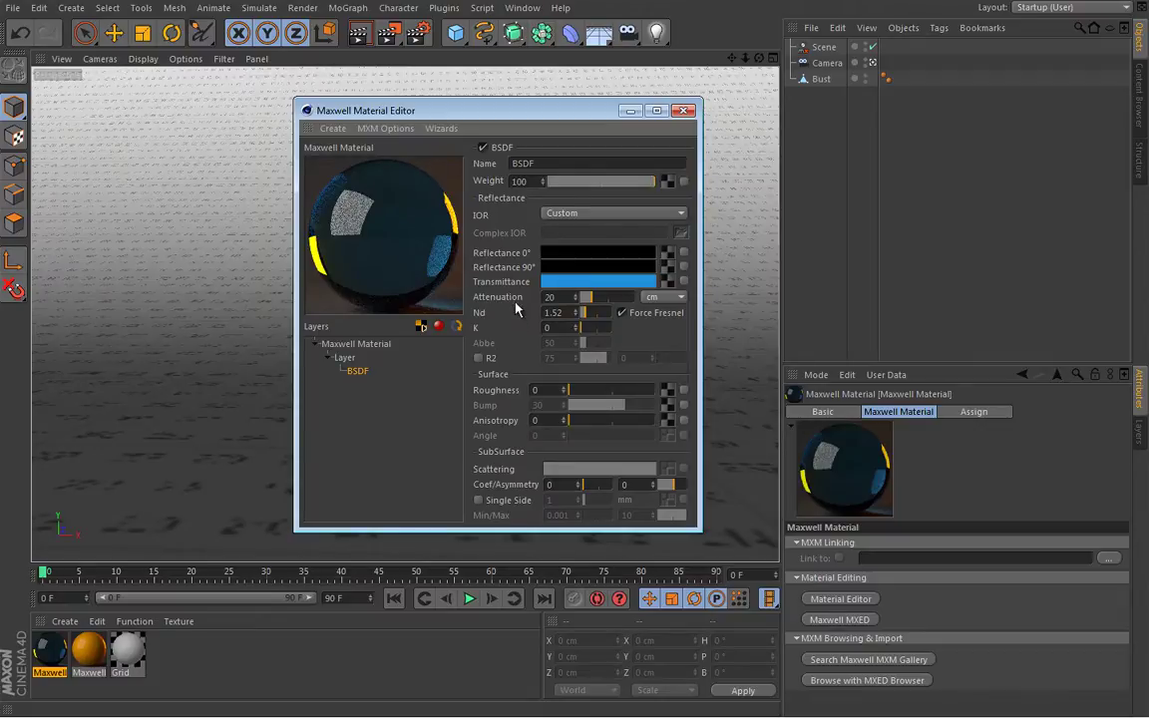
# Apply the blue Maxwell glass material to the bust and show the Maxwell scene settings.
pyautogui.click(685, 112)
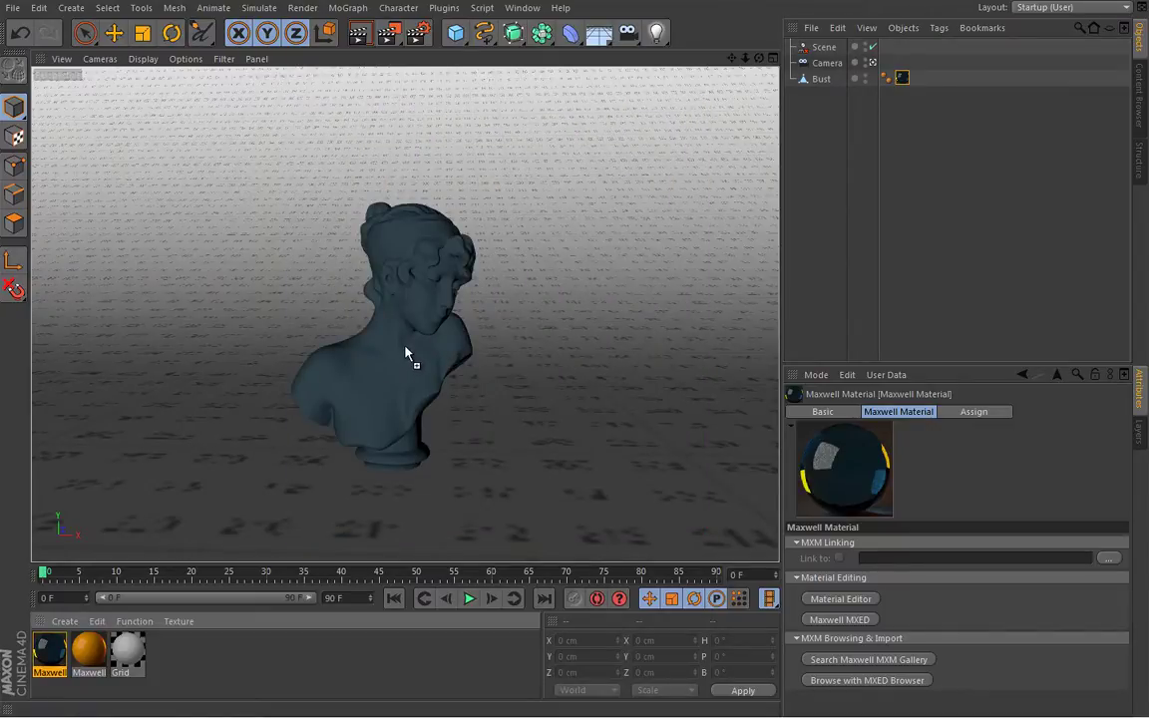
pyautogui.moveTo(406, 355); pyautogui.dragTo(402, 356)
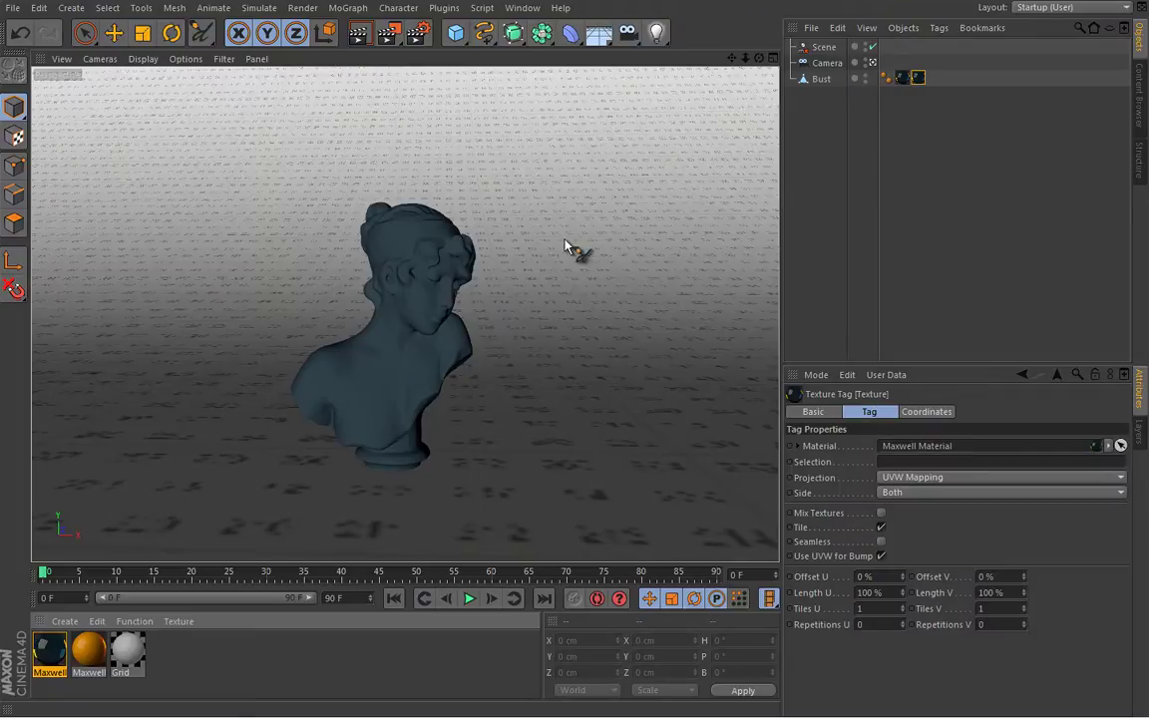
pyautogui.click(823, 47)
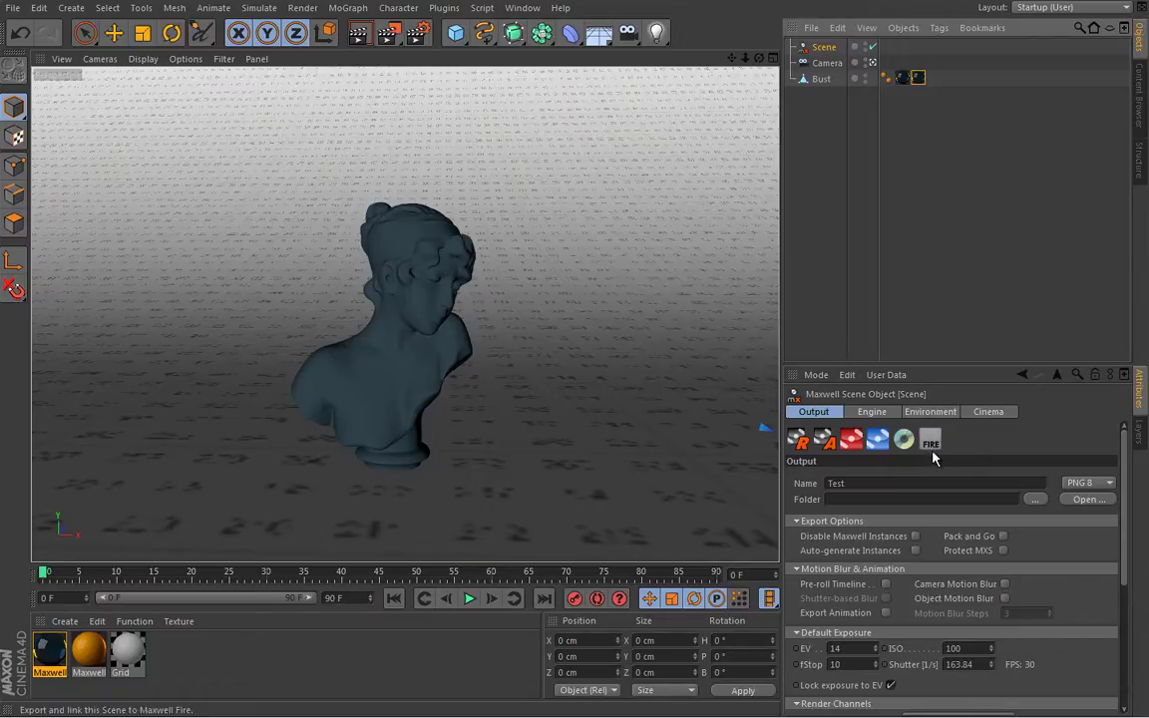
# Search the command list for 'maxwell', then deselect and show the Maxwell scene settings again.
pyautogui.click(522, 8)
pyautogui.moveTo(559, 32)
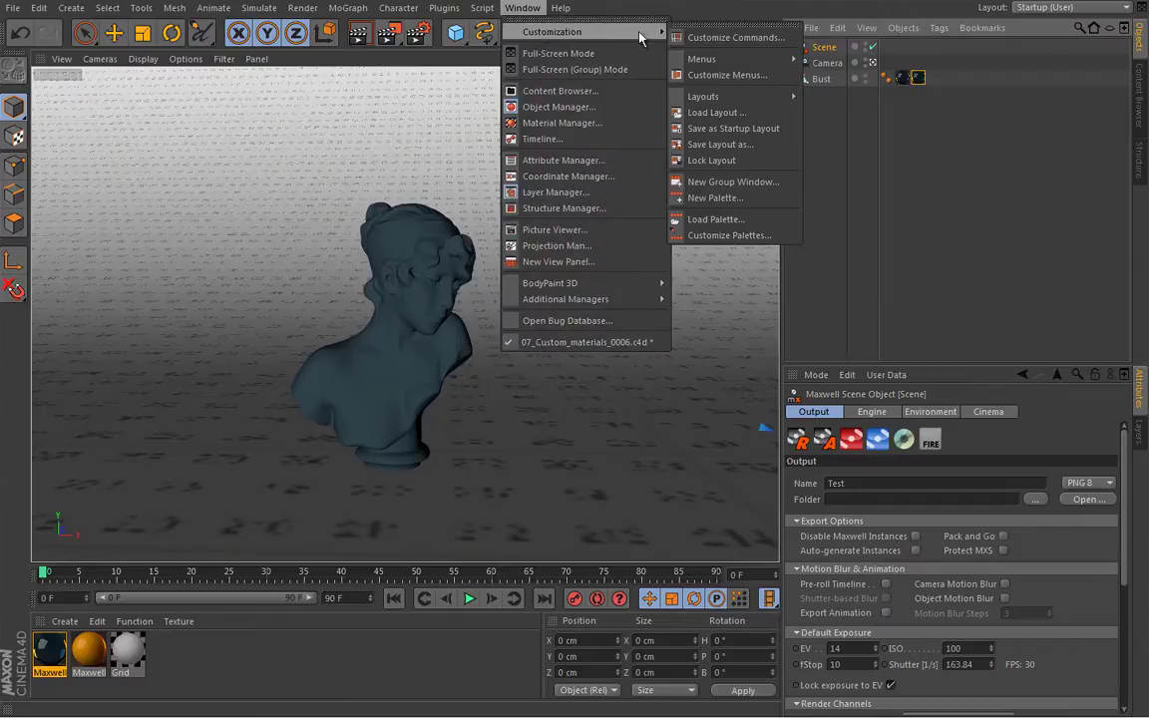
pyautogui.click(716, 40)
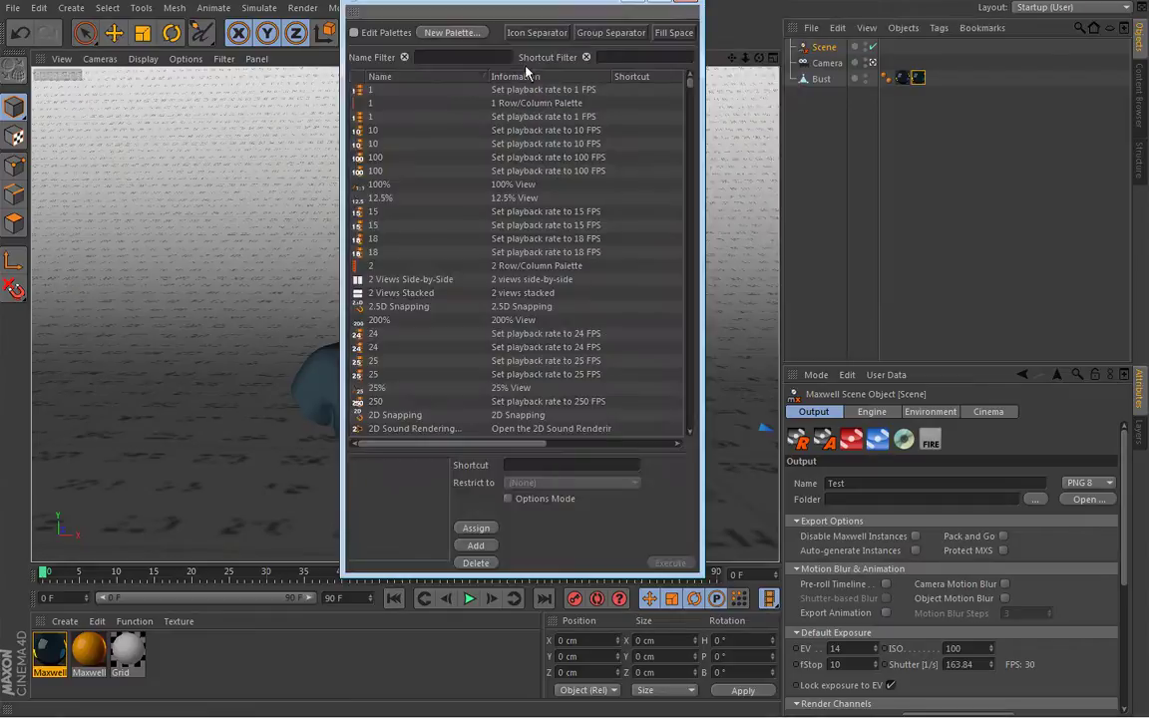
pyautogui.moveTo(496, 6); pyautogui.dragTo(461, 57)
pyautogui.click(410, 115)
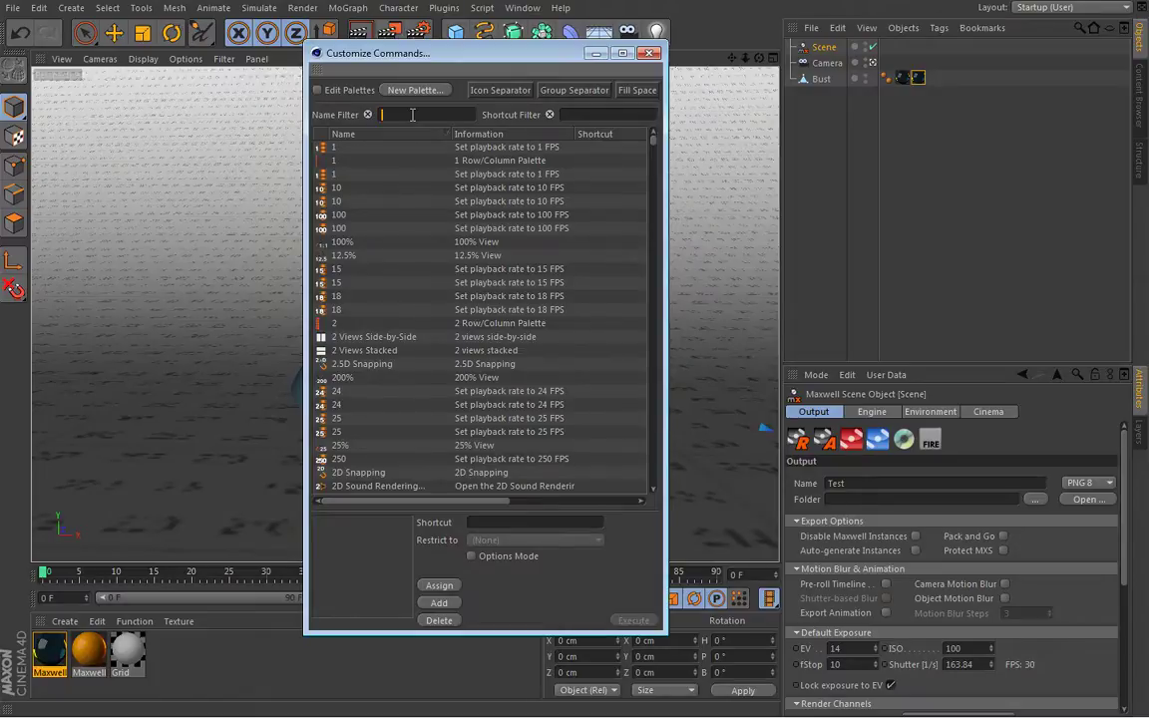
pyautogui.write('maxwell')
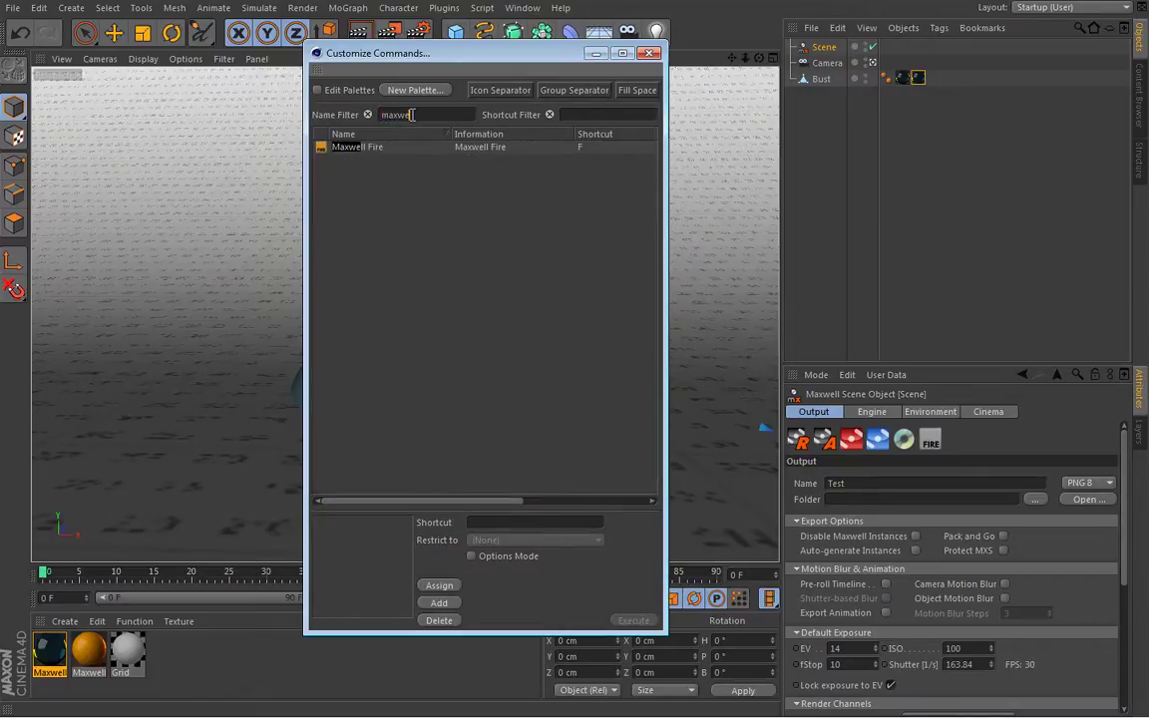
pyautogui.press('BackSpace')
pyautogui.press('BackSpace')
pyautogui.click(650, 53)
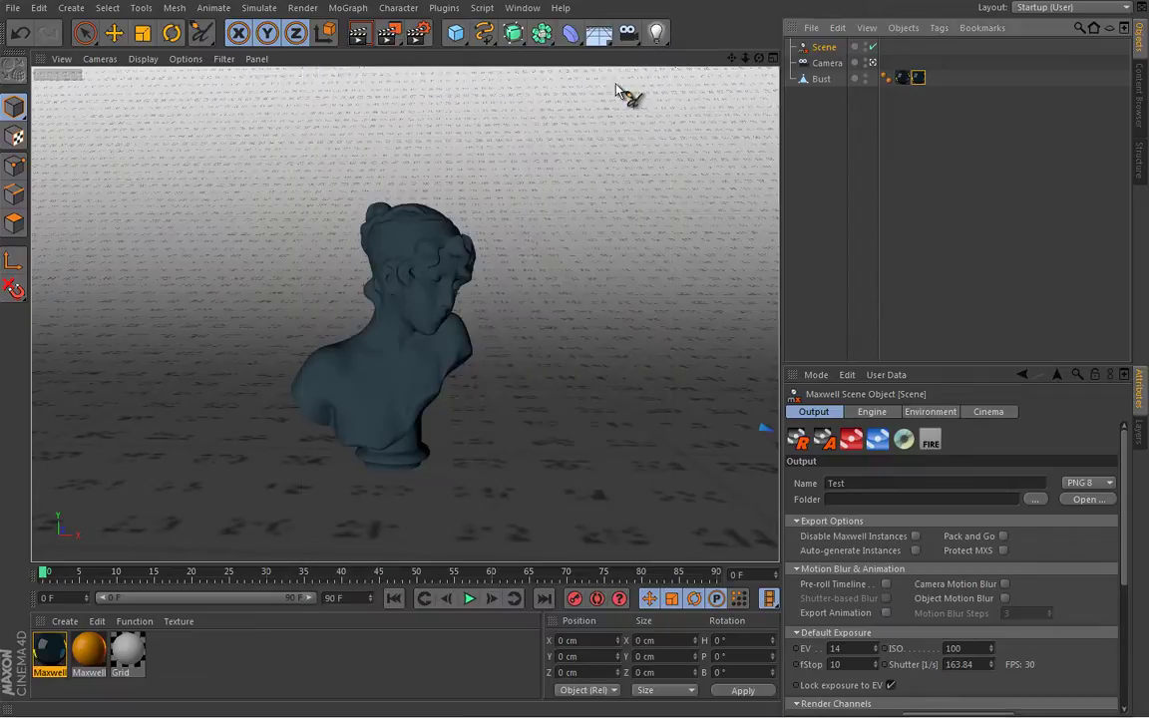
pyautogui.click(821, 116)
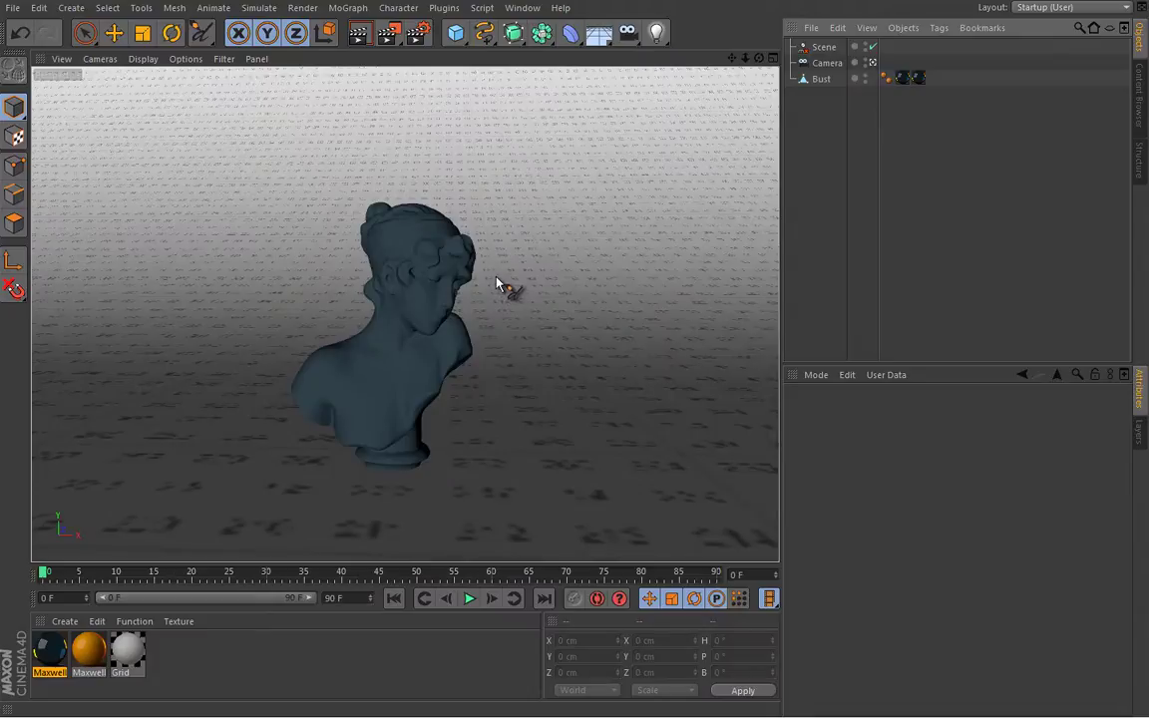
pyautogui.click(832, 48)
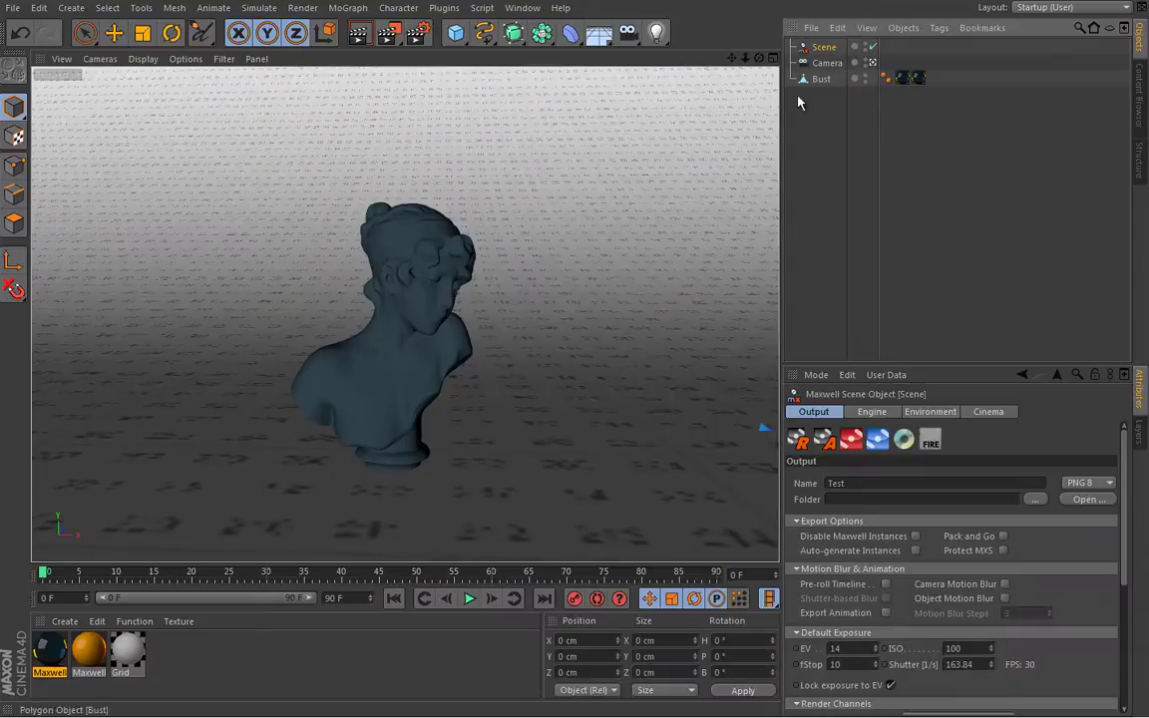
# Launch Maxwell Fire, move its window aside, restart the preview render and enlarge the window.
pyautogui.click(931, 442)
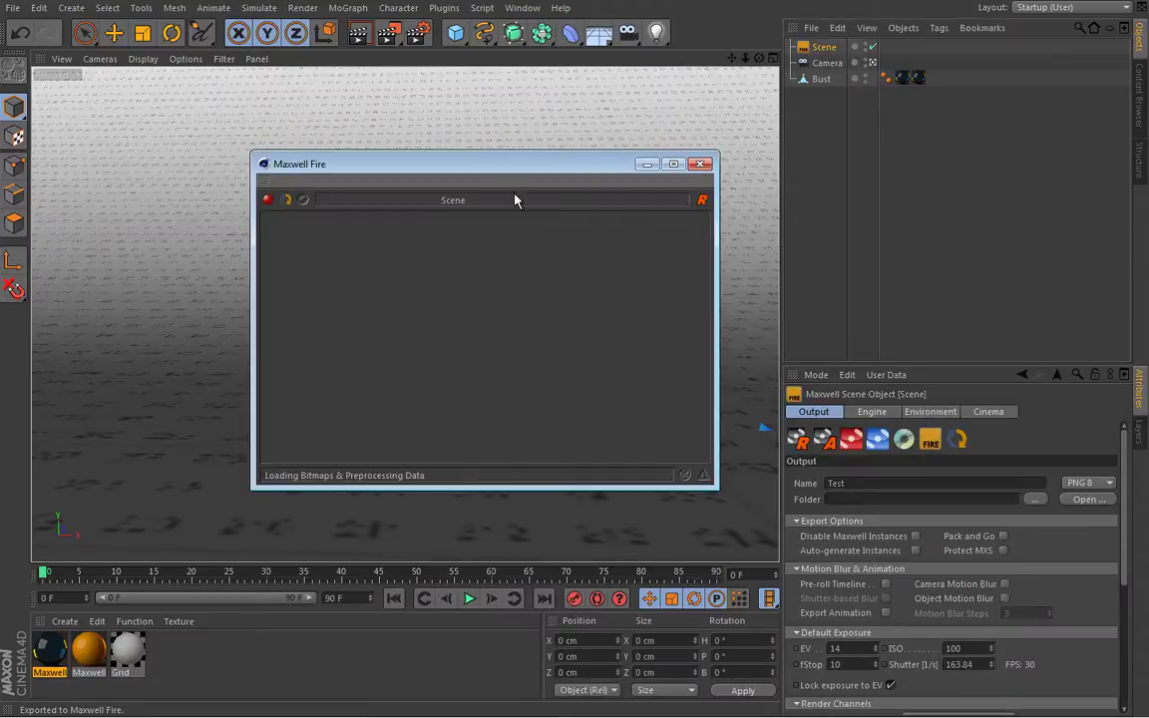
pyautogui.moveTo(510, 173); pyautogui.dragTo(429, 159)
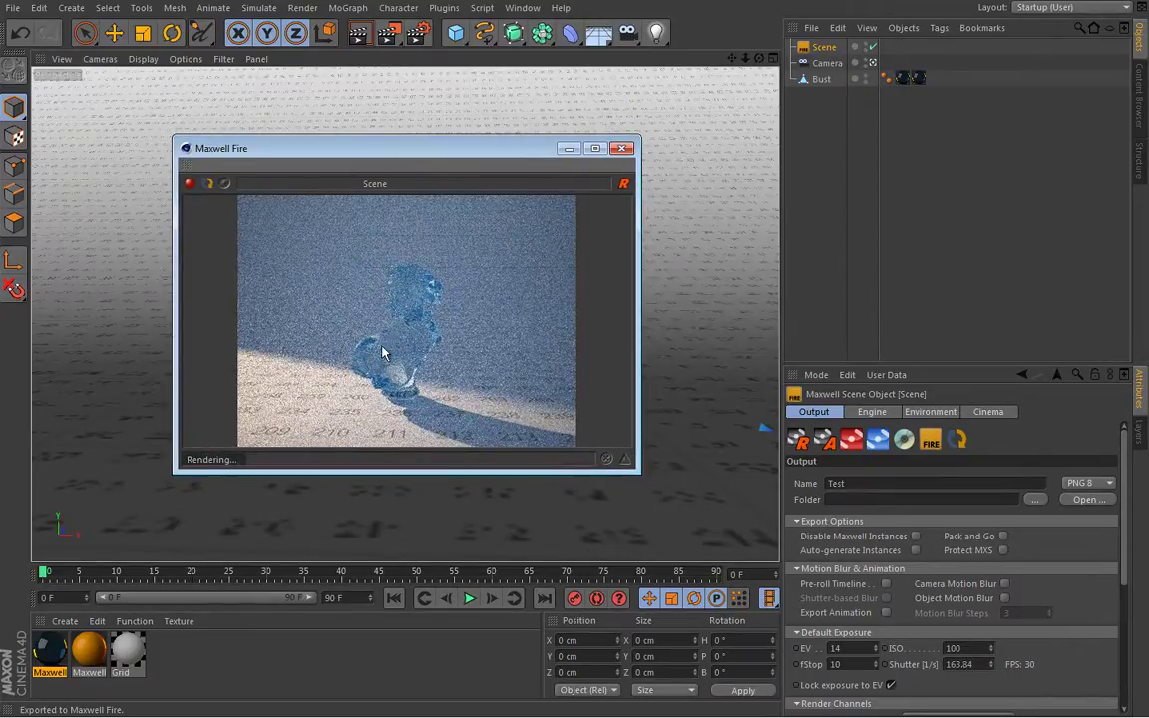
pyautogui.click(185, 148)
pyautogui.click(203, 239)
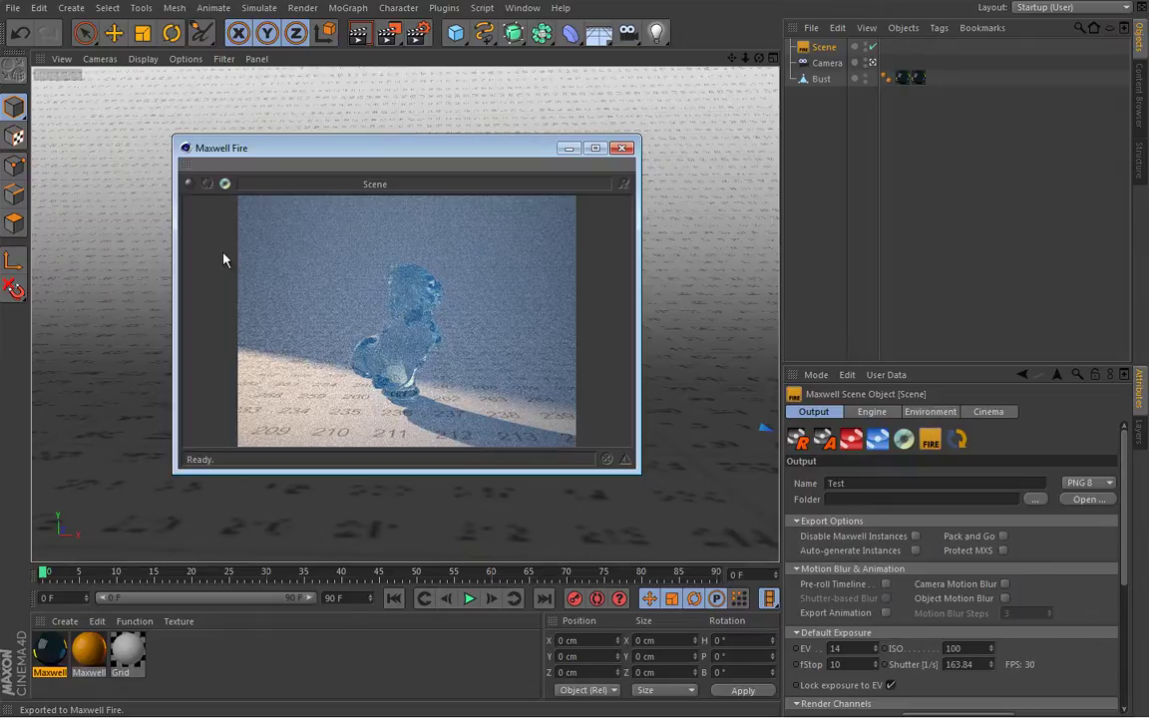
pyautogui.click(190, 185)
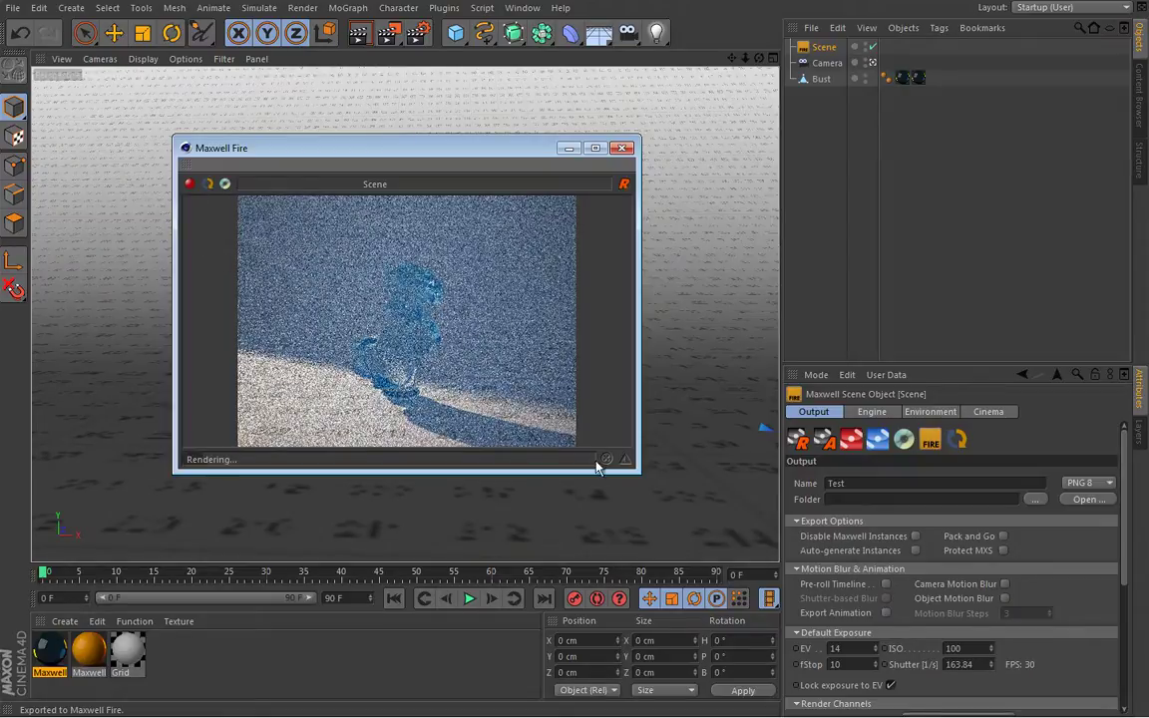
pyautogui.moveTo(596, 466); pyautogui.dragTo(731, 530)
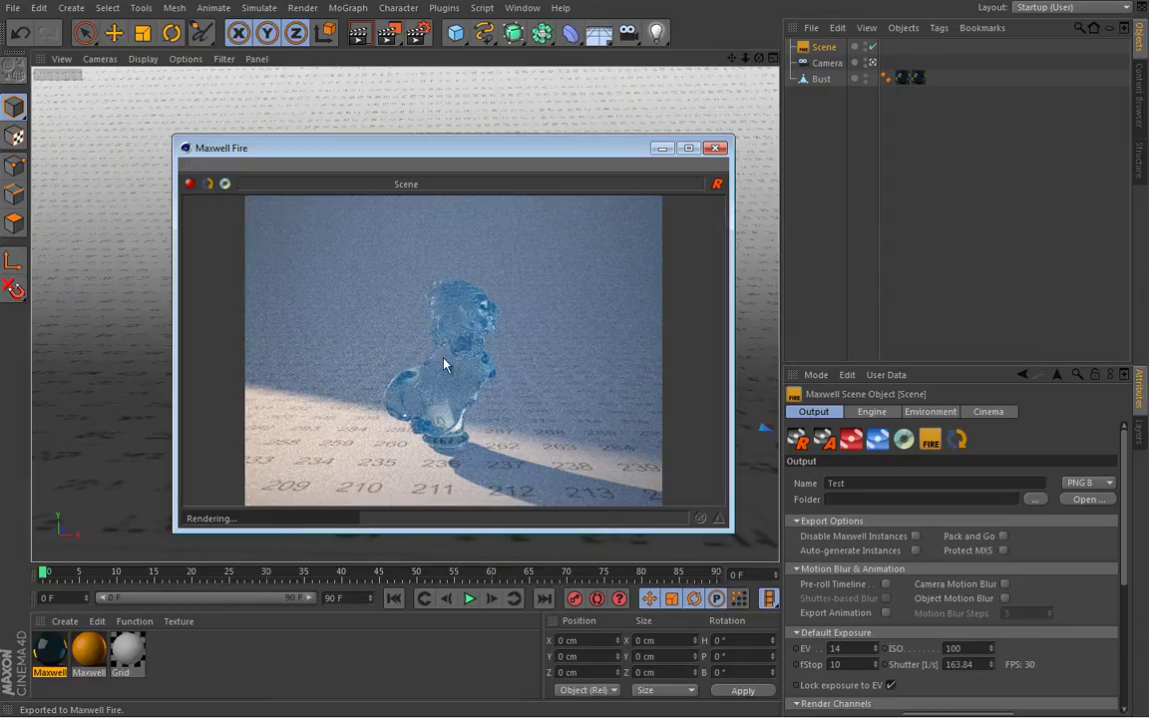
# Open the Maxwell material editor beside the Fire preview and pause the Fire render.
pyautogui.doubleClick(52, 654)
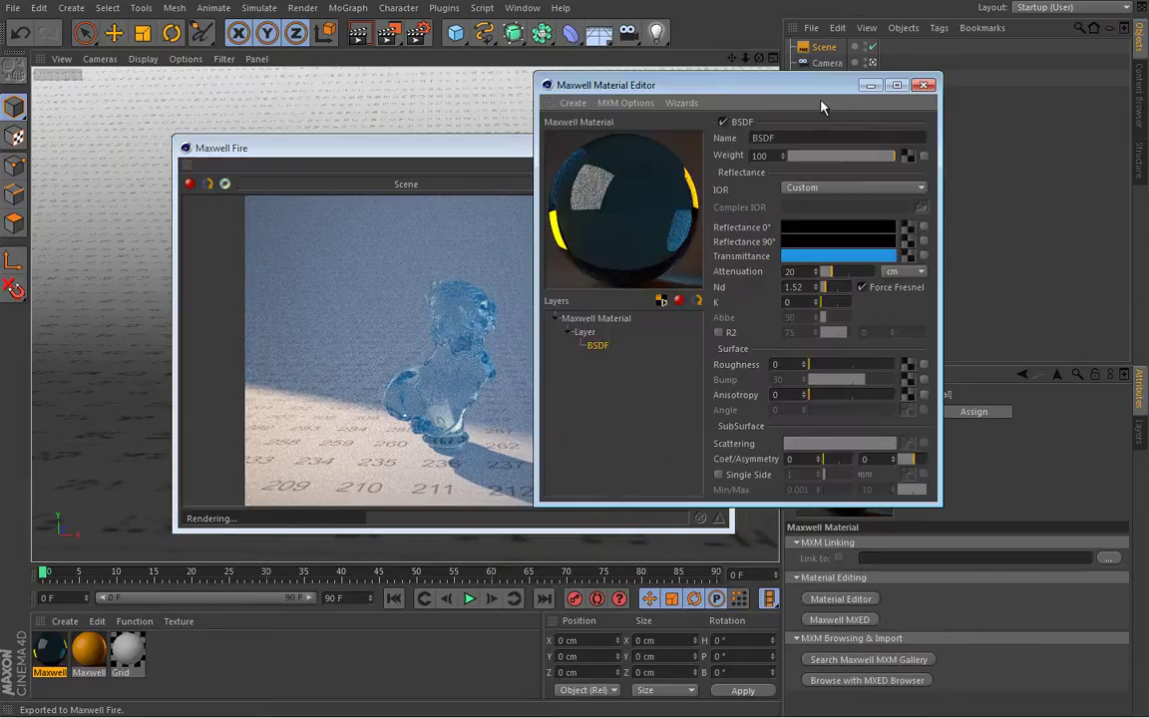
pyautogui.moveTo(735, 87); pyautogui.dragTo(906, 117)
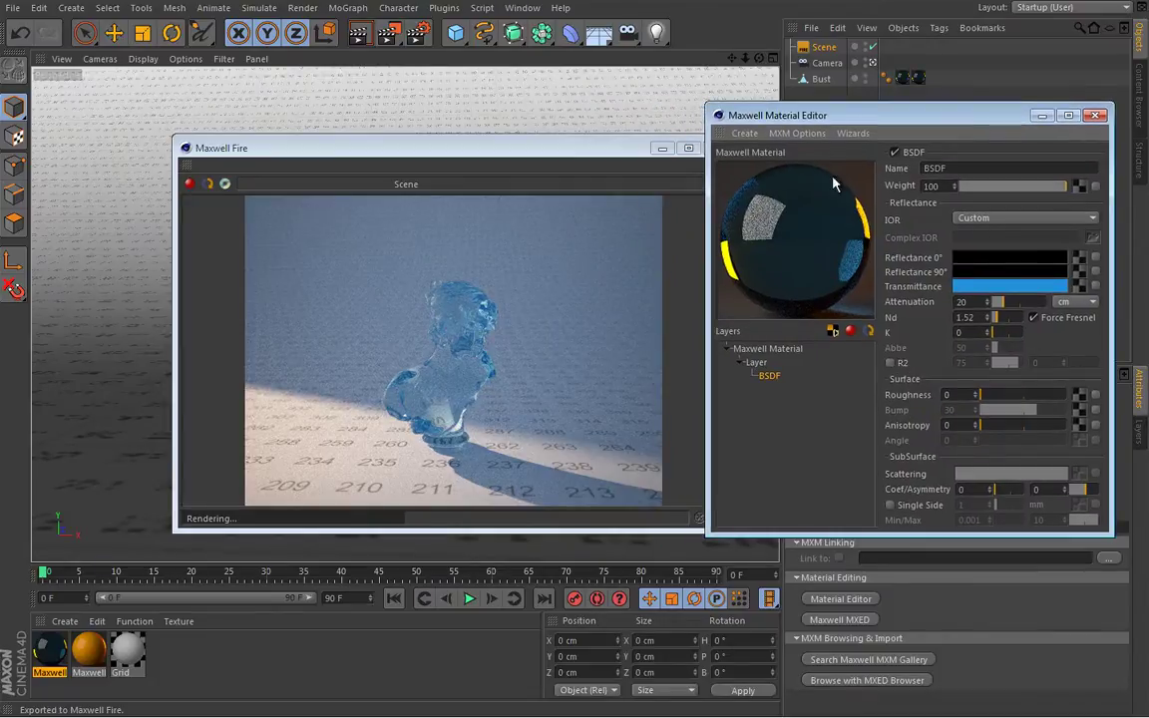
pyautogui.click(189, 184)
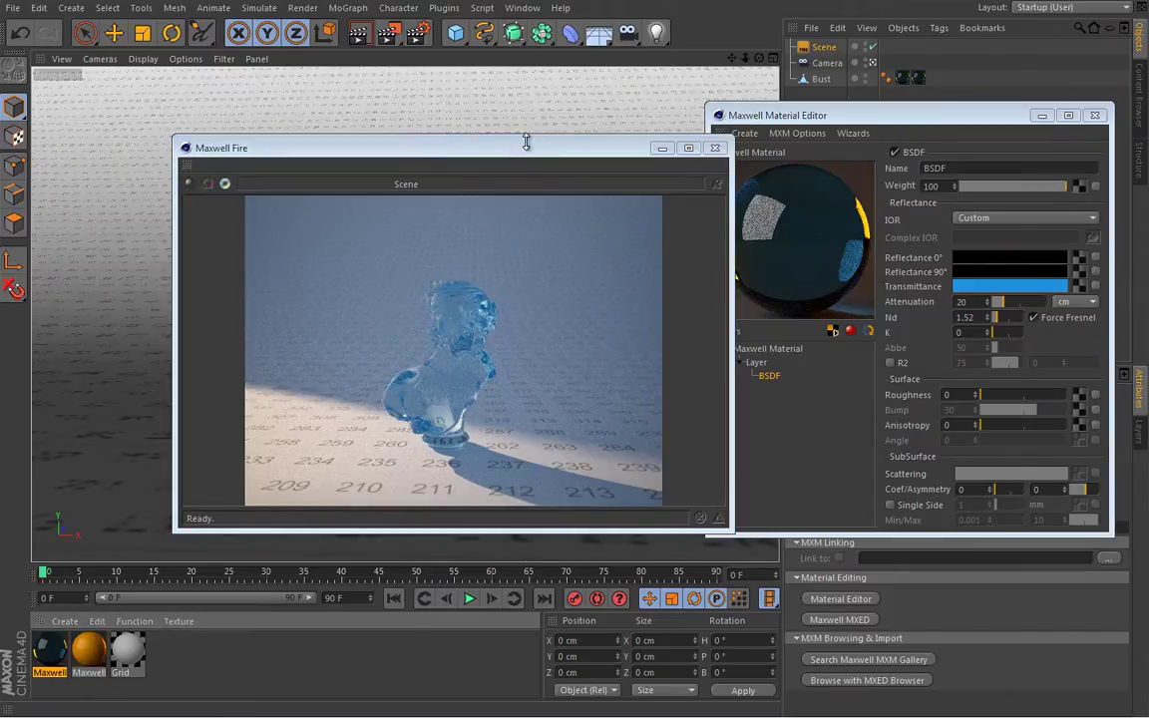
pyautogui.moveTo(526, 143); pyautogui.dragTo(479, 130)
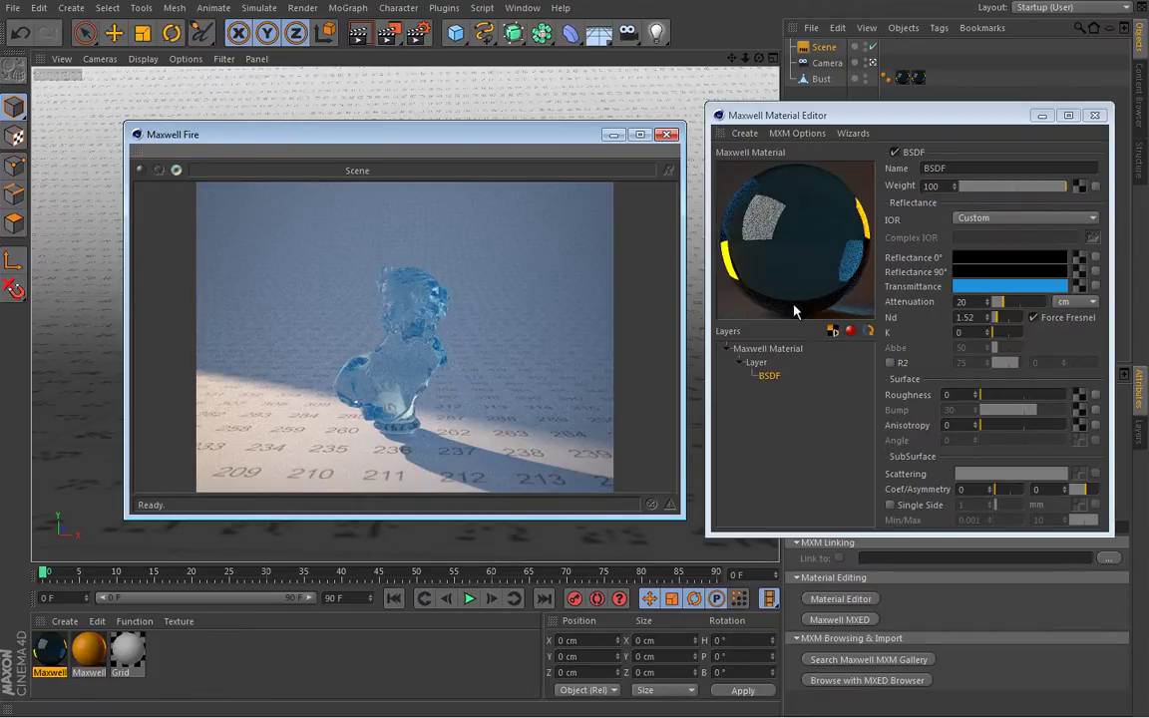
# Test an attenuation of 50 with a fresh Fire preview render.
pyautogui.click(961, 301)
pyautogui.write('50')
pyautogui.press('Return')
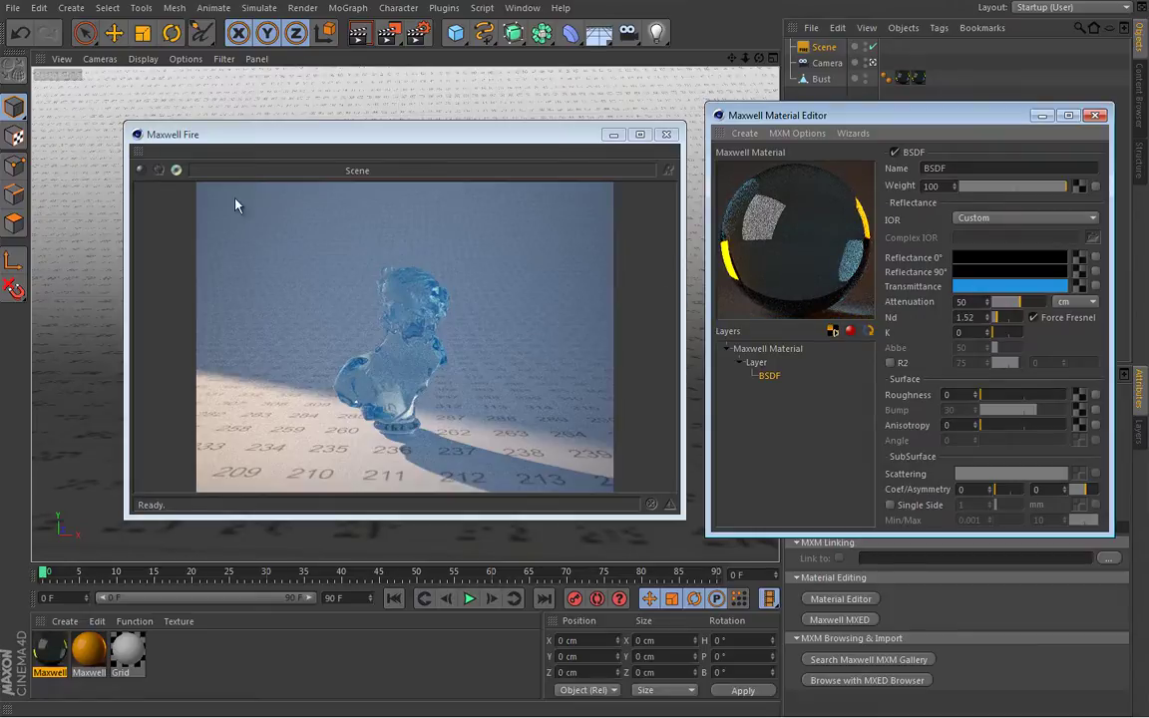
pyautogui.click(140, 169)
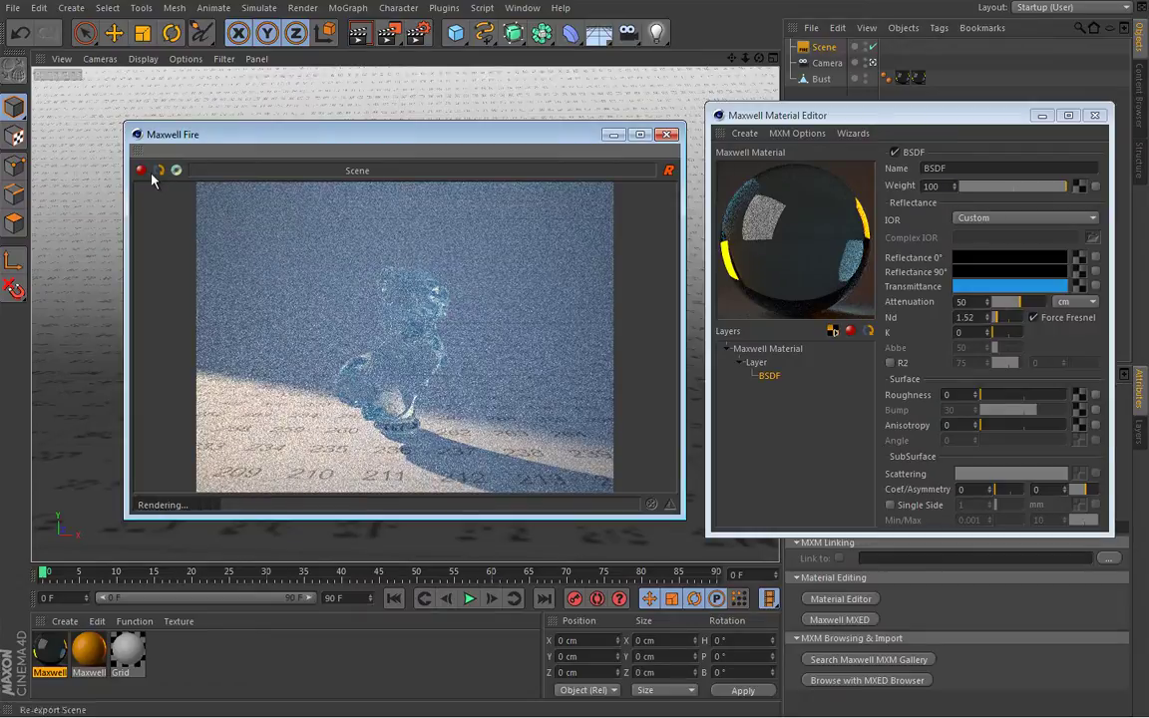
pyautogui.click(141, 171)
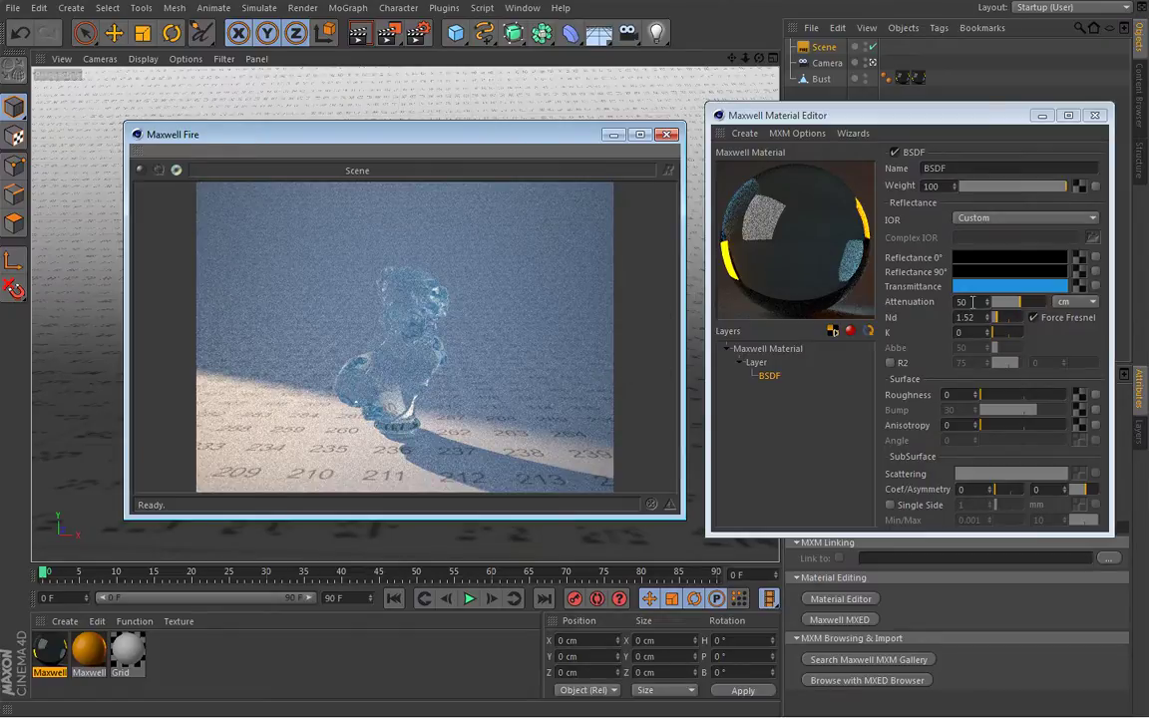
# Set the glass attenuation back to 20 cm.
pyautogui.doubleClick(963, 301)
pyautogui.write('20')
pyautogui.press('Return')
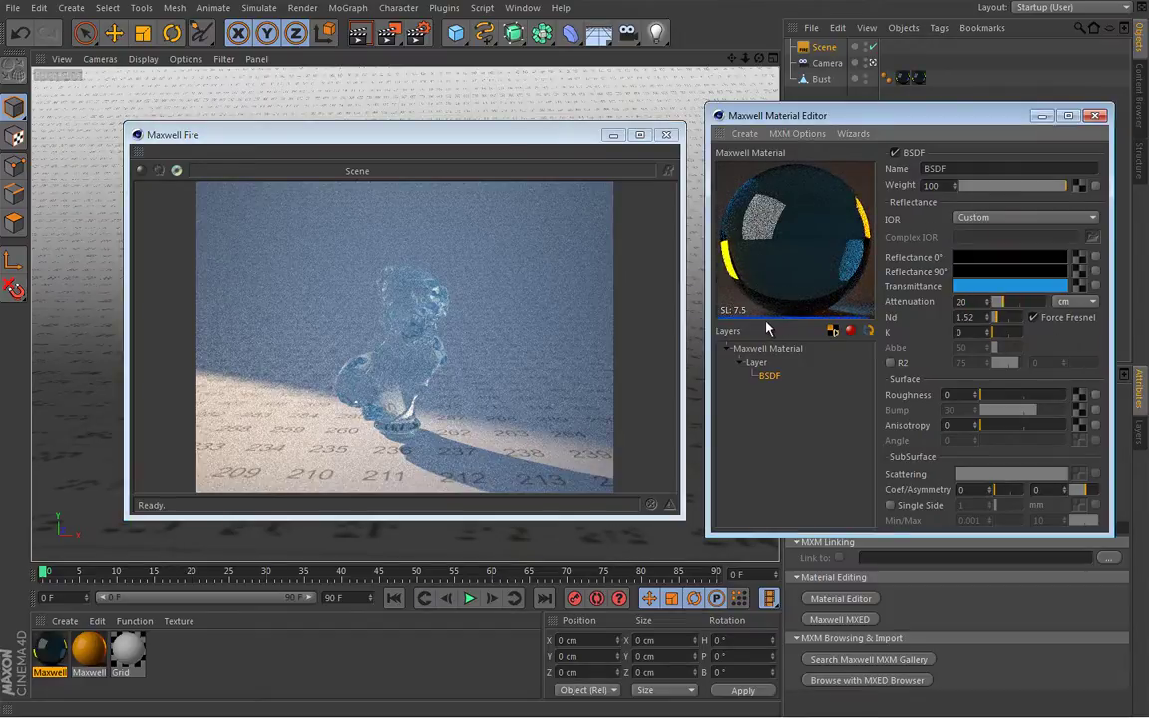
# Re-export to Fire, stop and close it, then show the Maxwell Scene output settings (Test, PNG 8, EV 14).
pyautogui.press('Escape')
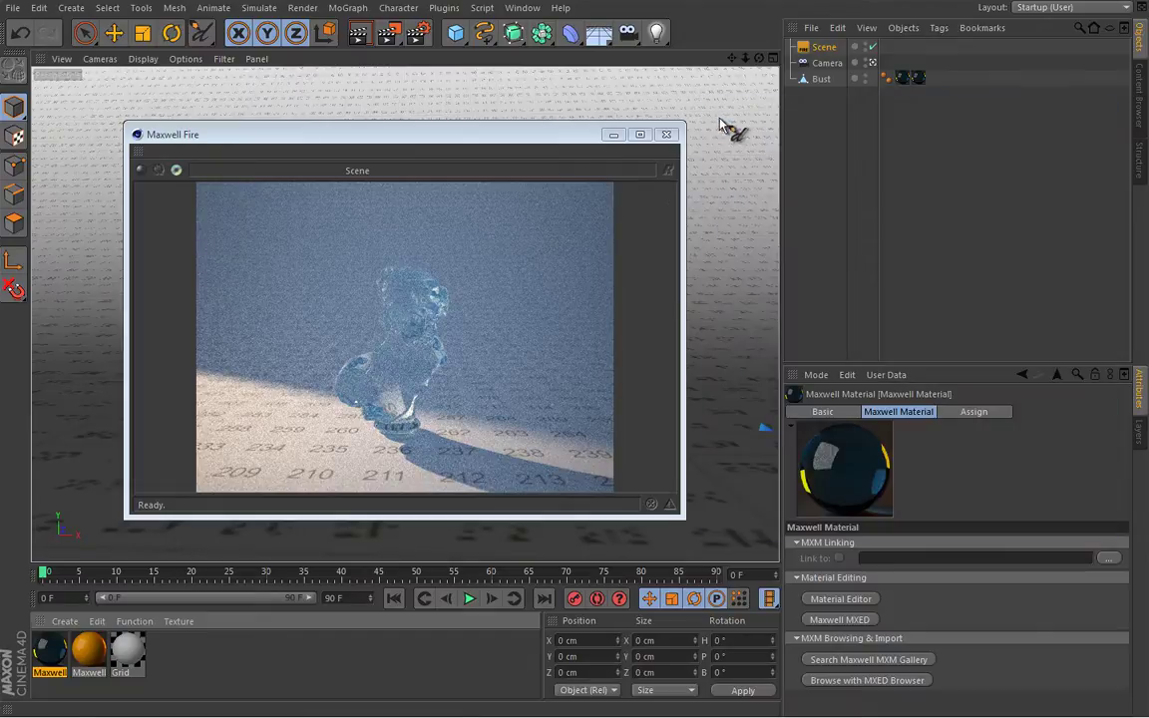
pyautogui.click(141, 169)
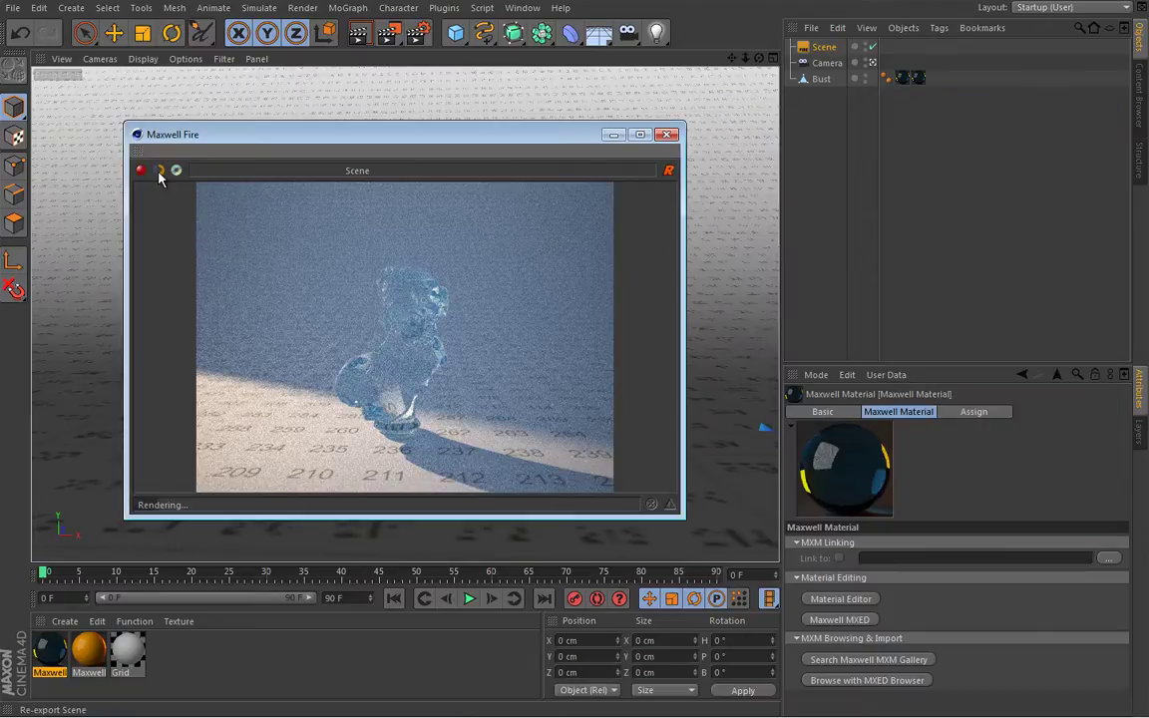
pyautogui.click(160, 172)
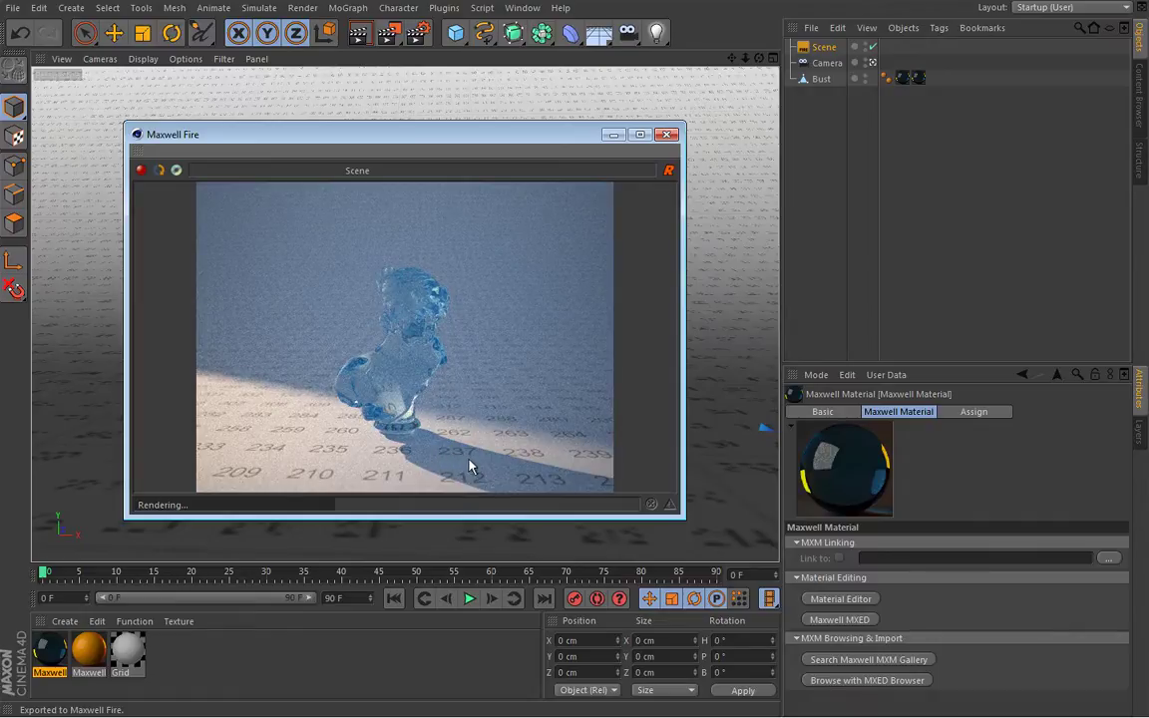
pyautogui.click(141, 170)
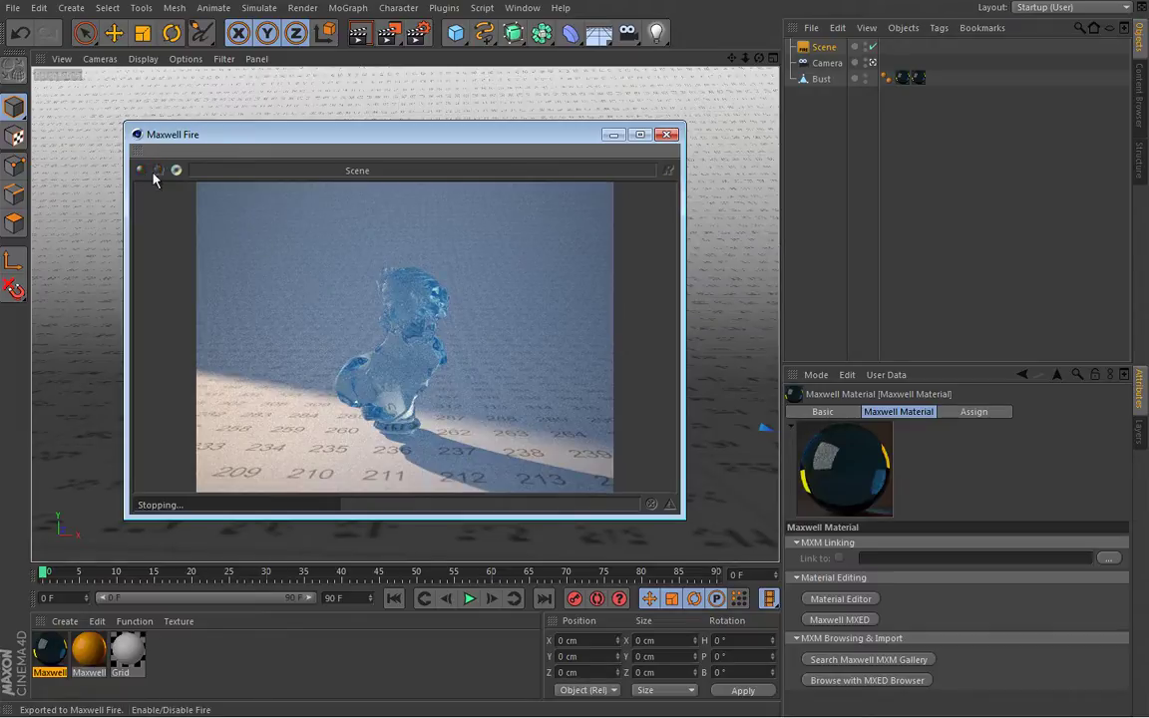
pyautogui.click(667, 136)
pyautogui.click(824, 47)
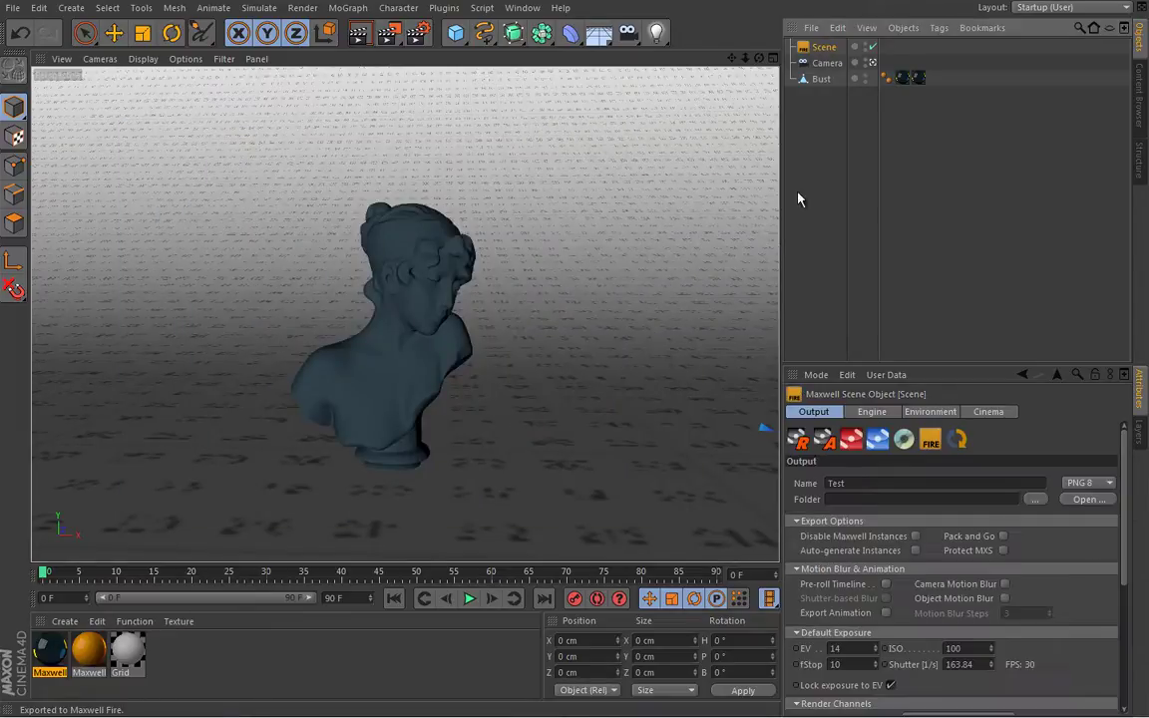
# Export Test.mxs to Maxwell Render, stop the production render and start it again.
pyautogui.click(799, 442)
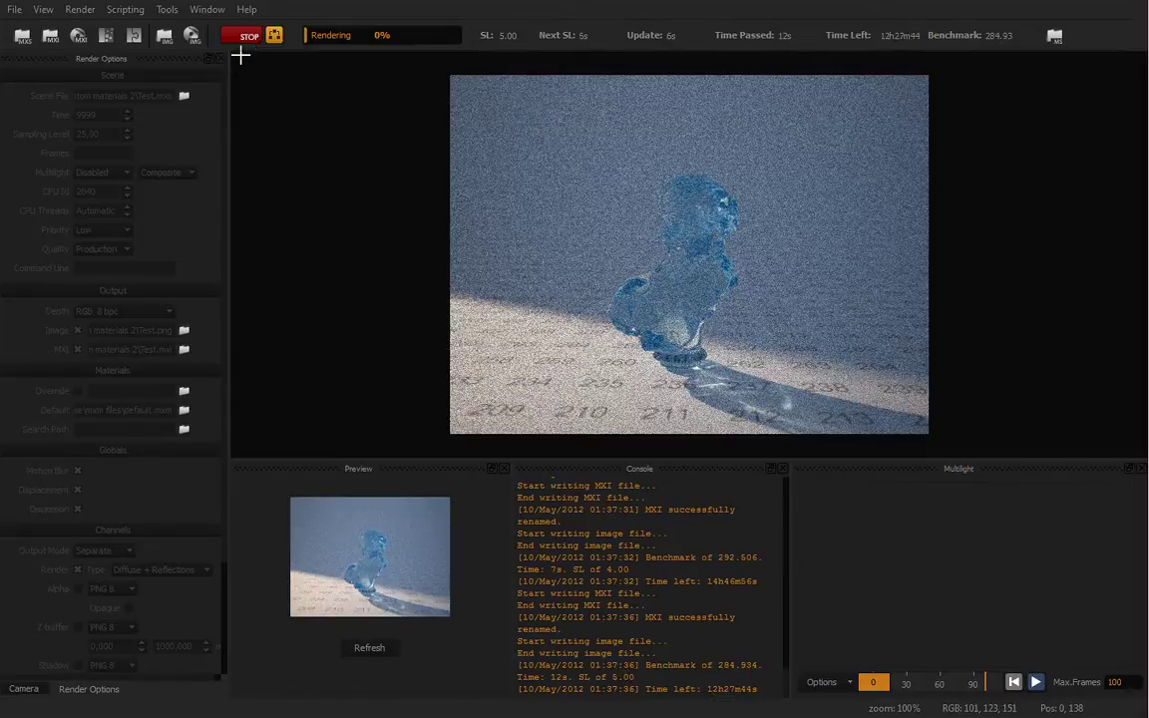
pyautogui.click(248, 40)
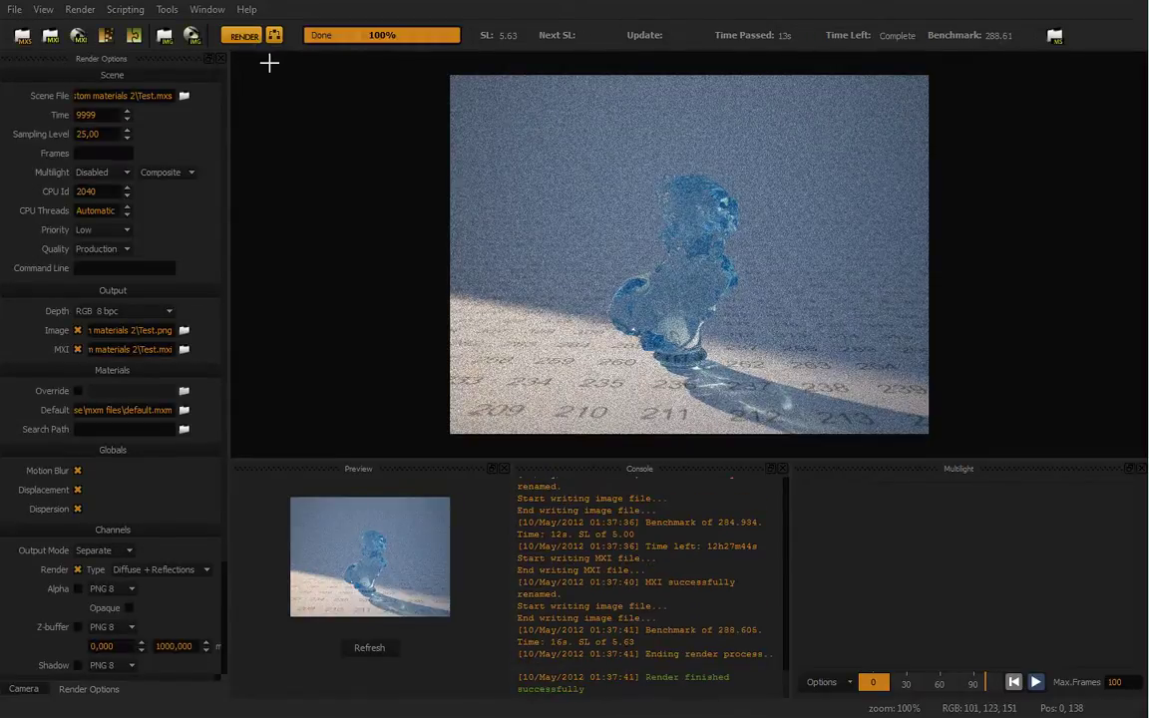
pyautogui.click(243, 36)
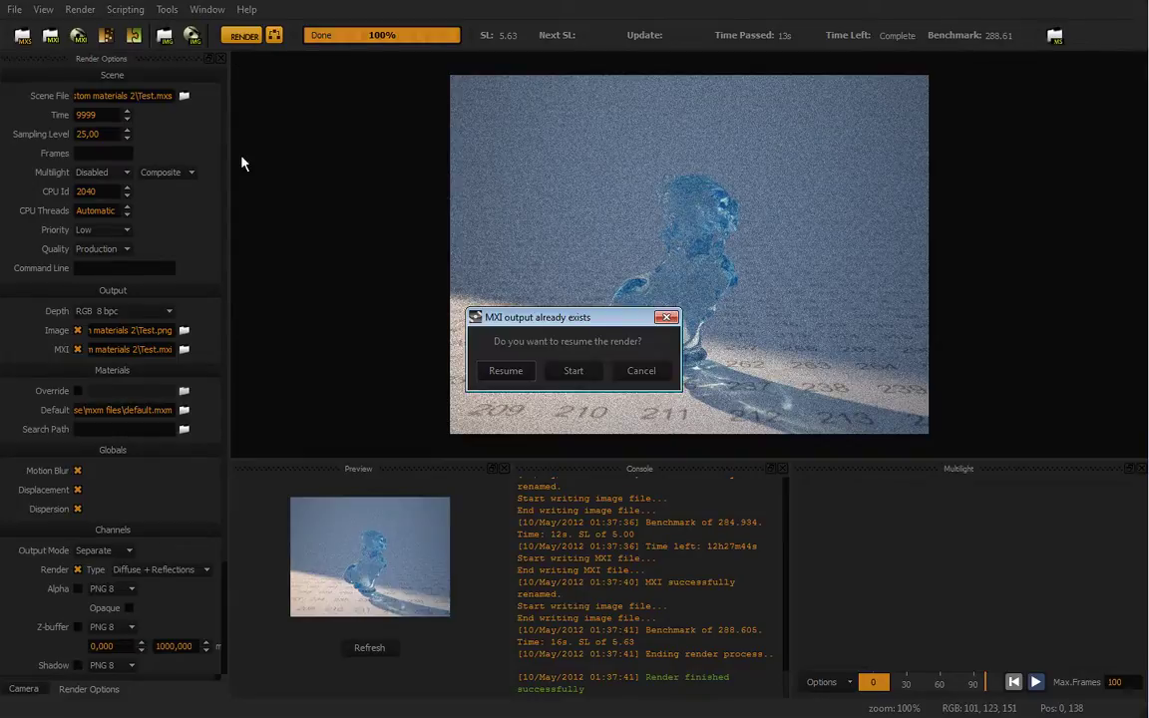
# Resume the existing MXI render and let it finish at SL 13.03.
pyautogui.click(506, 373)
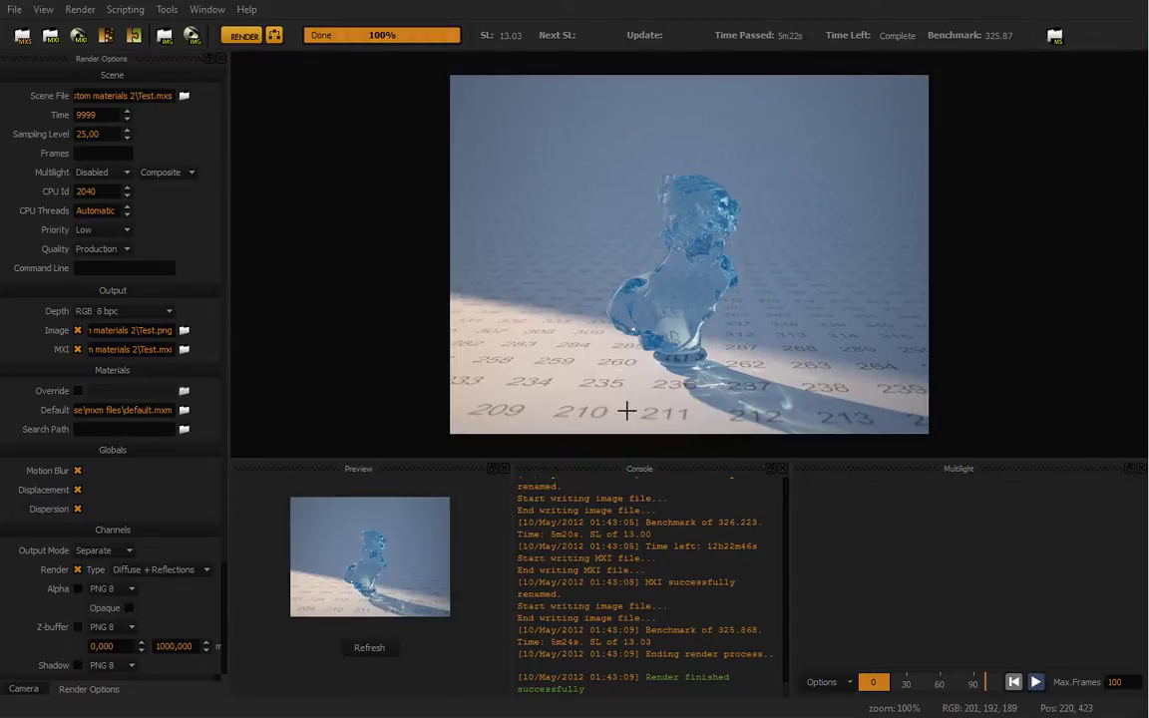
# Zoom the finished render to 200% and frame the bust's base and caustic-lit shadow.
pyautogui.rightClick(644, 355)
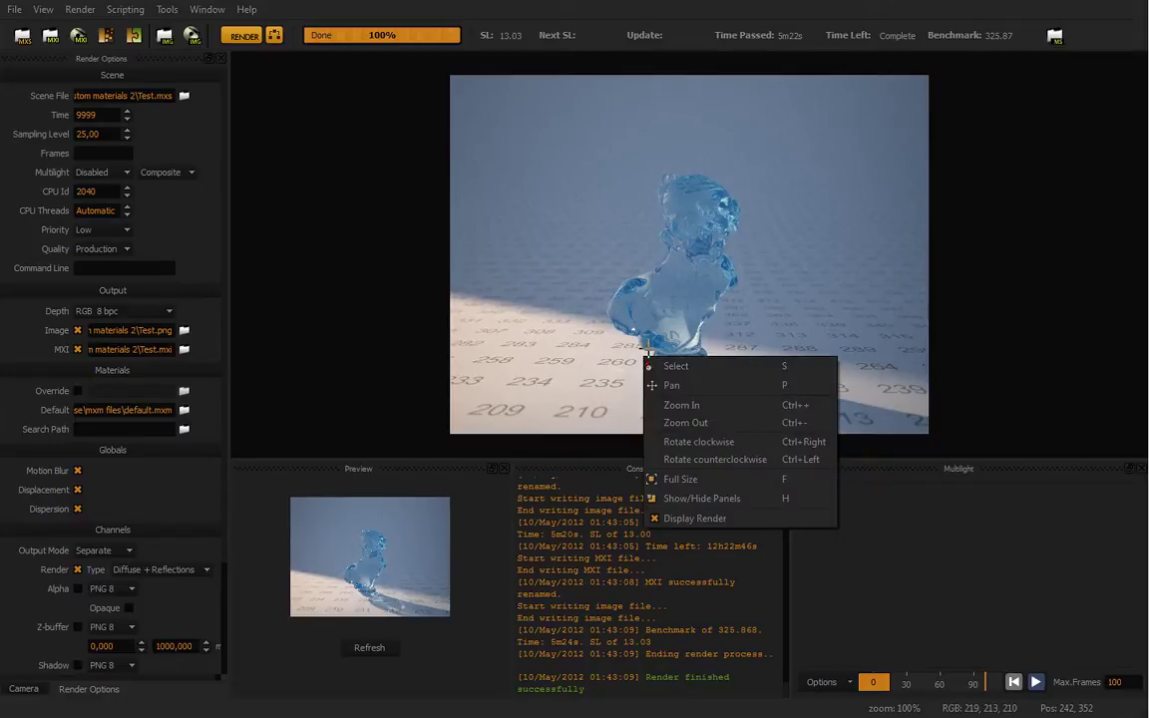
pyautogui.click(710, 406)
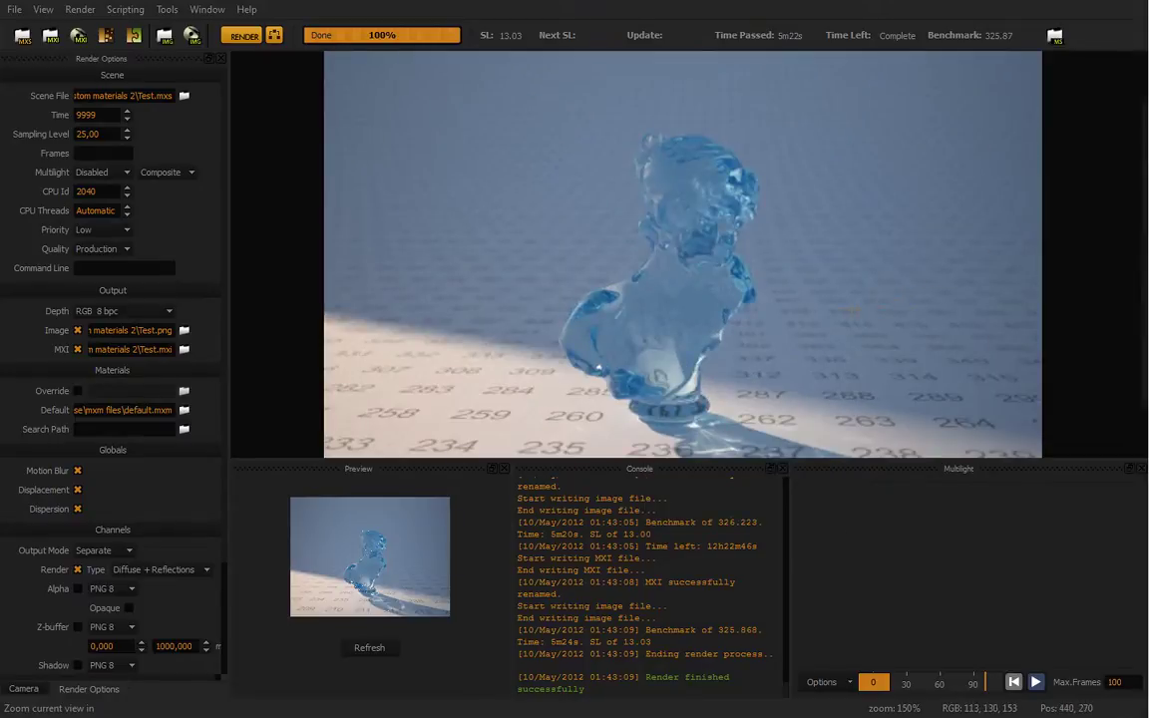
pyautogui.moveTo(714, 291); pyautogui.dragTo(778, 212)
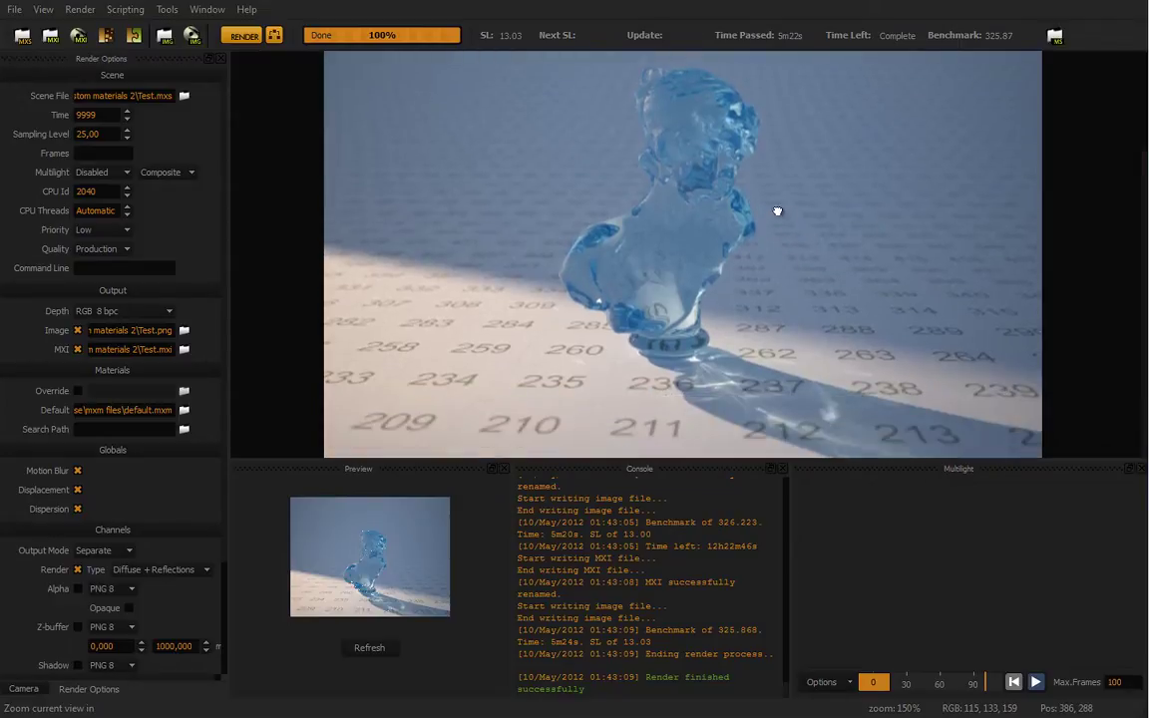
pyautogui.rightClick(726, 327)
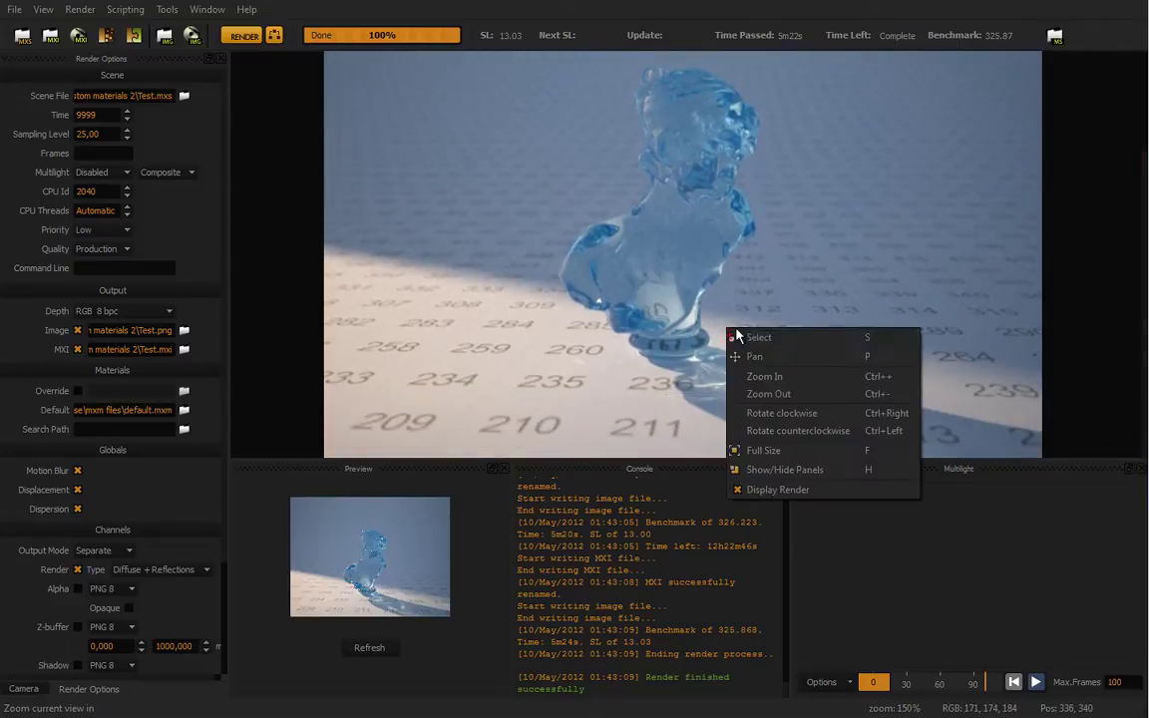
pyautogui.click(761, 378)
pyautogui.moveTo(698, 328); pyautogui.dragTo(692, 222)
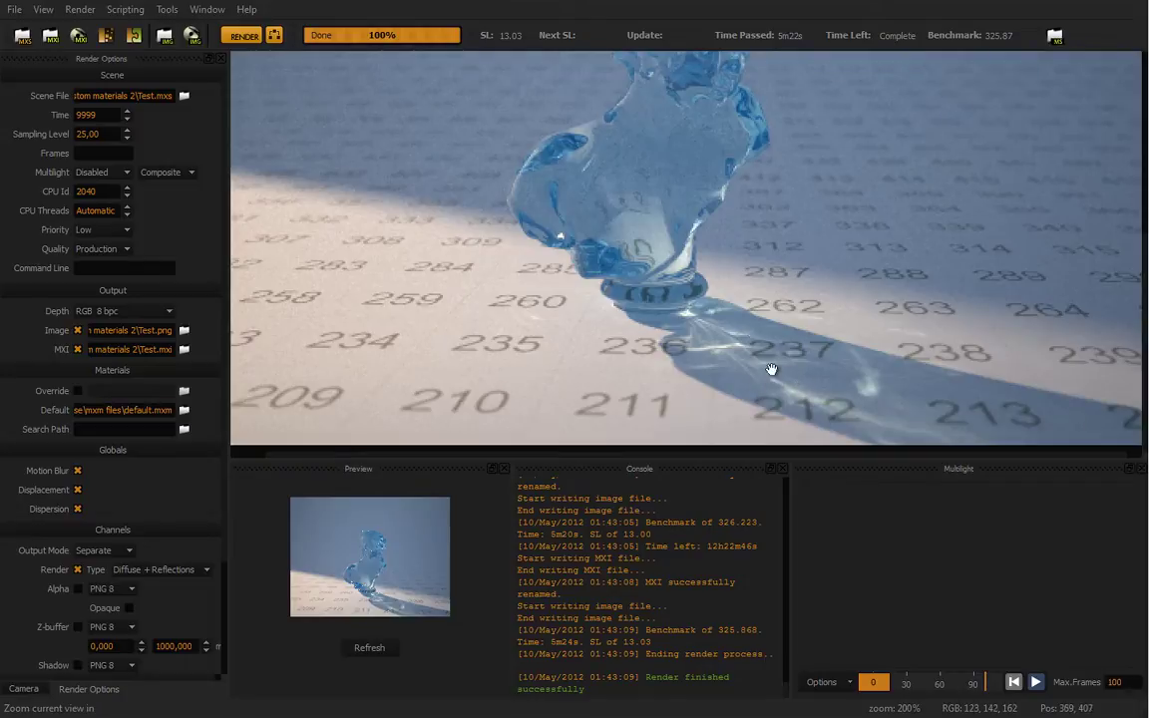
pyautogui.moveTo(760, 275); pyautogui.dragTo(696, 317)
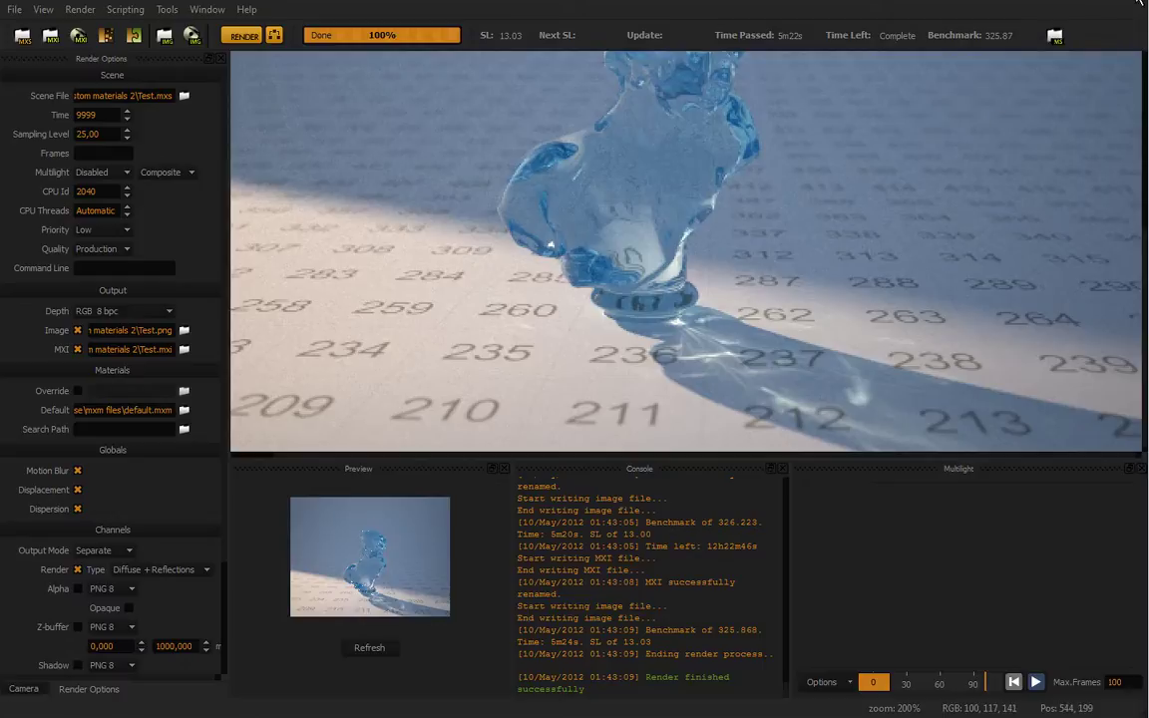
# Return to Cinema 4D and delete the duplicate material tag on Bust.
pyautogui.click(1138, 4)
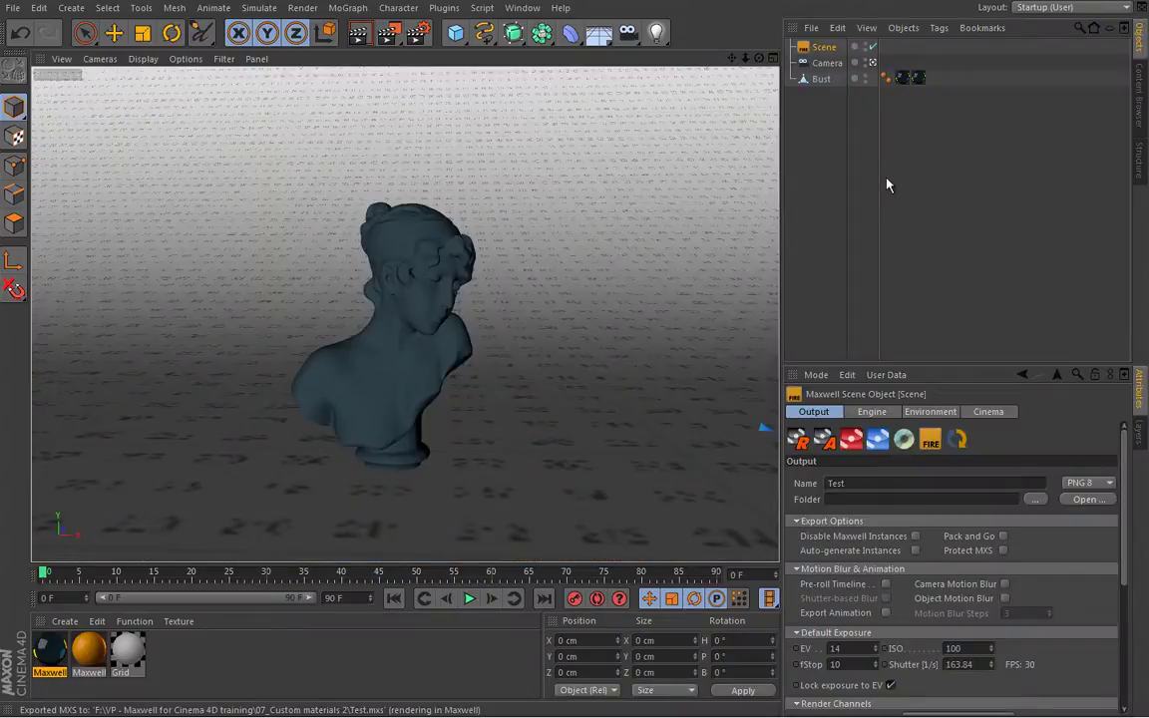
pyautogui.click(918, 78)
pyautogui.press('Delete')
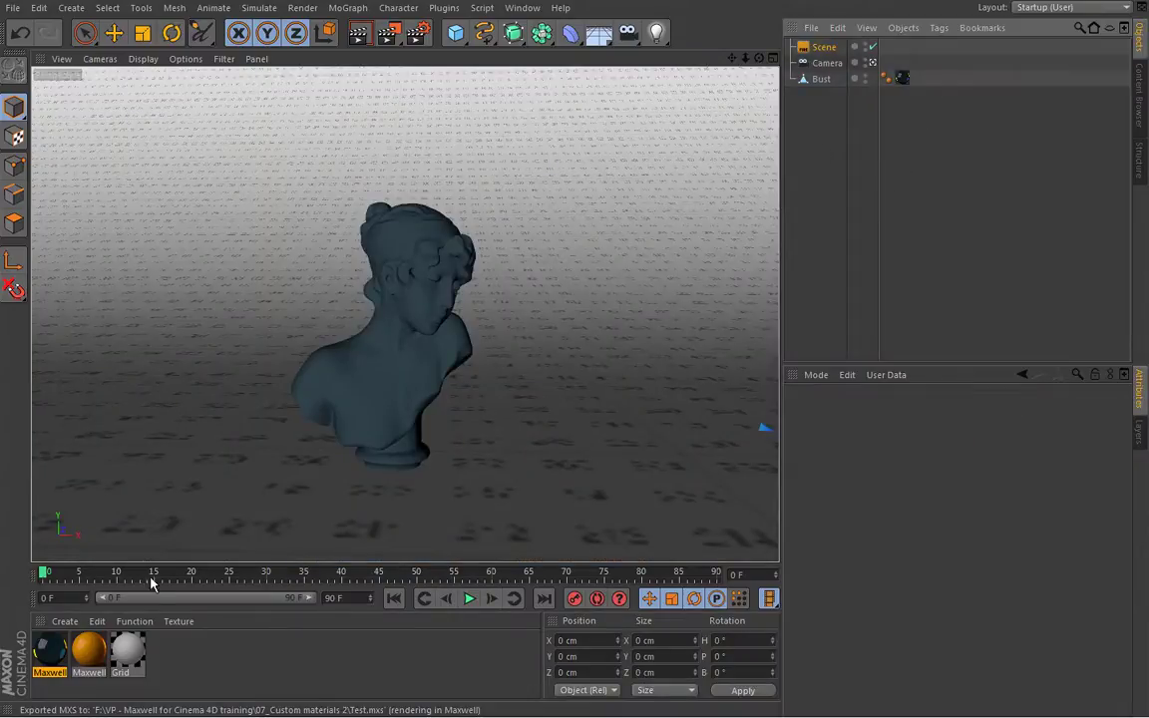
# Open the Maxwell material editor, move it aside, then close it.
pyautogui.doubleClick(46, 654)
pyautogui.moveTo(872, 116); pyautogui.dragTo(644, 91)
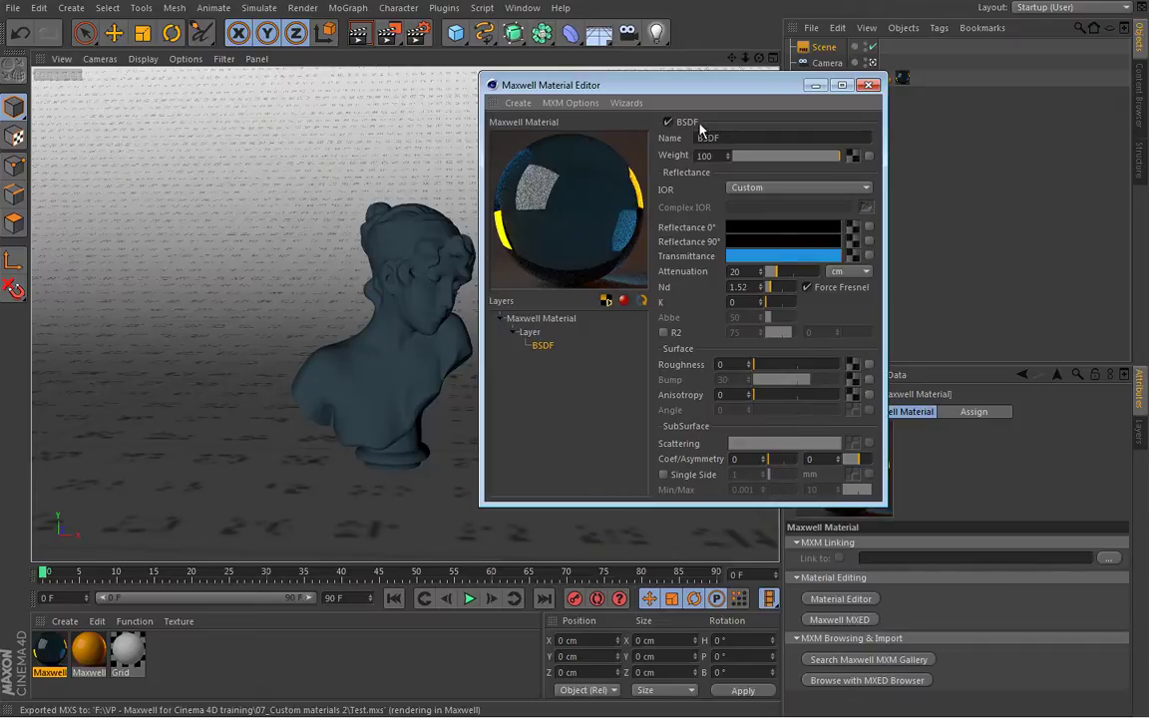
pyautogui.moveTo(728, 88); pyautogui.dragTo(482, 103)
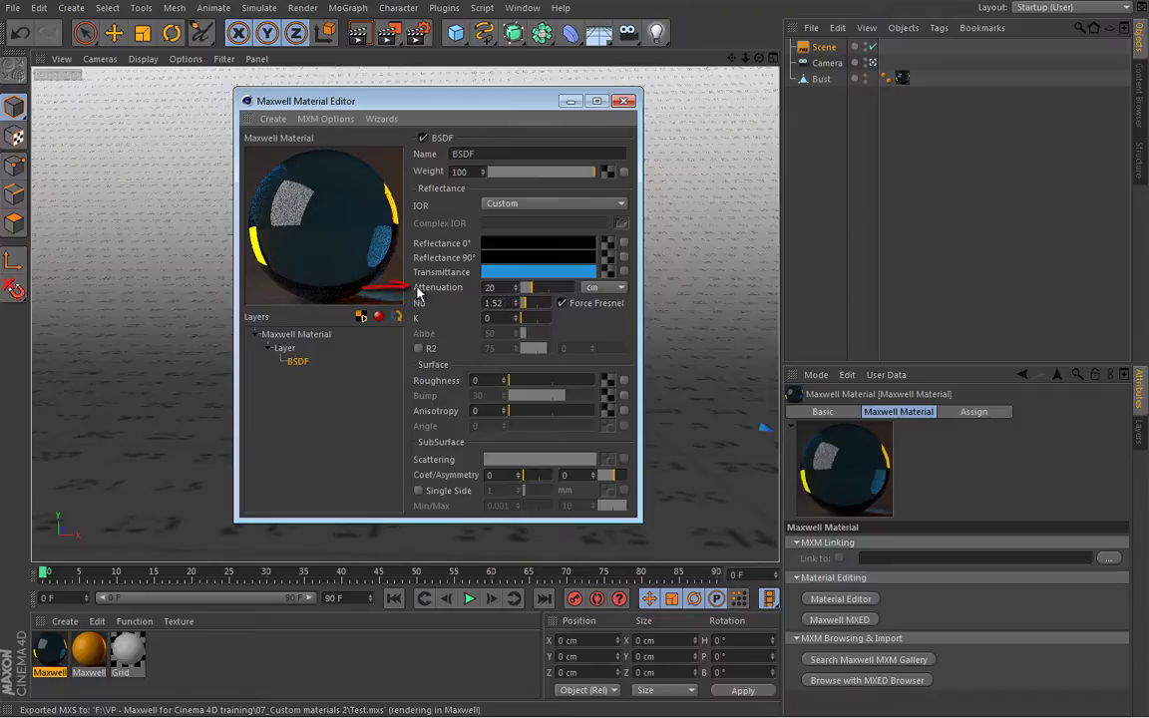
pyautogui.click(623, 101)
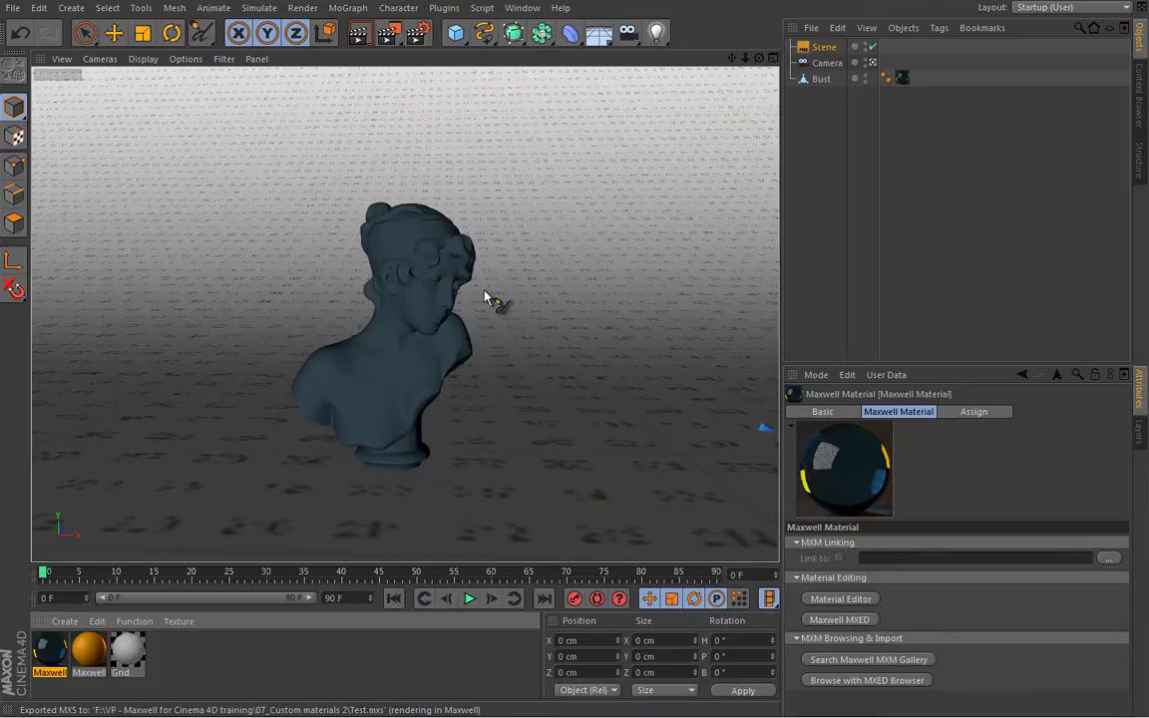
# Draw a Doodle guide stroke from the chin down the bust's neck, then recheck the material.
pyautogui.moveTo(468, 340); pyautogui.dragTo(457, 351)
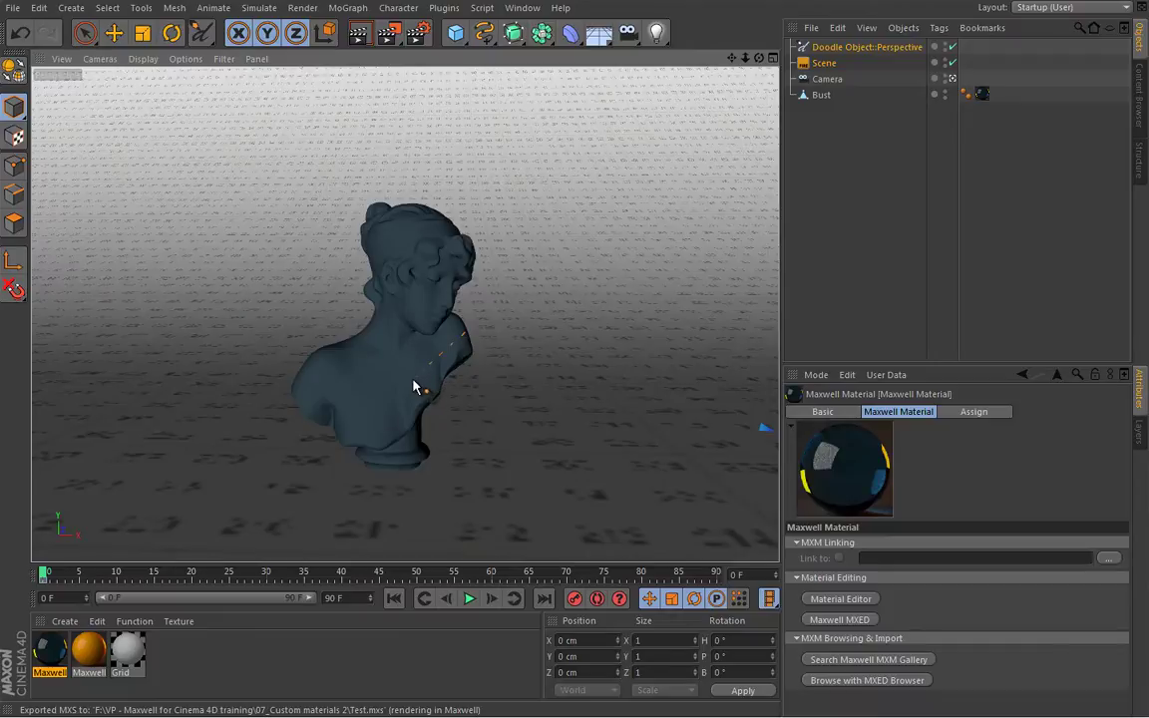
pyautogui.moveTo(411, 387); pyautogui.dragTo(422, 380)
pyautogui.doubleClick(58, 650)
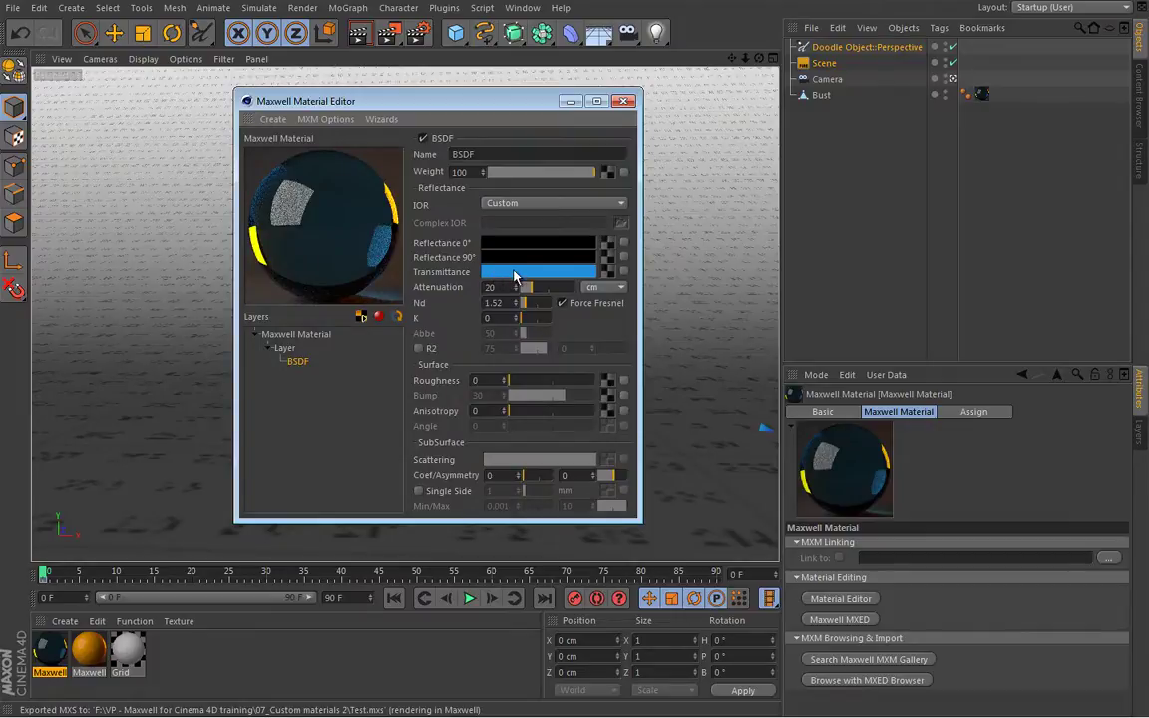
pyautogui.click(624, 103)
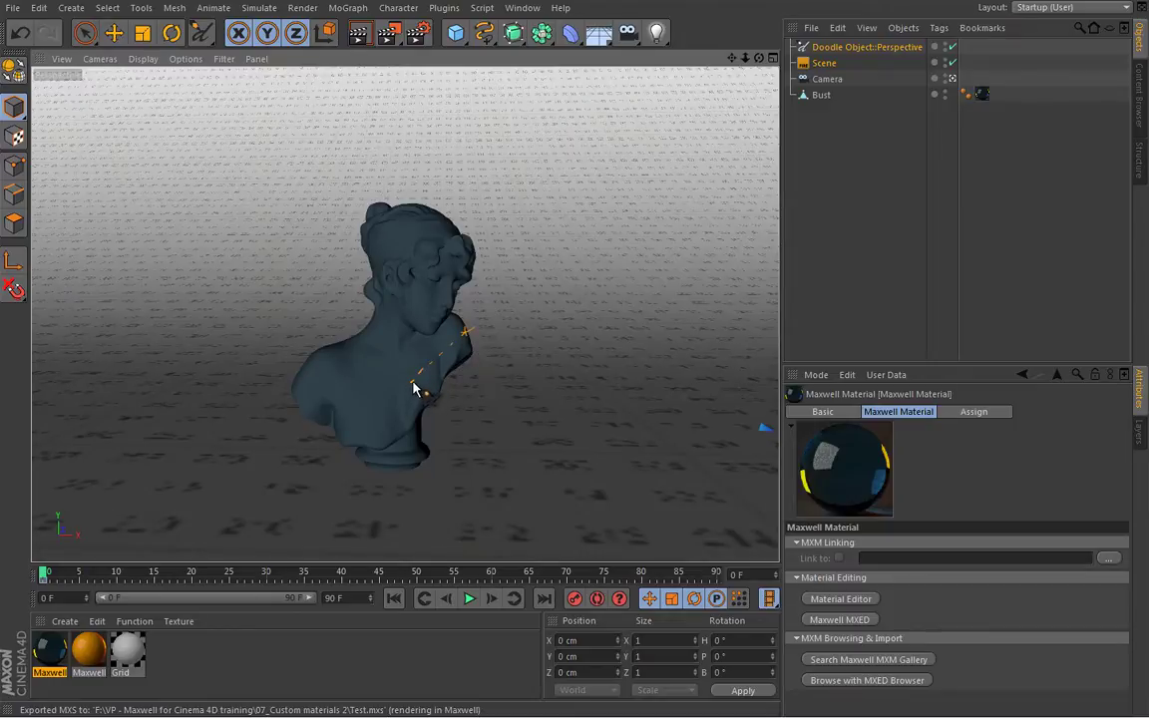
# Set the glass material's attenuation to 5 and start a Fire preview from the Scene object.
pyautogui.doubleClick(60, 648)
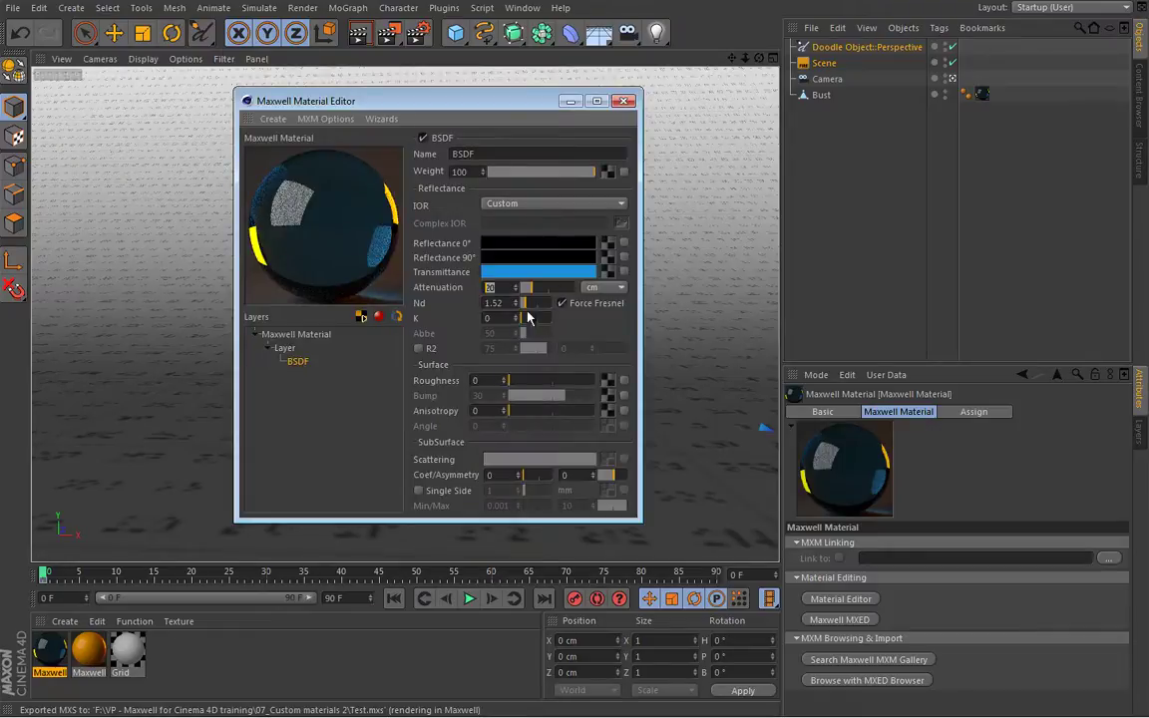
pyautogui.write('5')
pyautogui.press('Return')
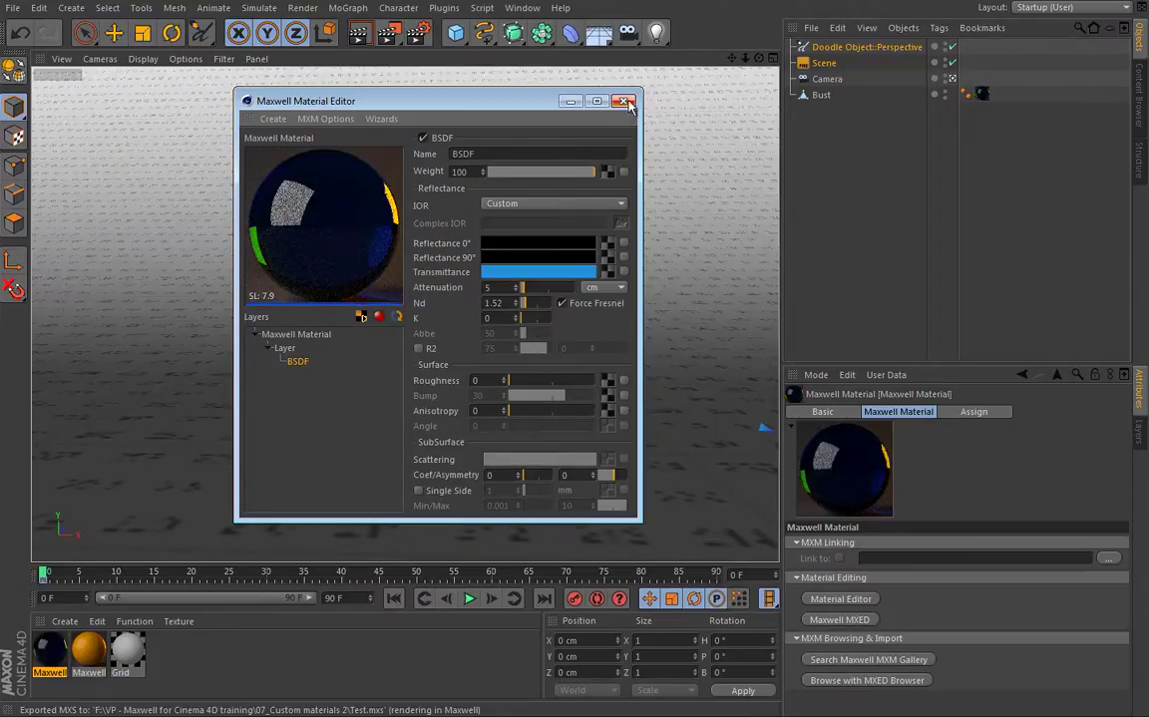
pyautogui.click(624, 101)
pyautogui.click(824, 63)
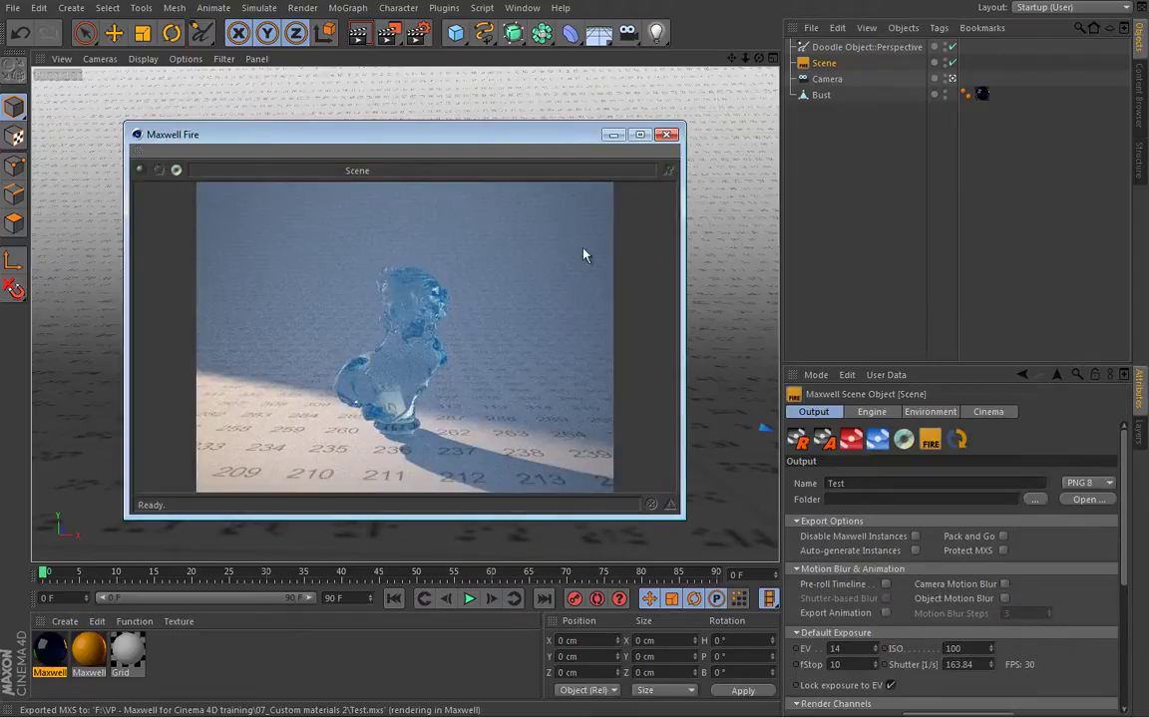
pyautogui.click(141, 169)
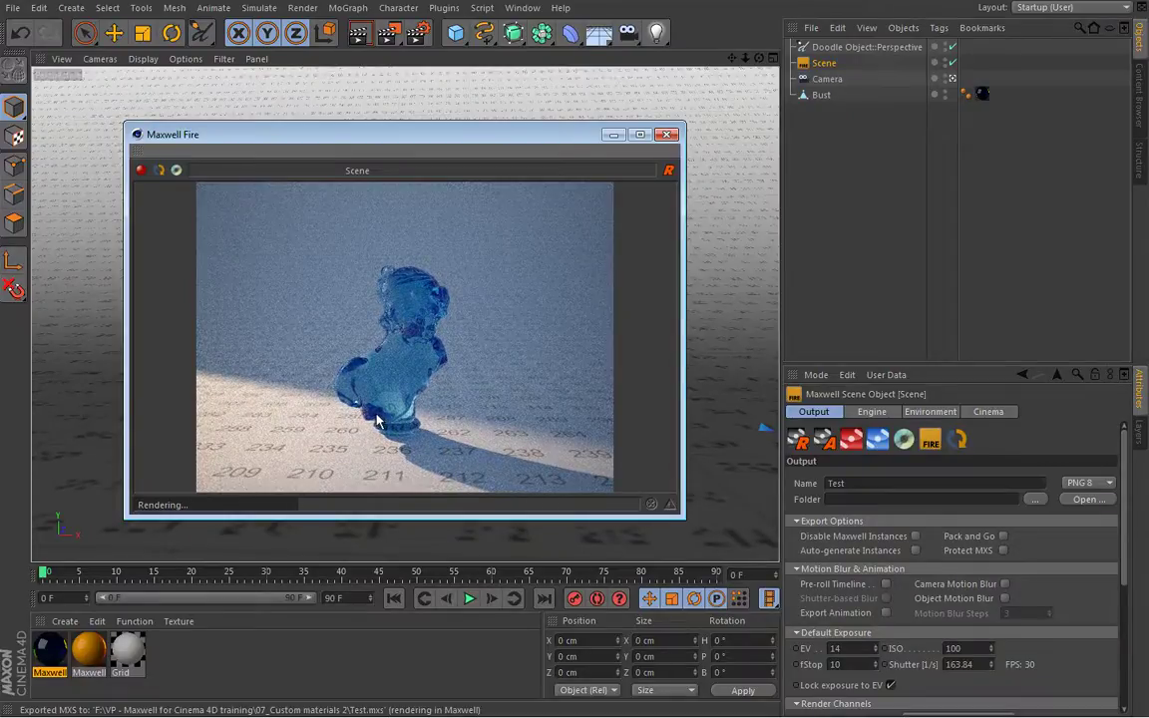
# Lower the glass material's attenuation to 1 and watch the deep blue Fire preview.
pyautogui.doubleClick(63, 647)
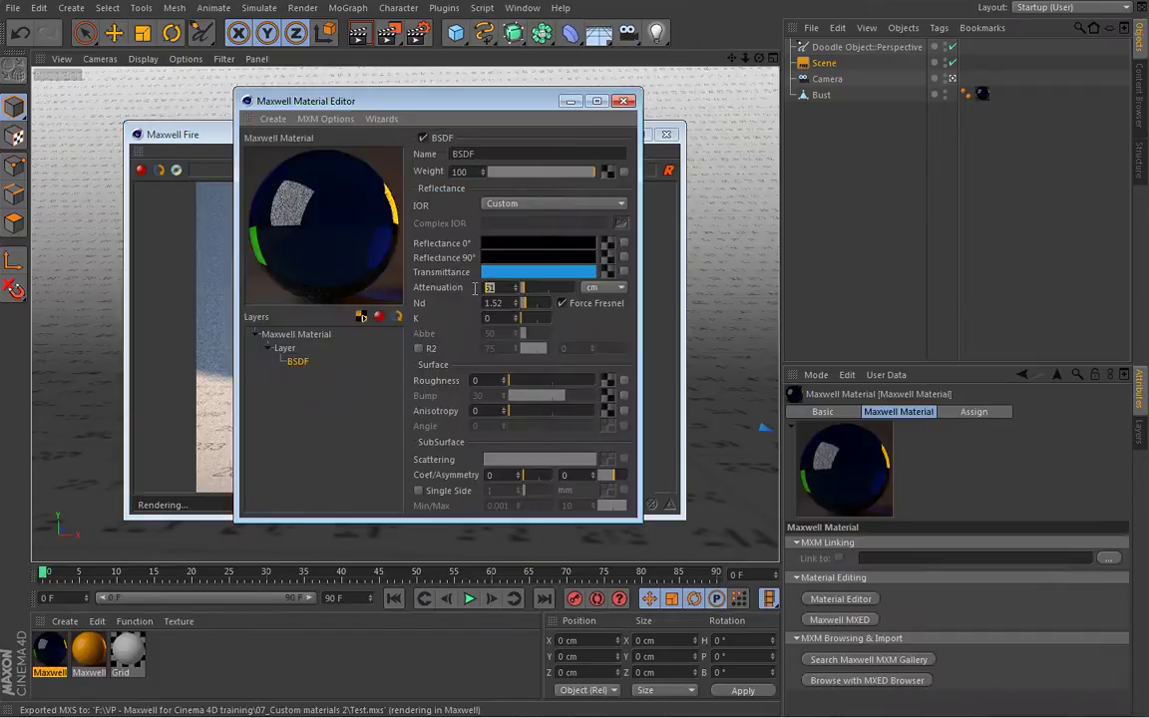
pyautogui.write('1')
pyautogui.press('Return')
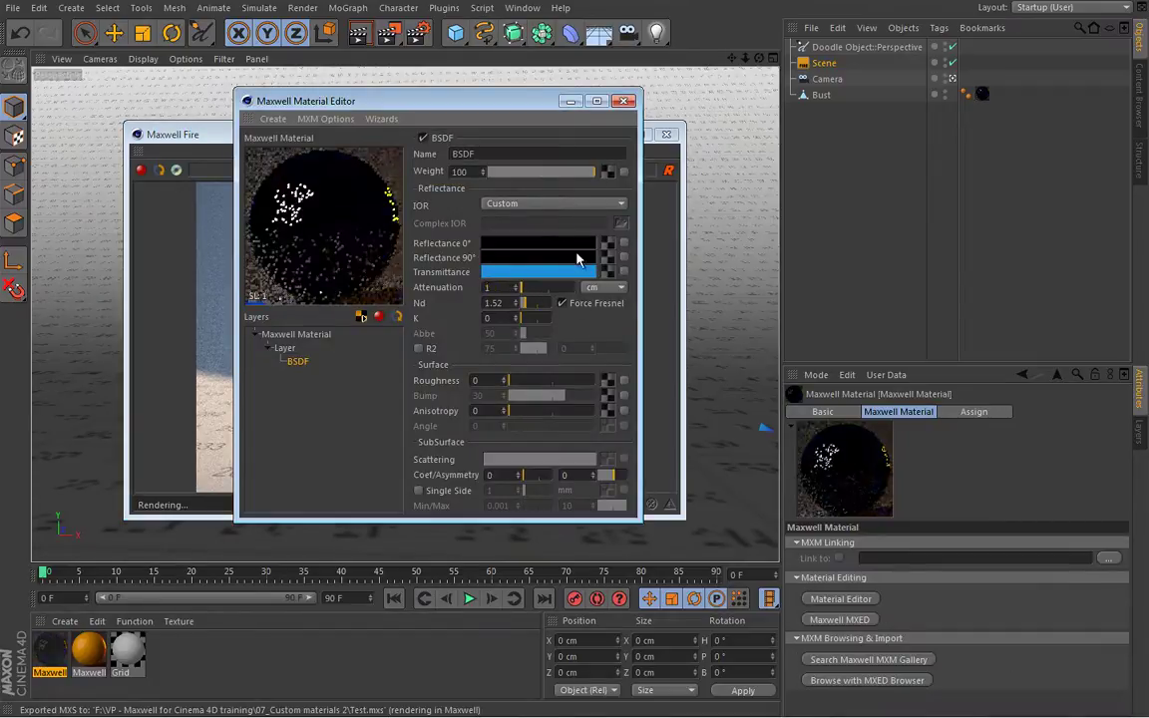
pyautogui.click(624, 102)
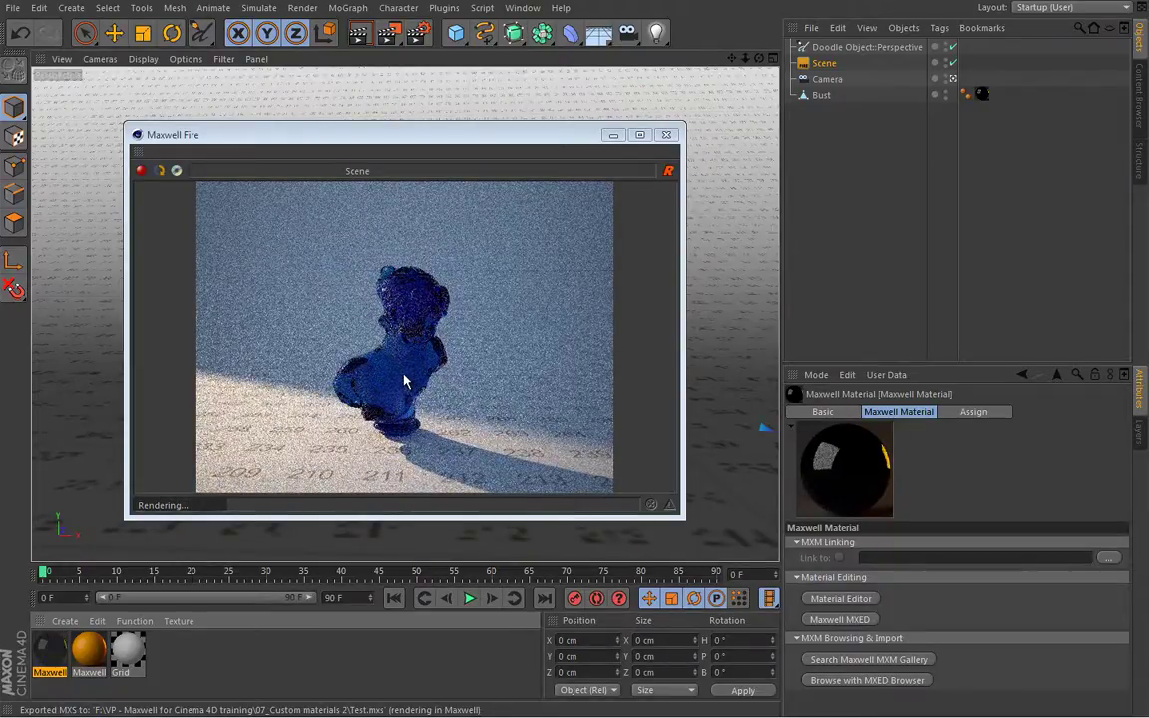
# Stop the Fire render and close the Fire window.
pyautogui.click(141, 172)
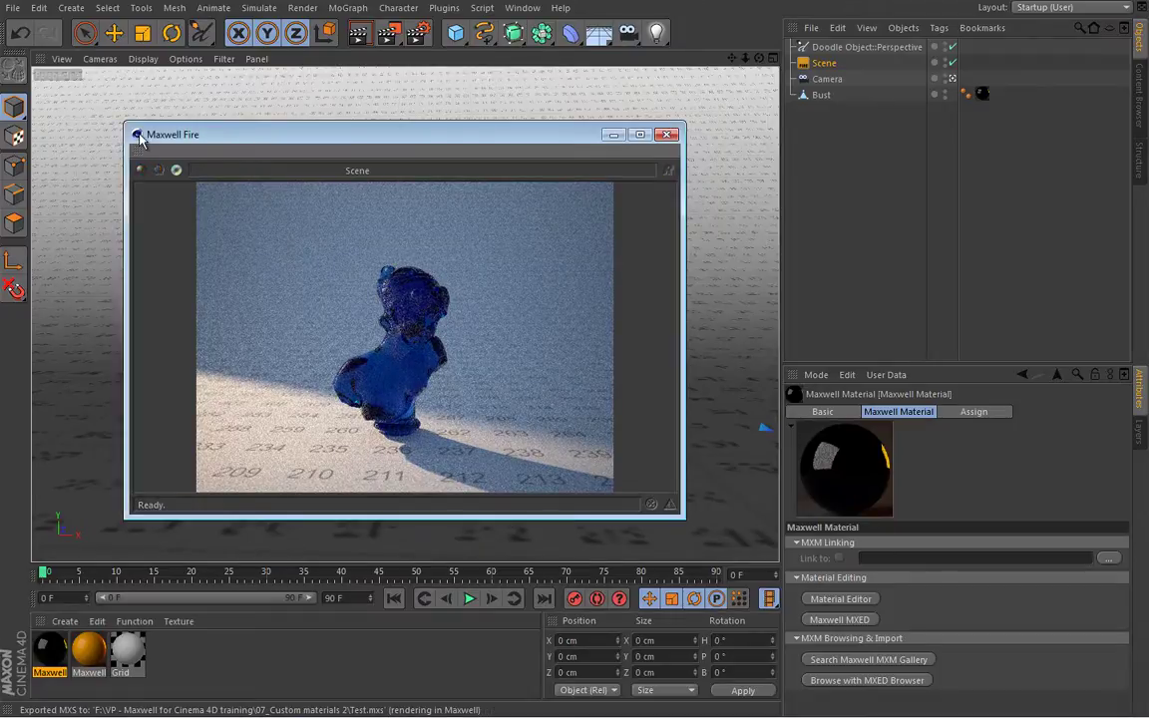
pyautogui.click(137, 134)
pyautogui.click(162, 246)
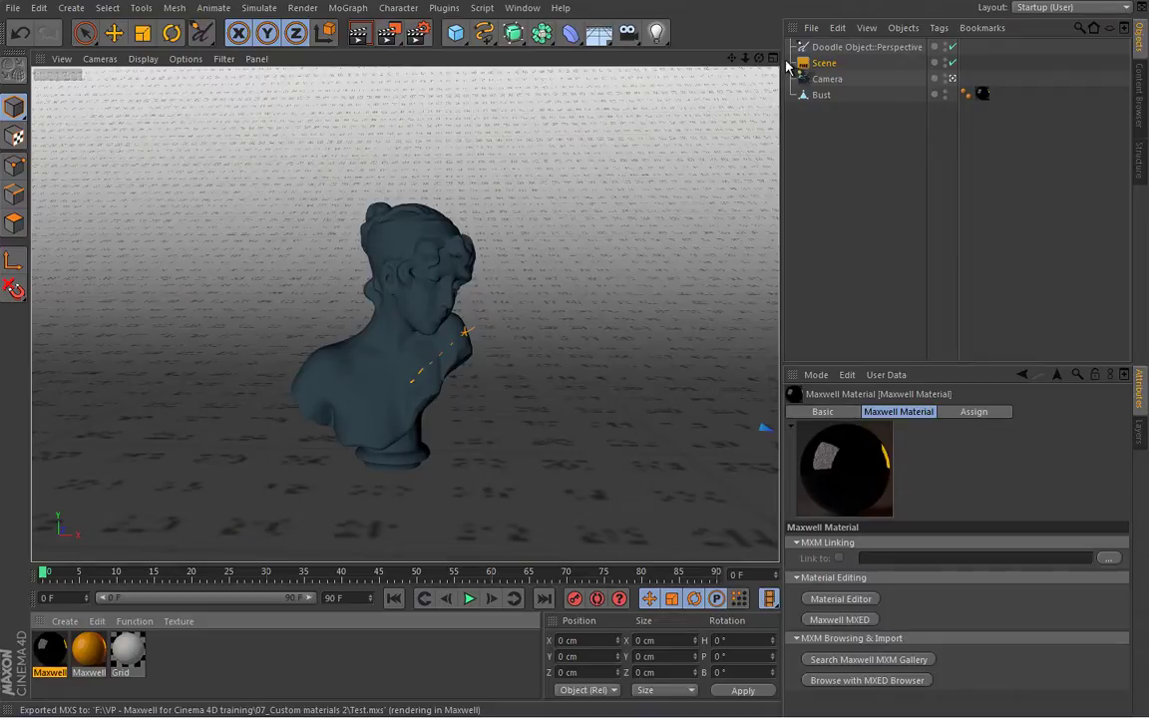
# Delete the Doodle Object and reopen the Maxwell material editor at its SubSurface settings.
pyautogui.click(841, 47)
pyautogui.press('Delete')
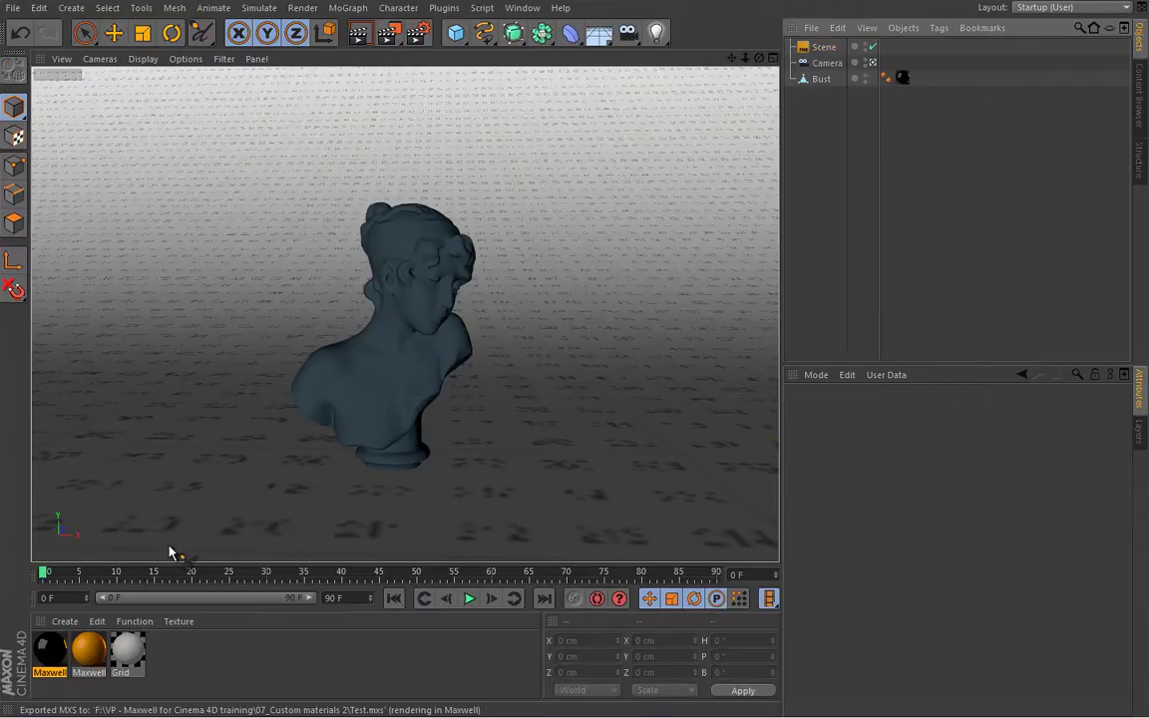
pyautogui.doubleClick(50, 651)
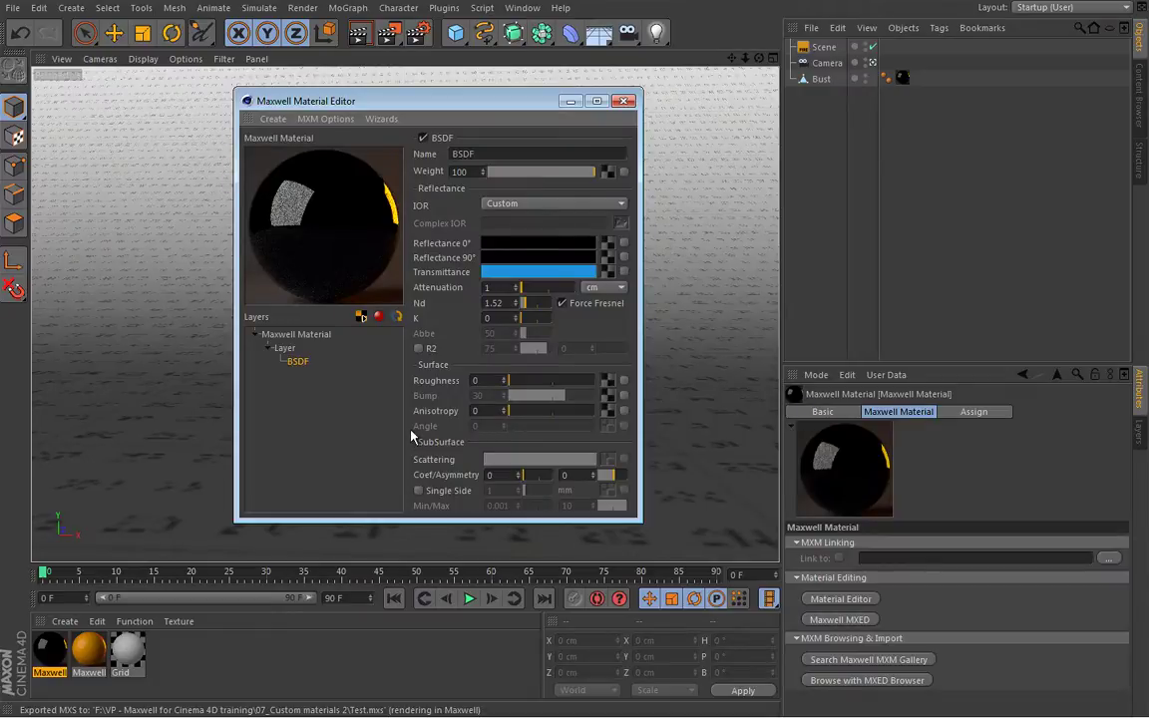
pyautogui.moveTo(407, 435)
pyautogui.mouseDown()
pyautogui.moveTo(439, 479)
pyautogui.moveTo(512, 507)
pyautogui.moveTo(635, 516)
pyautogui.mouseUp()
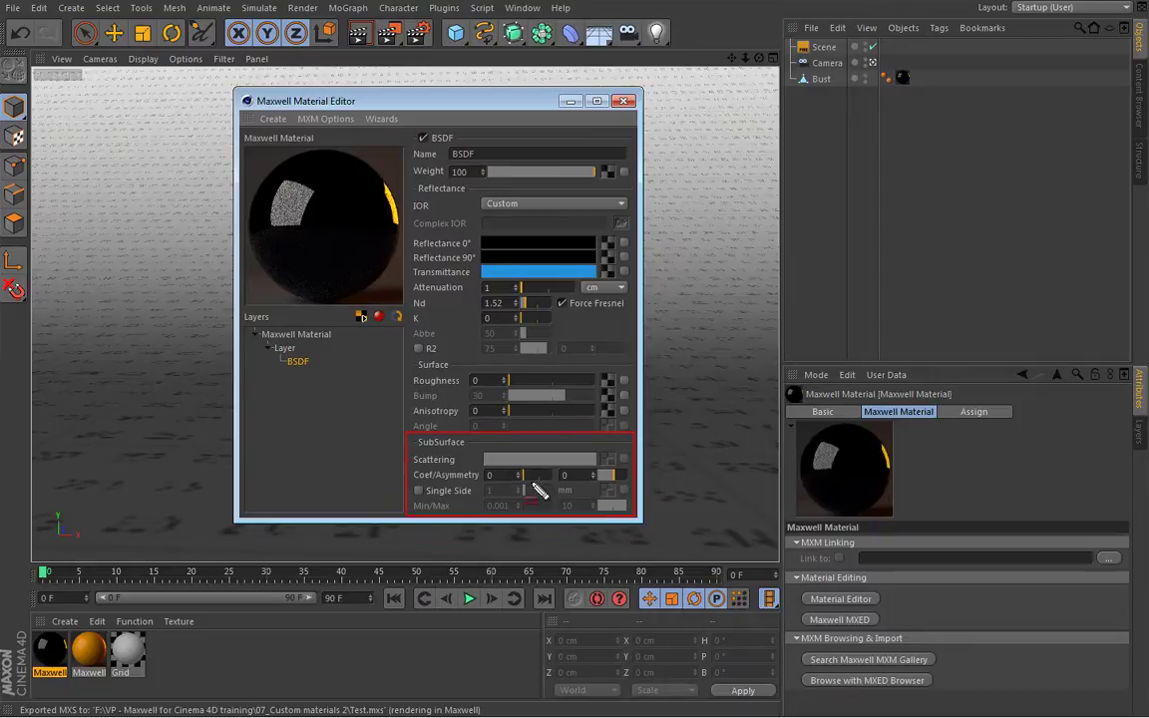